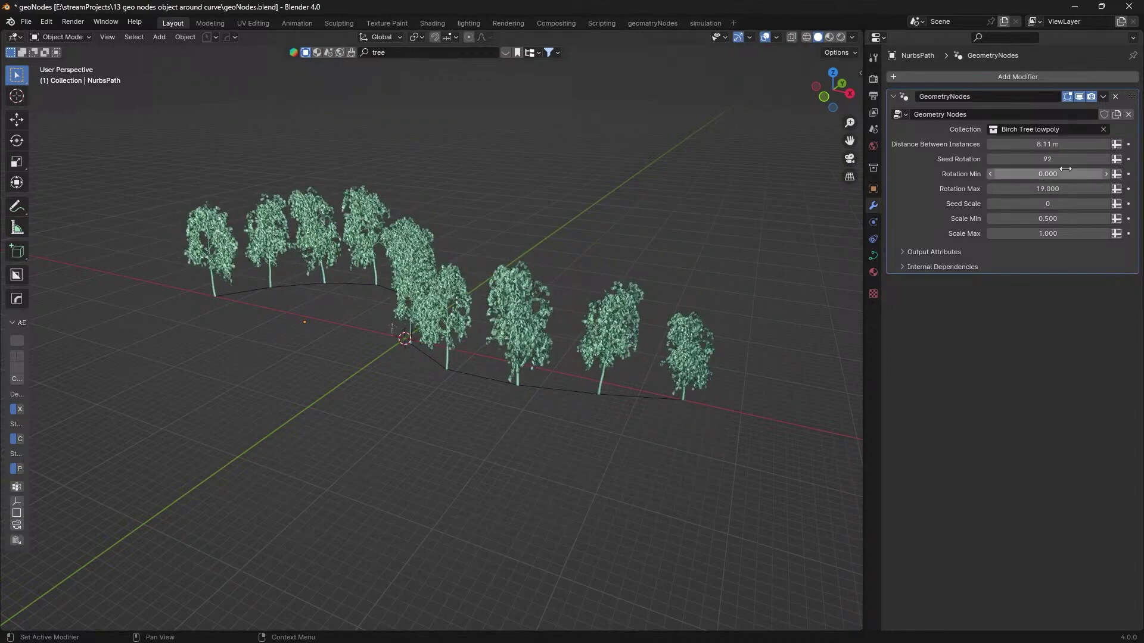
Step: Set the Rotation Min of the tree instances along the curve to about 2.107
drag(1047, 171, 1033, 218)
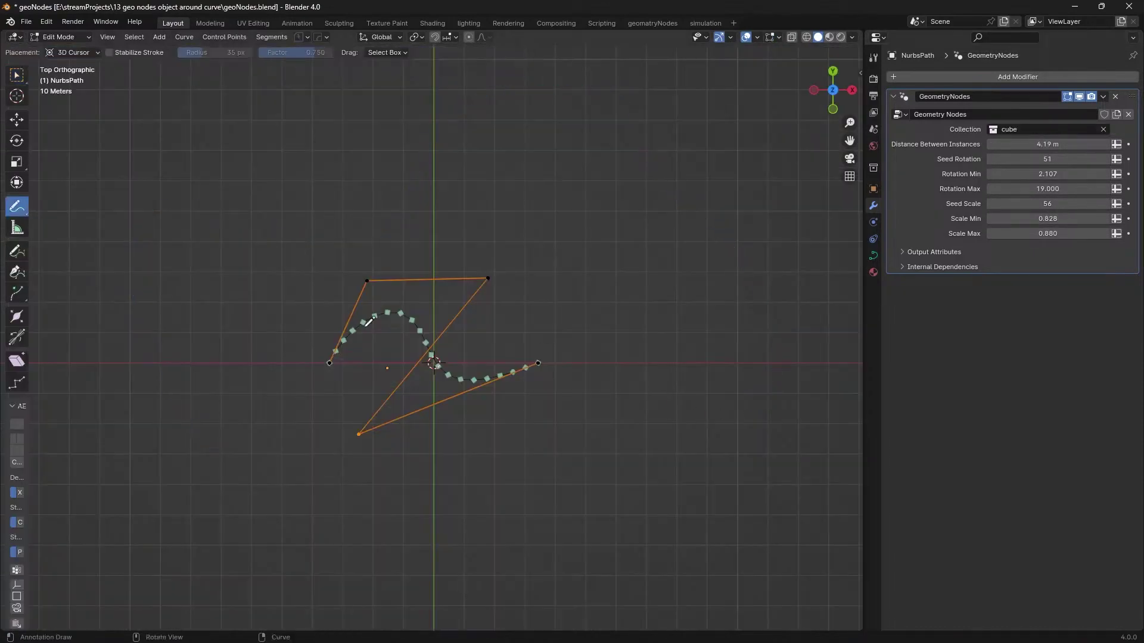
Step: Draw two additional freehand curve strokes around the existing path with the Draw tool in Edit Mode
click(17, 251)
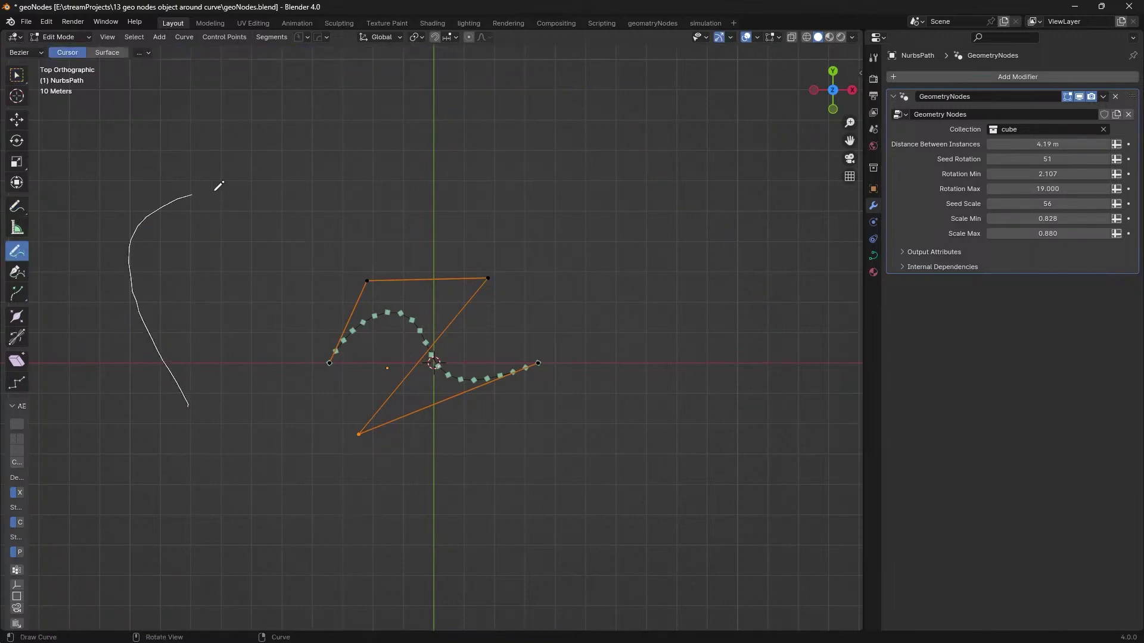
drag(606, 231, 742, 420)
middle_drag(658, 475, 537, 423)
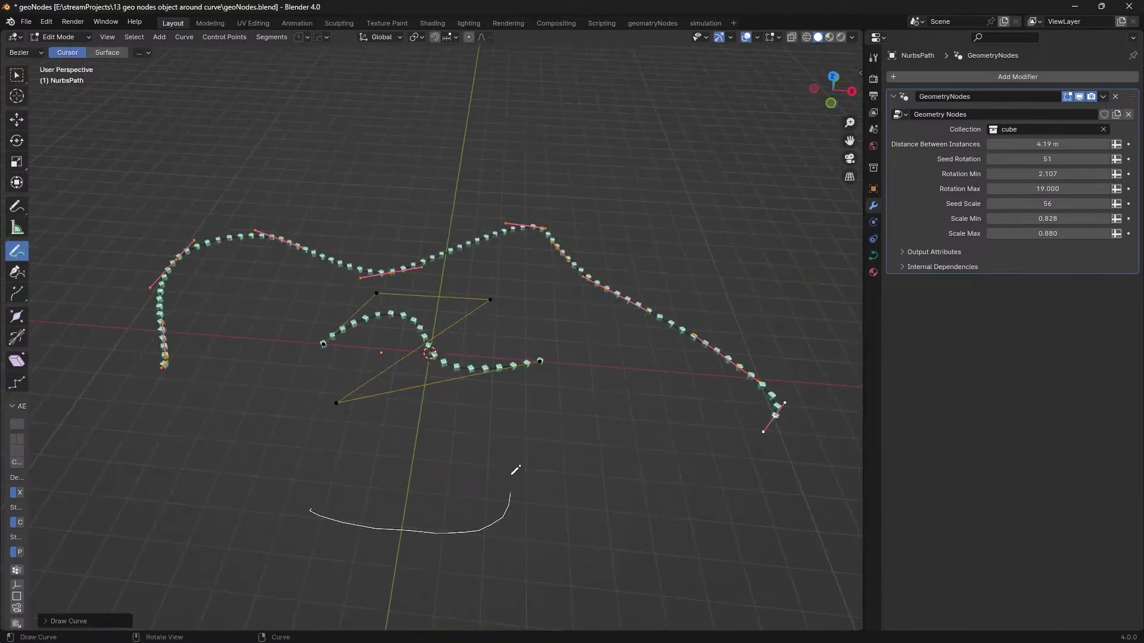
mouse_move(653, 415)
mouse_down()
mouse_move(506, 145)
mouse_move(495, 100)
mouse_up()
mouse_move(589, 387)
middle_down()
mouse_move(529, 331)
mouse_move(486, 332)
mouse_move(544, 411)
middle_up()
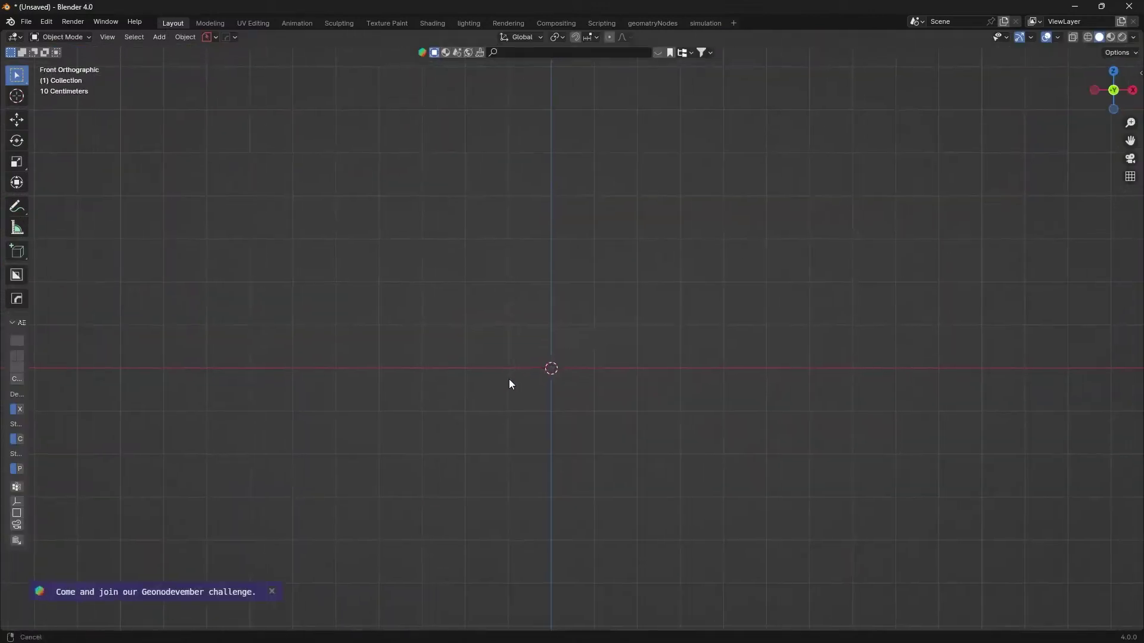
Step: Search the BlenderKit asset library for "tree"
click(656, 53)
click(622, 51)
text(t)
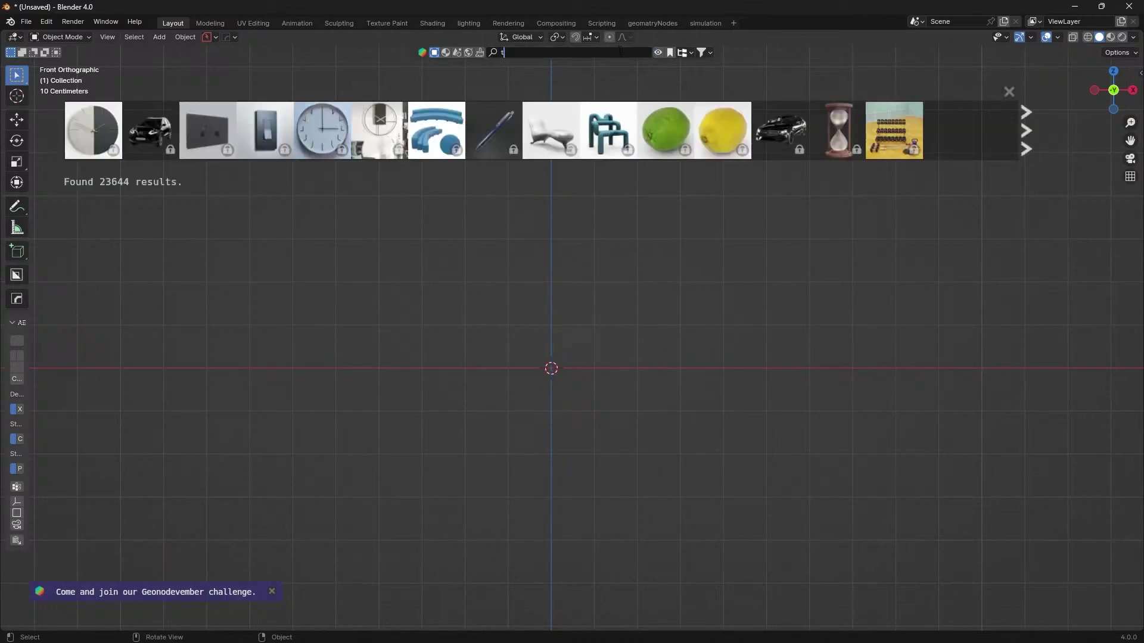
text(ree)
key(Return)
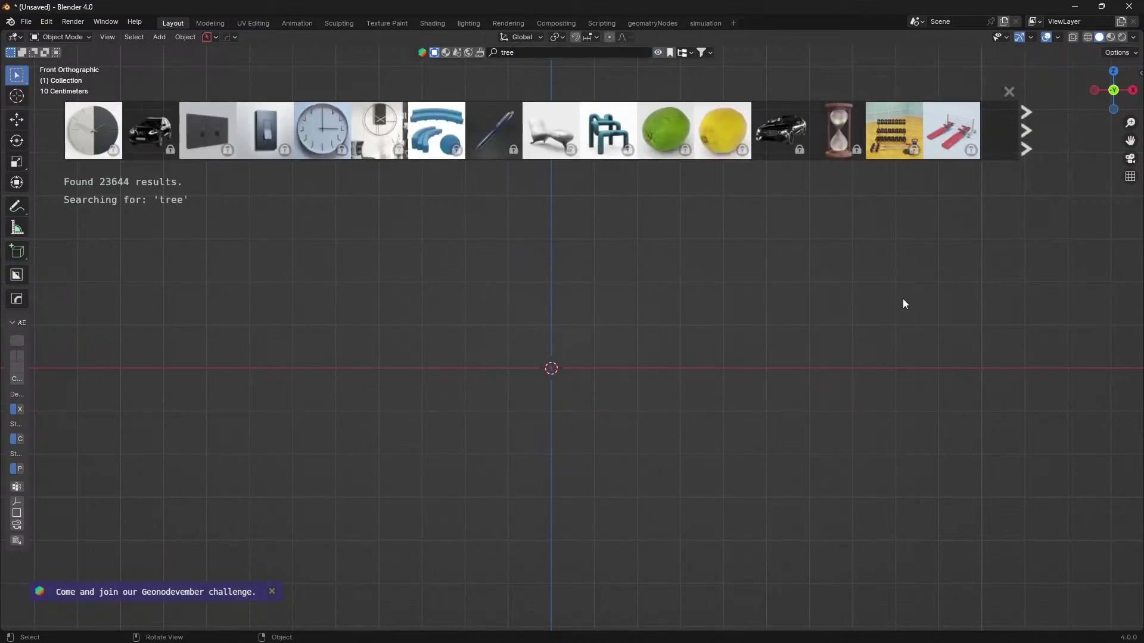
Step: Import the Birch Tree lowpoly model into the scene and close the asset results
key(n)
click(679, 149)
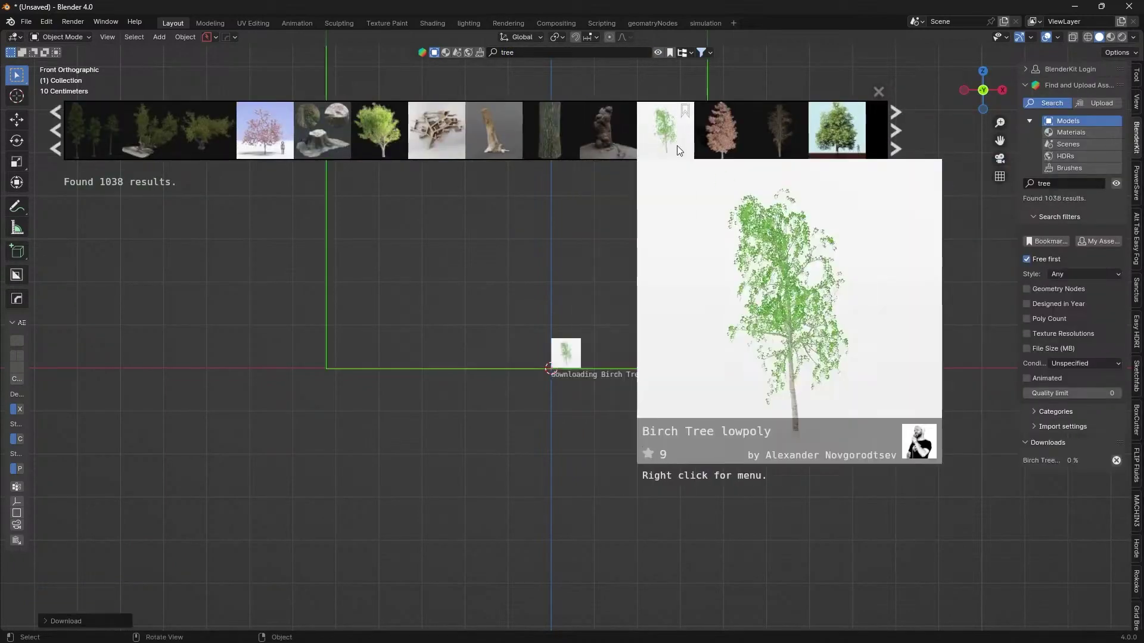
click(878, 92)
scroll(616, 381, down, 6)
scroll(616, 380, up, 6)
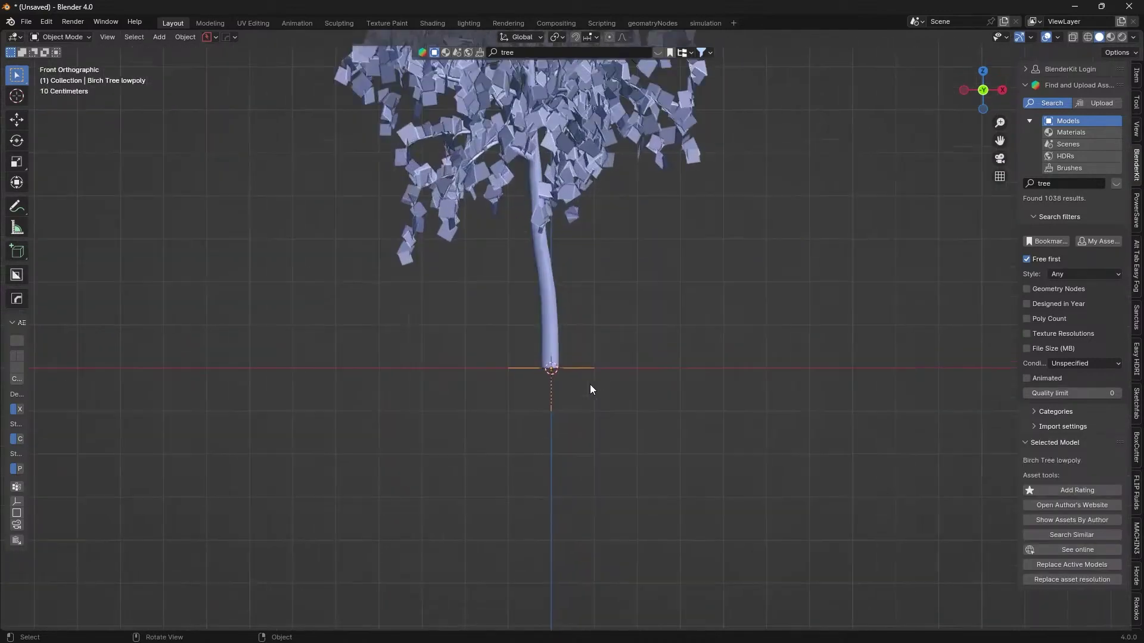
Step: Add a Human (Meta-Rig) armature beside the birch tree as a size reference and select the tree
shift+middle_drag(471, 374, 576, 388)
key(F3)
text(hu)
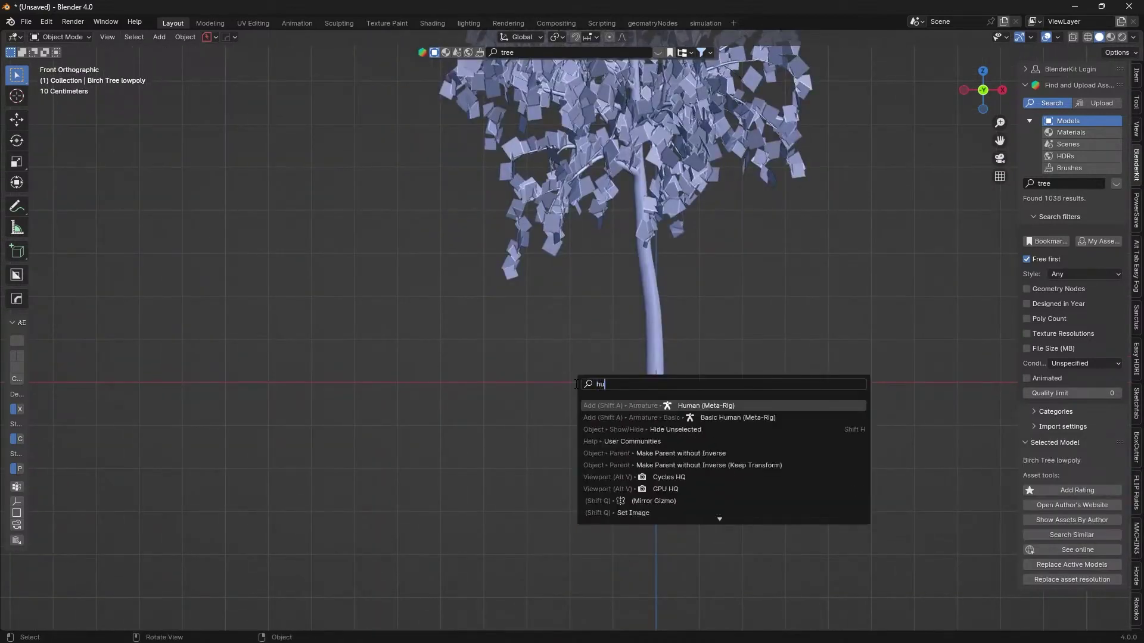
key(Return)
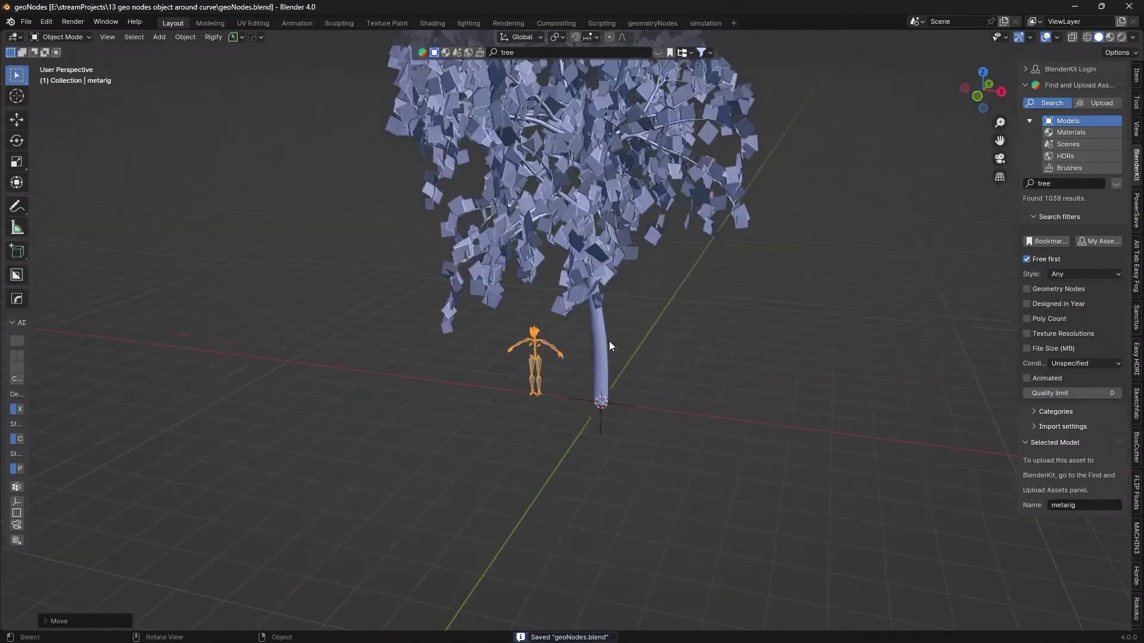
click(609, 341)
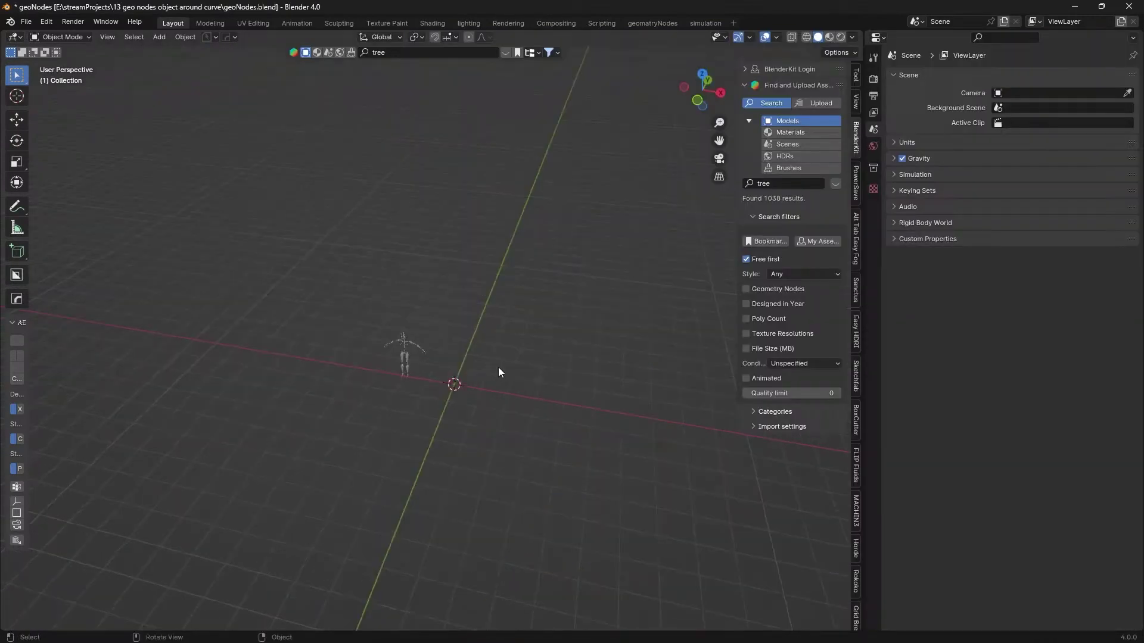
Step: Add a Path curve at the world origin
key(n)
middle_drag(461, 392, 466, 392)
key(F3)
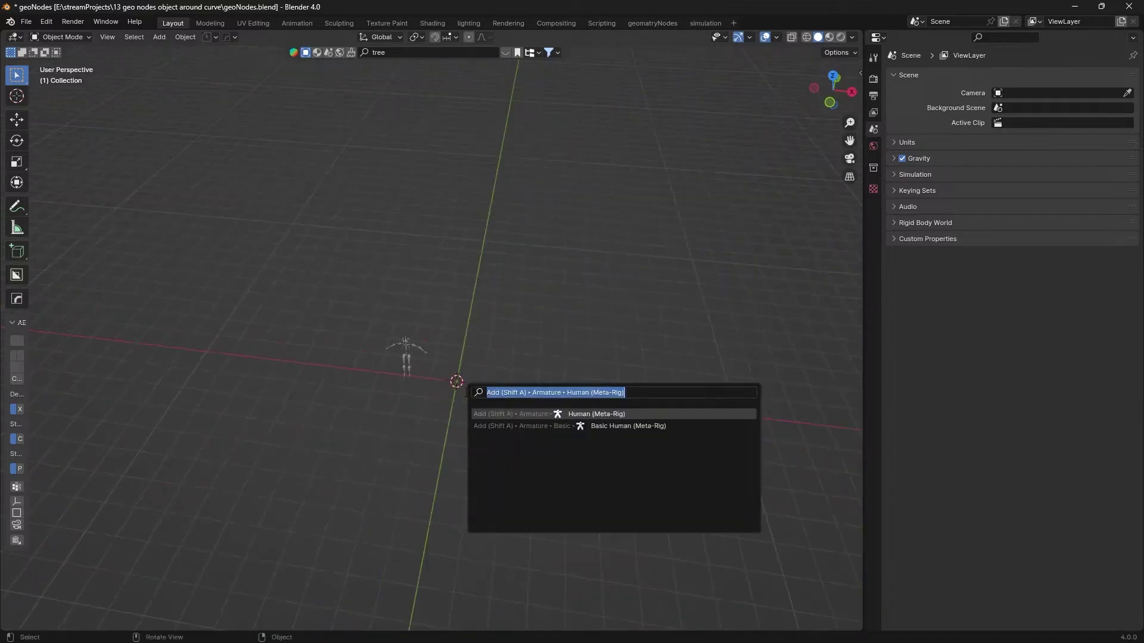
text(path)
key(Return)
Step: Delete all control points of the new path in Edit Mode, working in top view
key(KP_7)
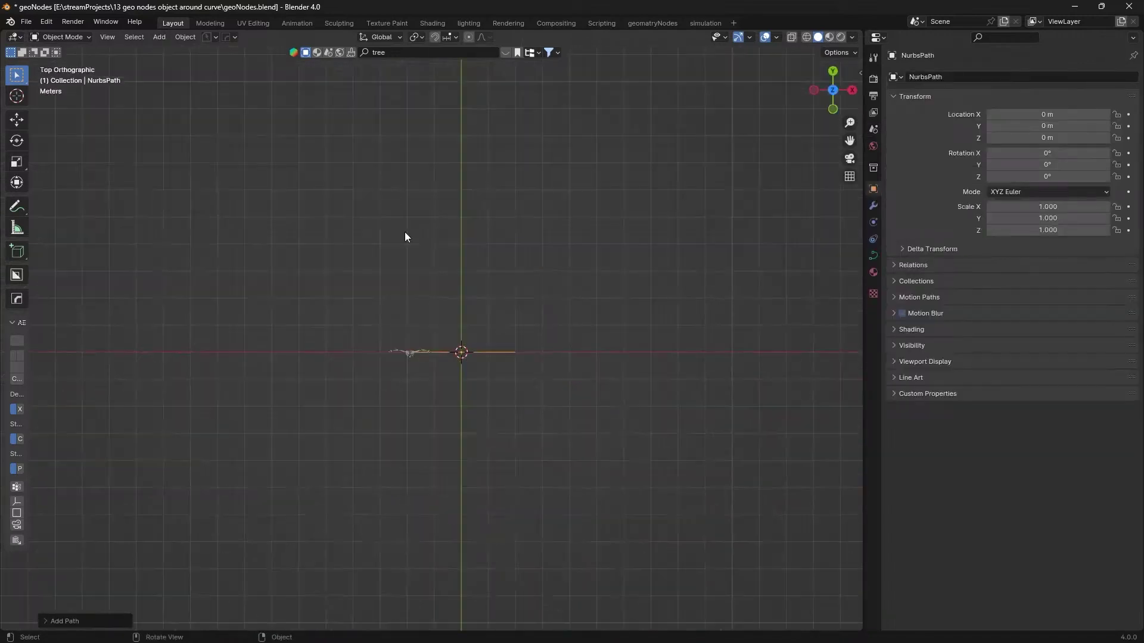
key(Tab)
key(x)
click(542, 306)
Step: Draw a large freehand open loop around the origin in the path object and return to Object Mode
click(16, 253)
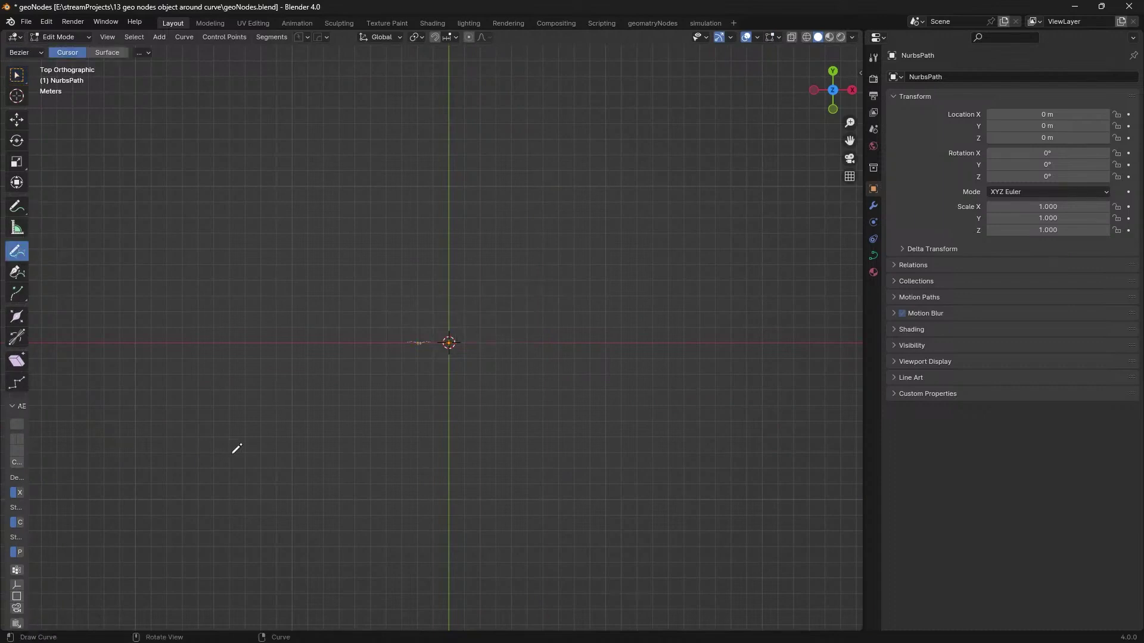
drag(154, 338, 489, 184)
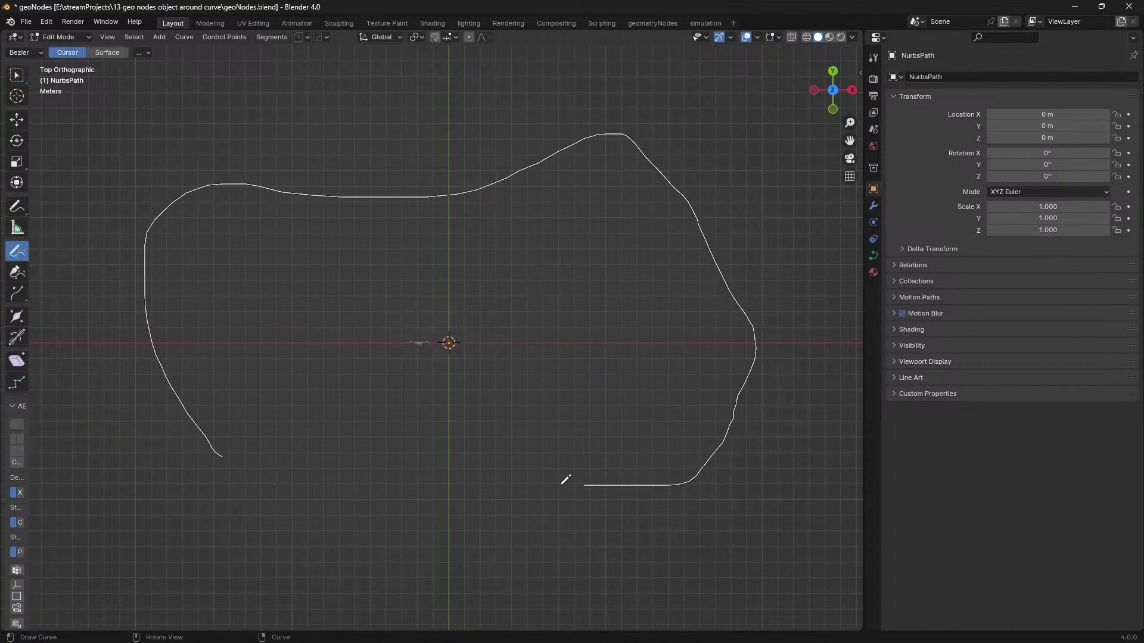
drag(598, 479, 518, 485)
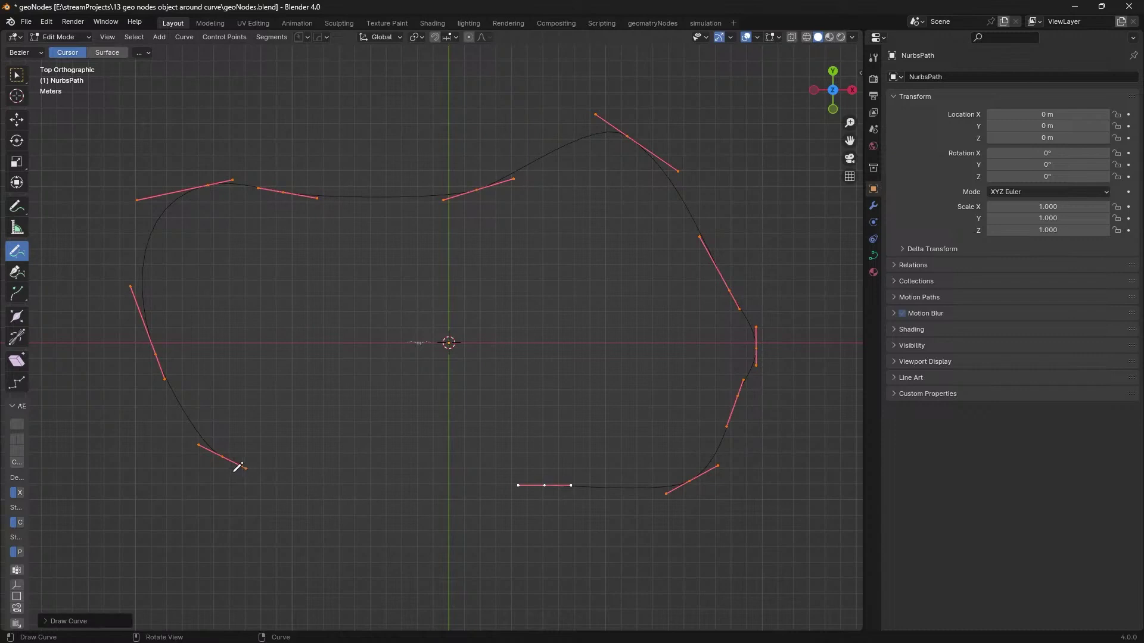
key(w)
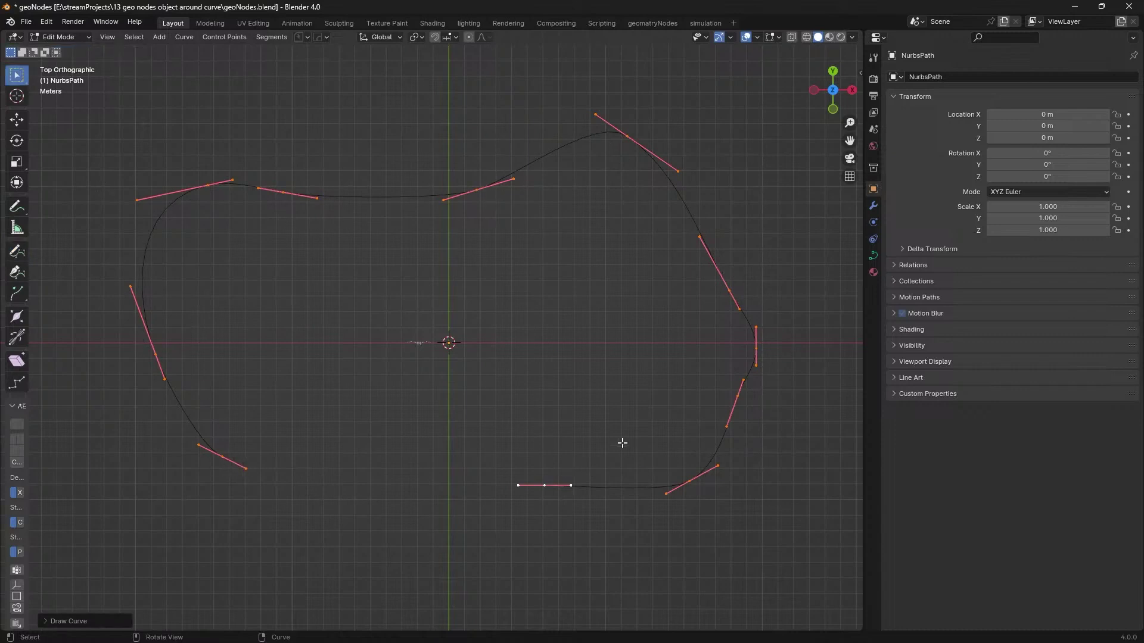
middle_drag(516, 433, 419, 366)
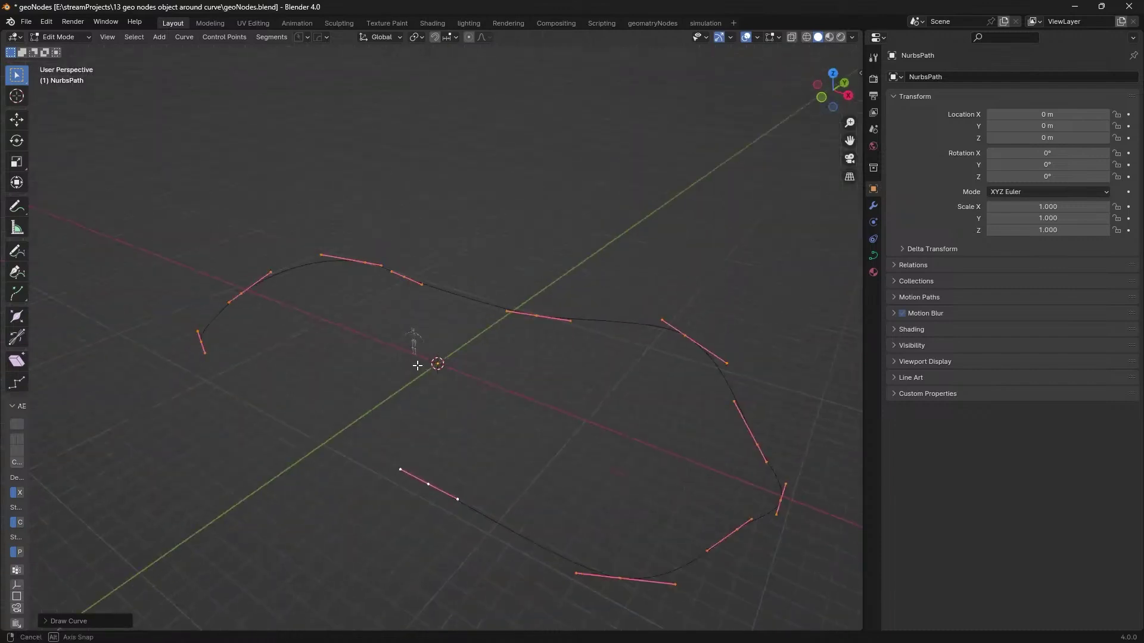
click(406, 476)
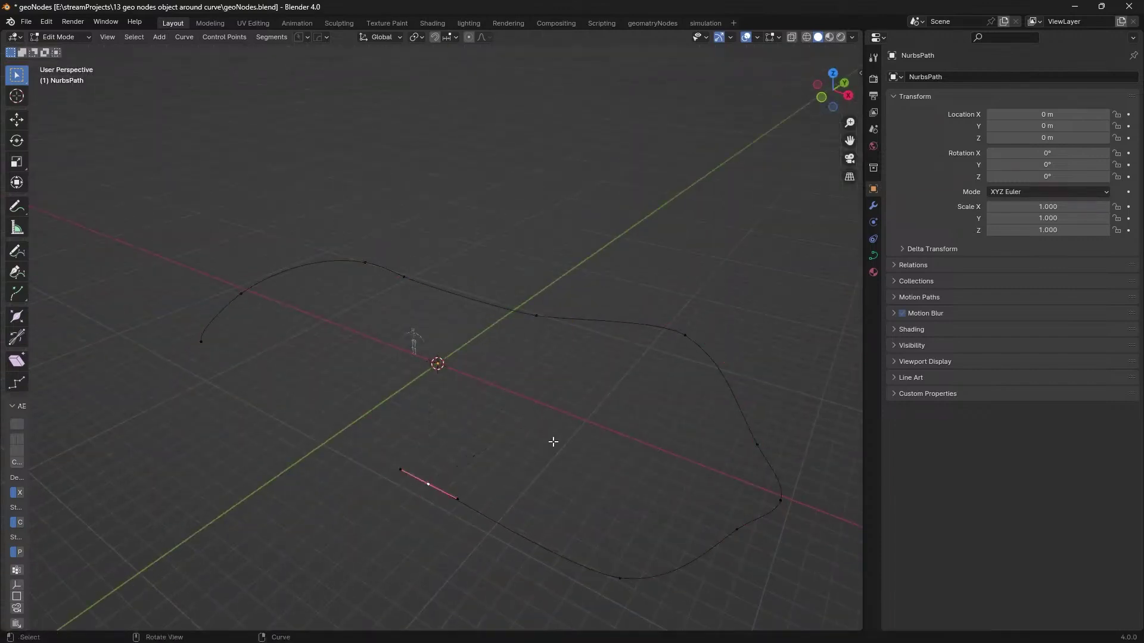
key(Tab)
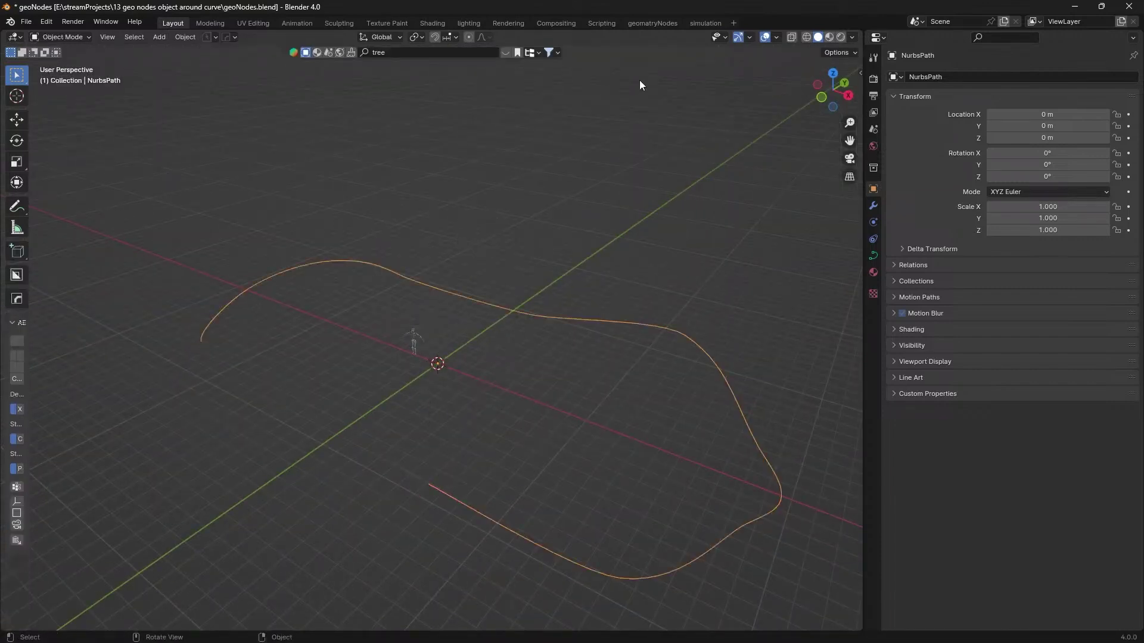
Step: Create a new Geometry Nodes tree for the path and space the Group Input and Group Output nodes far apart
click(658, 22)
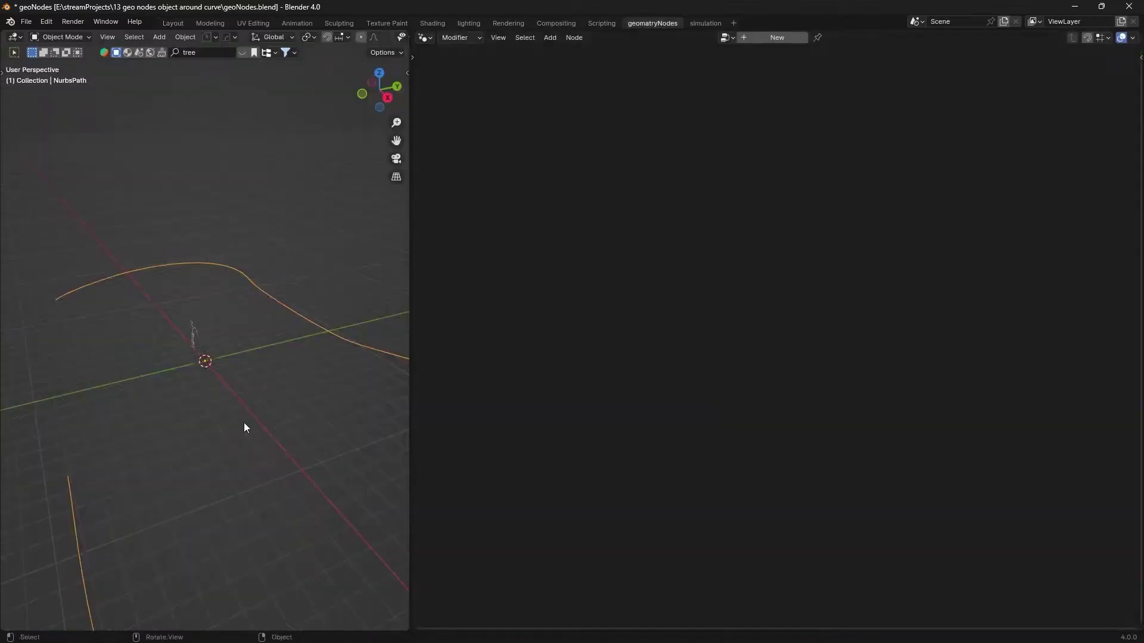
click(784, 36)
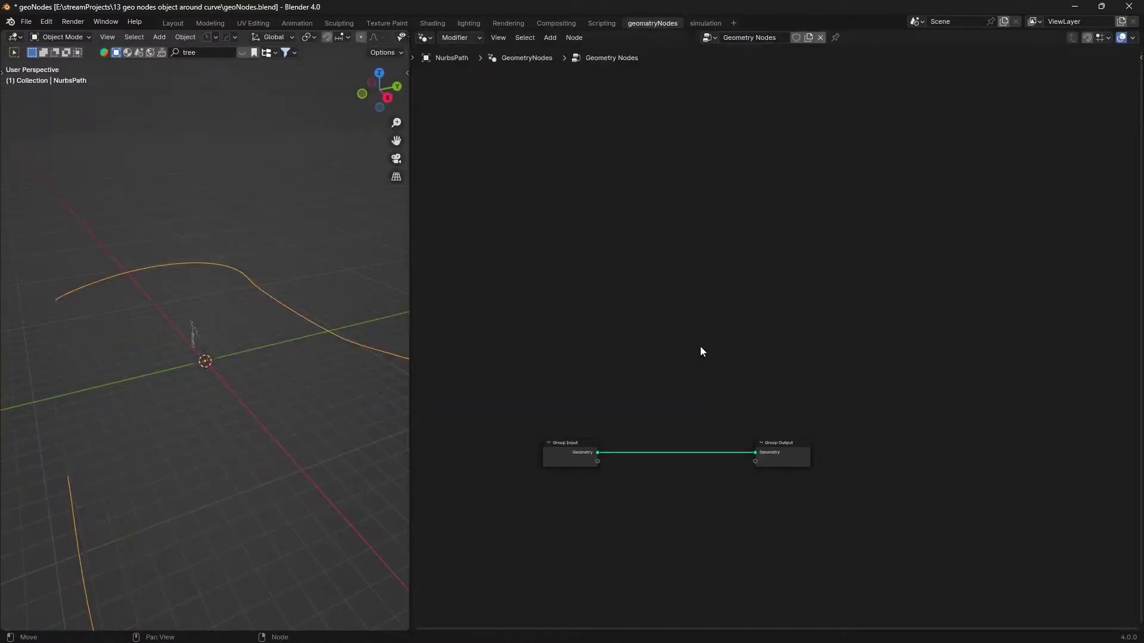
scroll(741, 423, up, 1)
middle_drag(745, 420, 656, 386)
scroll(728, 437, down, 3)
drag(840, 432, 817, 340)
drag(872, 302, 928, 295)
middle_drag(711, 372, 822, 374)
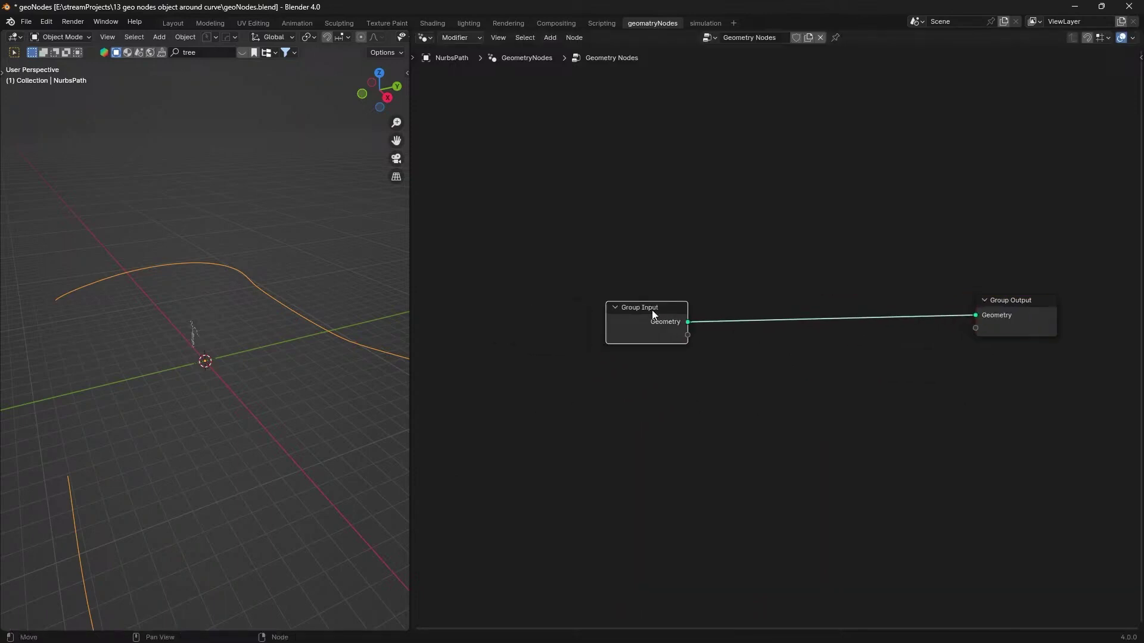
drag(652, 310, 488, 297)
middle_drag(638, 392, 630, 360)
Step: Add a mesh Cube primitive node below the link between Group Input and Group Output
key(F3)
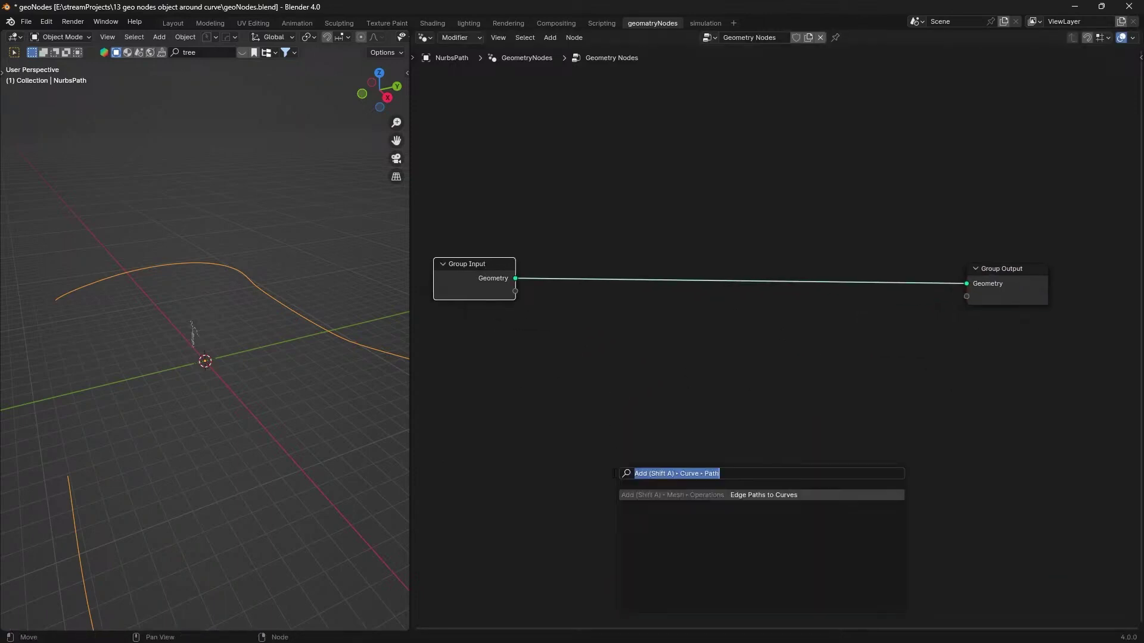
text(cuve)
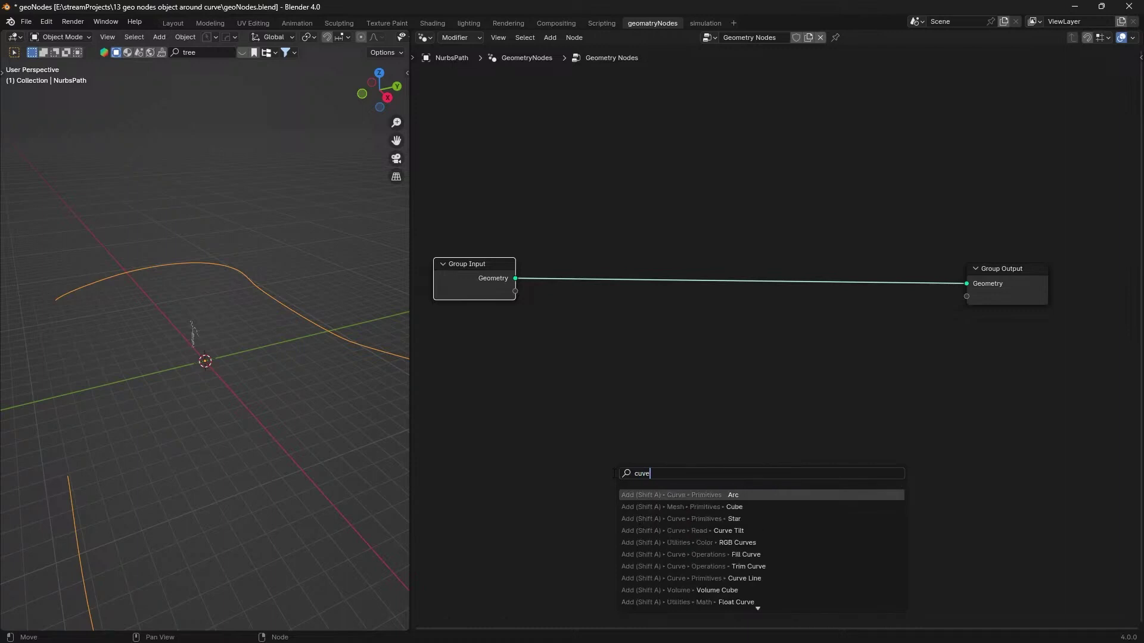
text(mesh)
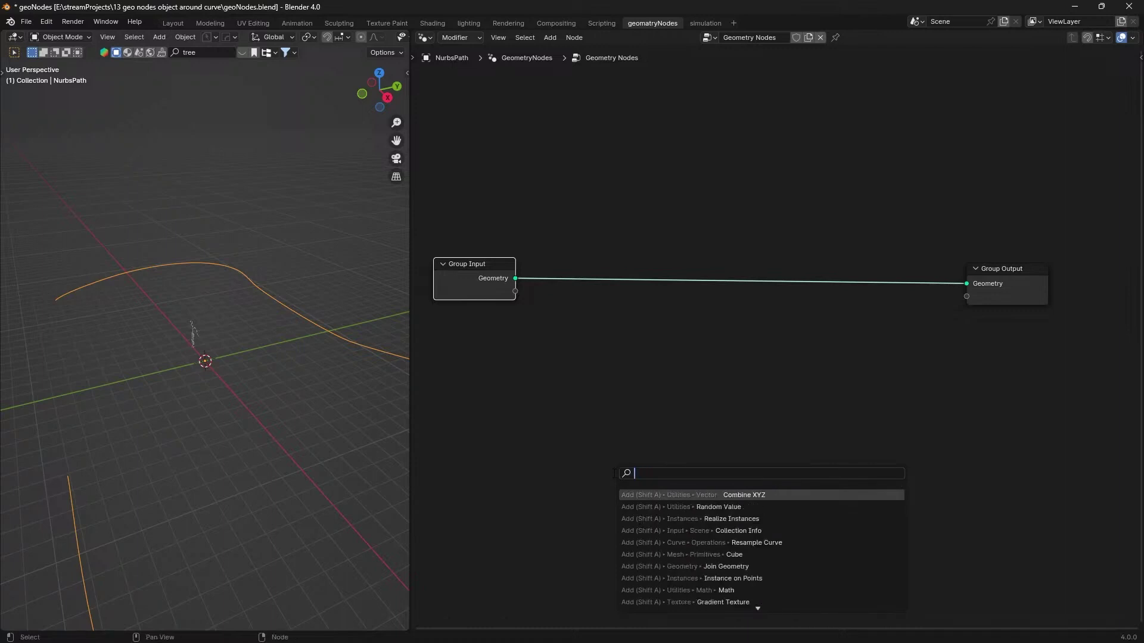
text( cube)
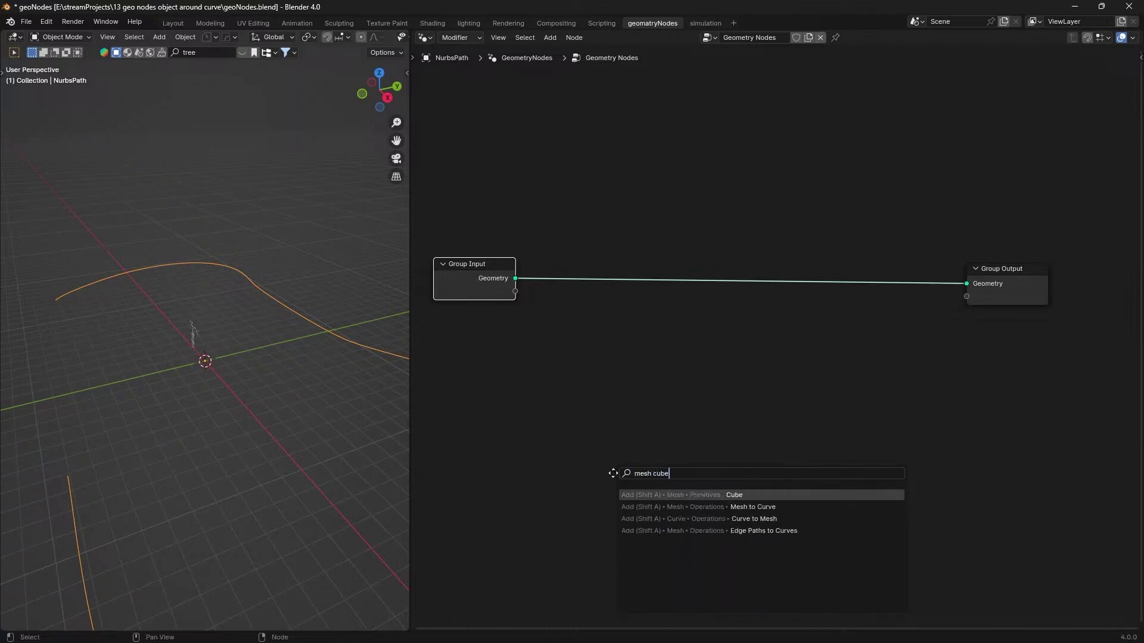
key(Return)
click(661, 358)
Step: Preview the Cube node's mesh and the Group Input curve through a Viewer node, and remove the Viewer
ctrl+shift+click(680, 370)
middle_drag(286, 417, 216, 422)
ctrl+shift+click(511, 294)
middle_drag(868, 374, 855, 373)
click(812, 421)
click(832, 399)
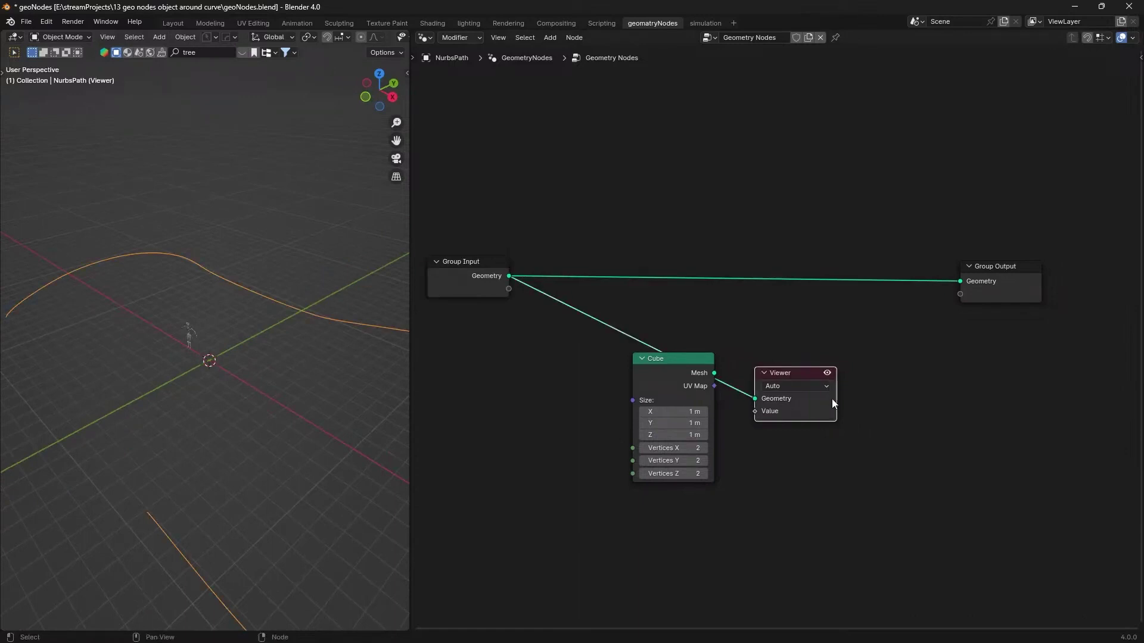
key(x)
Step: Move the Group Output node farther from the Cube node to make room for more nodes
scroll(838, 391, up, 2)
scroll(838, 391, down, 3)
middle_drag(296, 417, 309, 417)
ctrl+middle_drag(795, 338, 827, 374)
middle_drag(887, 390, 697, 398)
drag(844, 382, 750, 271)
key(g)
click(940, 281)
Step: Insert an Instance on Points node into the link between Group Input and Group Output
key(F3)
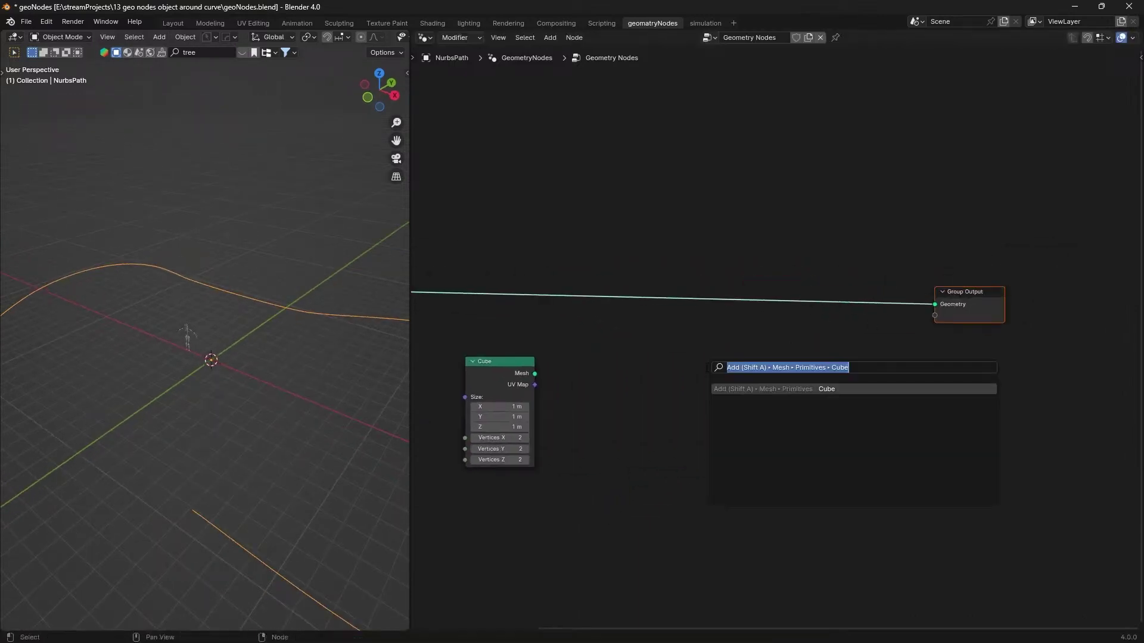
text(insta)
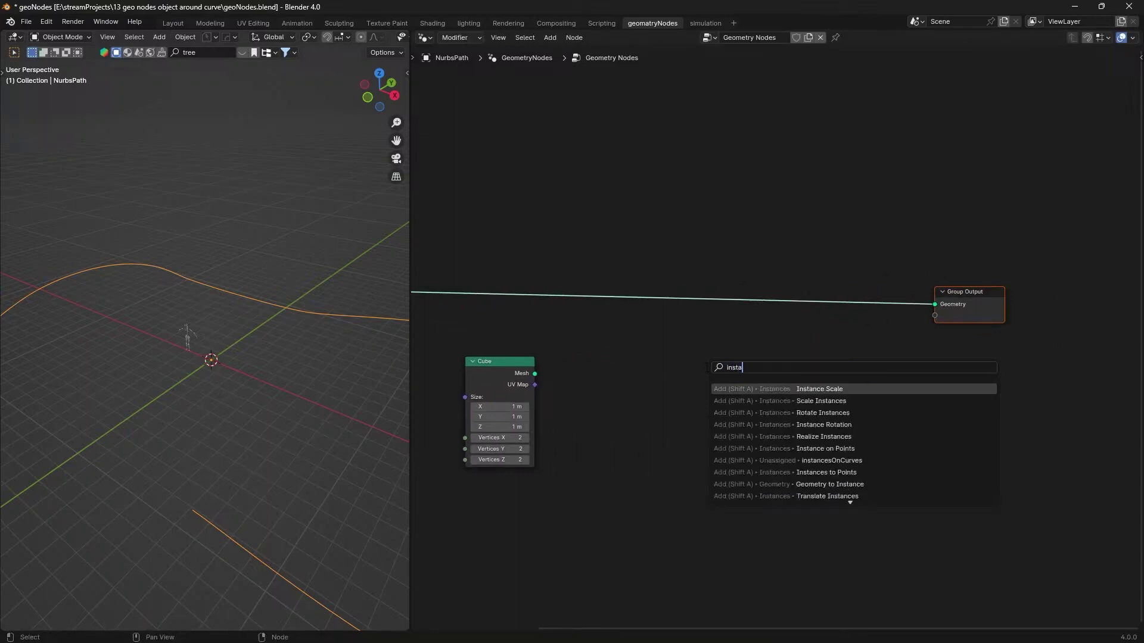
text(nconpo)
key(Return)
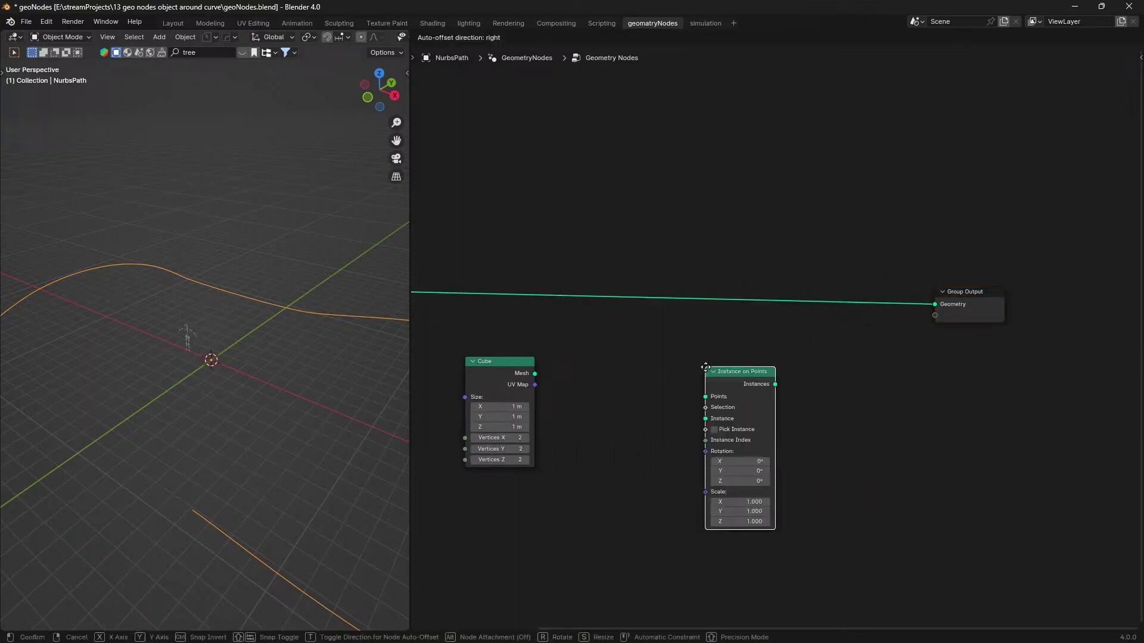
click(654, 272)
Step: Move the Group Output and Group Input nodes higher and away from the Instance on Points node
scroll(229, 281, down, 1)
scroll(633, 388, down, 2)
middle_drag(935, 358, 909, 360)
drag(909, 359, 917, 287)
key(g)
click(1006, 208)
scroll(818, 367, up, 1)
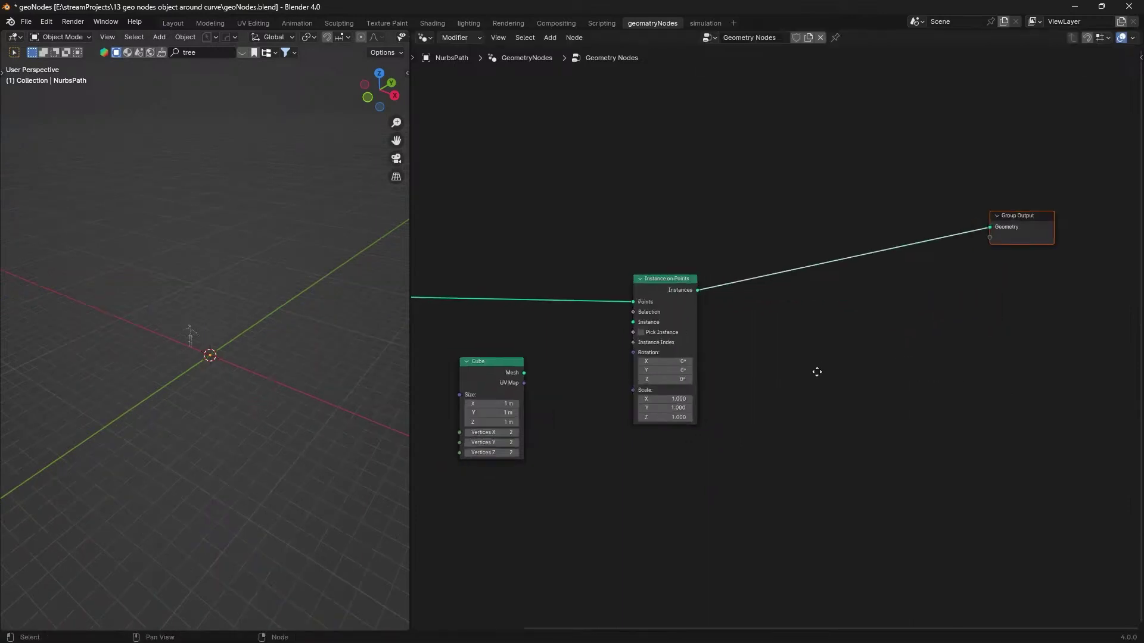
middle_drag(818, 370, 931, 365)
drag(441, 281, 470, 202)
middle_drag(703, 256, 683, 276)
Step: Insert a Join Geometry node between Instance on Points and Group Output, and link Group Input's Geometry to it
key(F3)
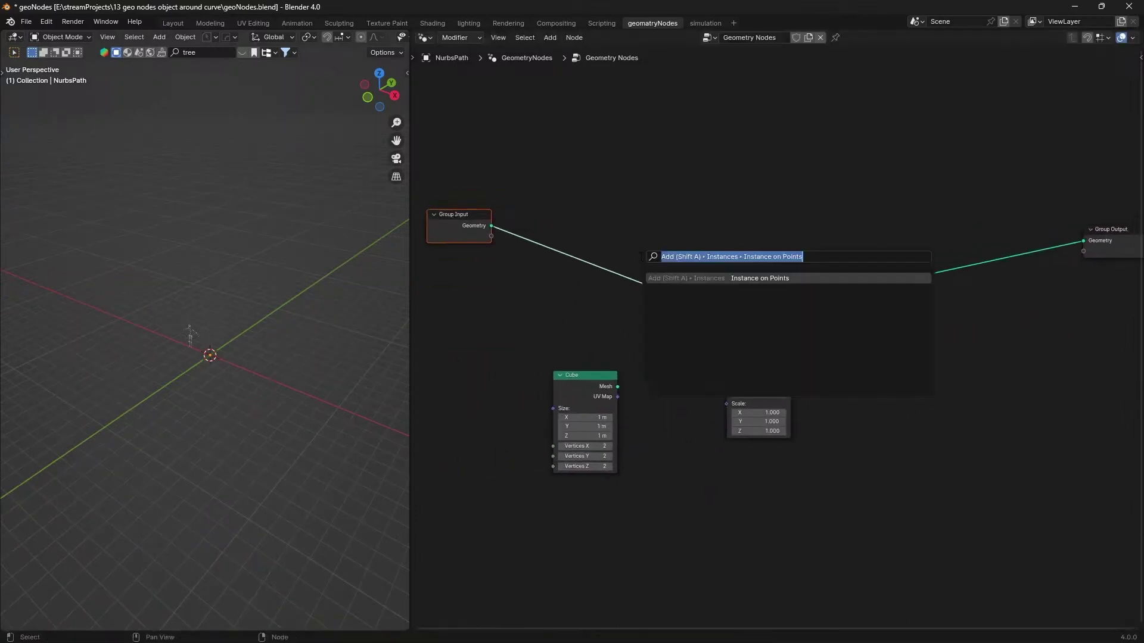
text(joing)
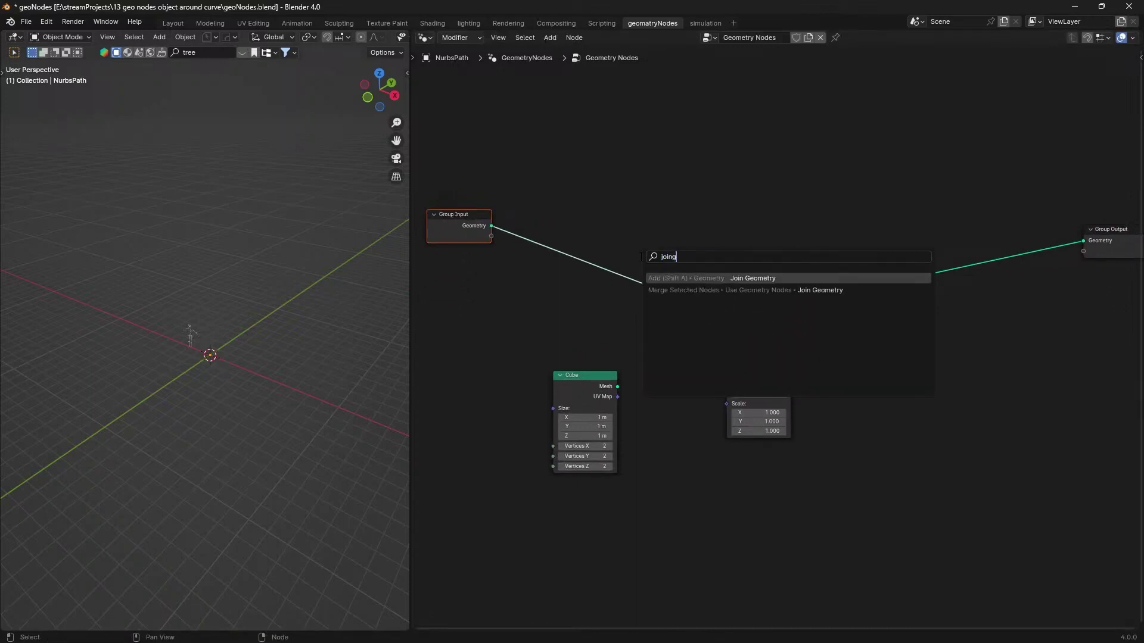
key(Return)
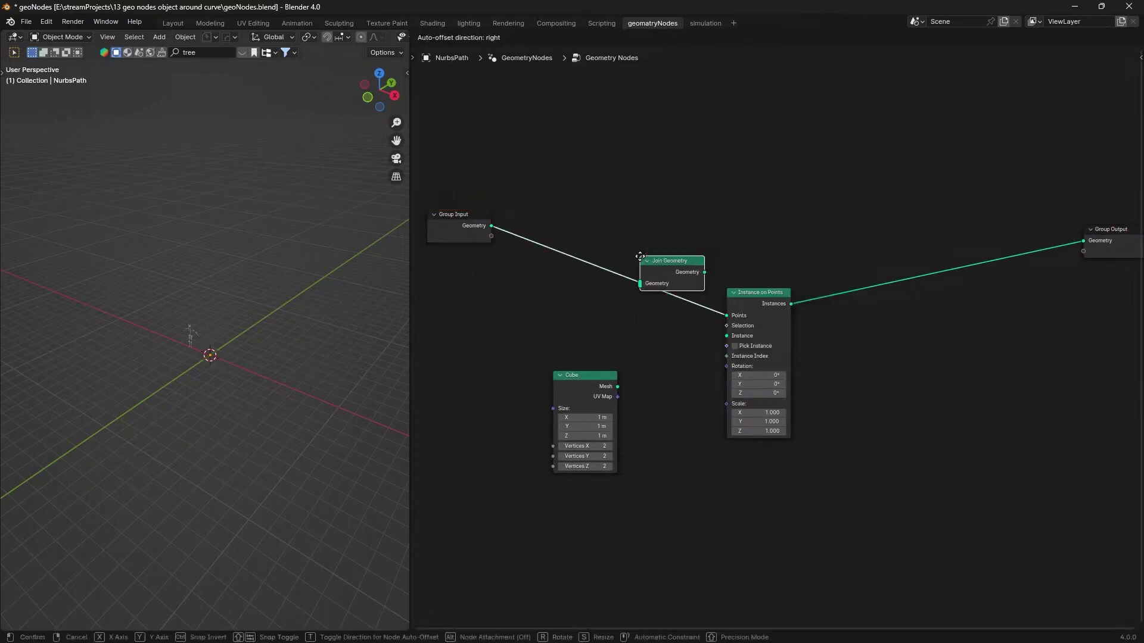
click(943, 234)
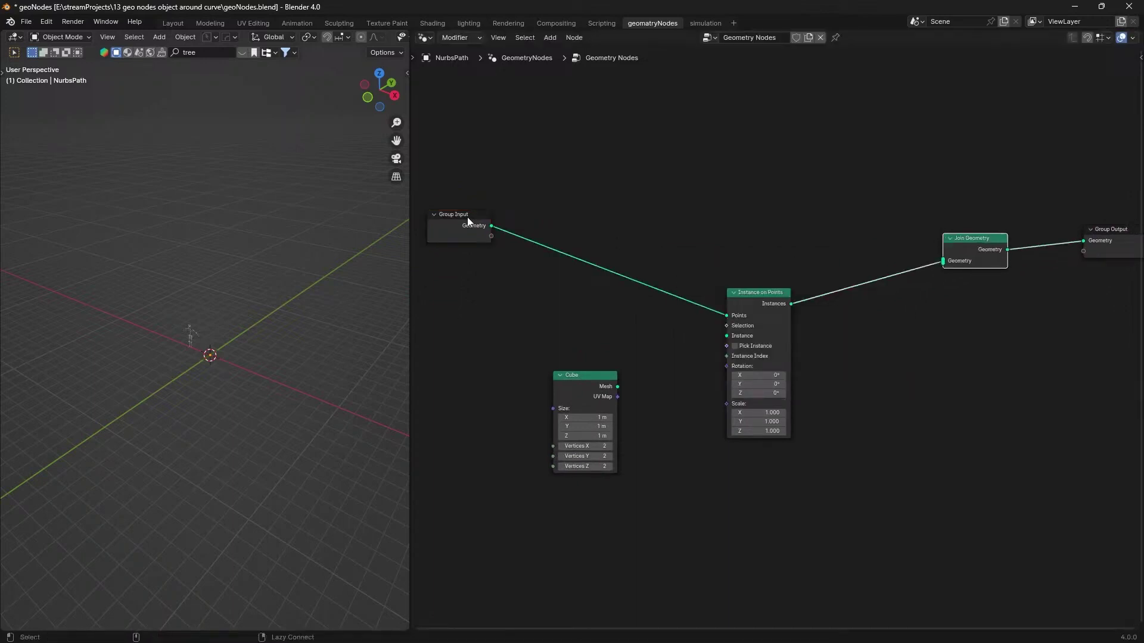
alt+right_drag(625, 221, 947, 248)
middle_drag(862, 336, 905, 299)
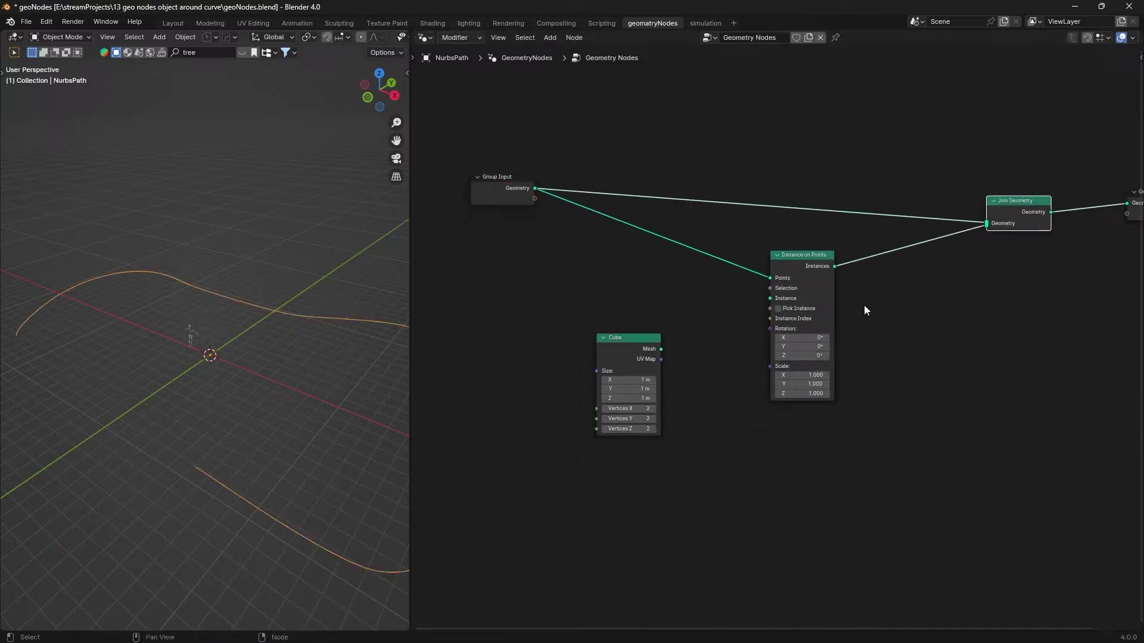
Step: Connect the Cube's Mesh to the Instance input of Instance on Points, and move the Group Input node farther away
scroll(701, 363, up, 2)
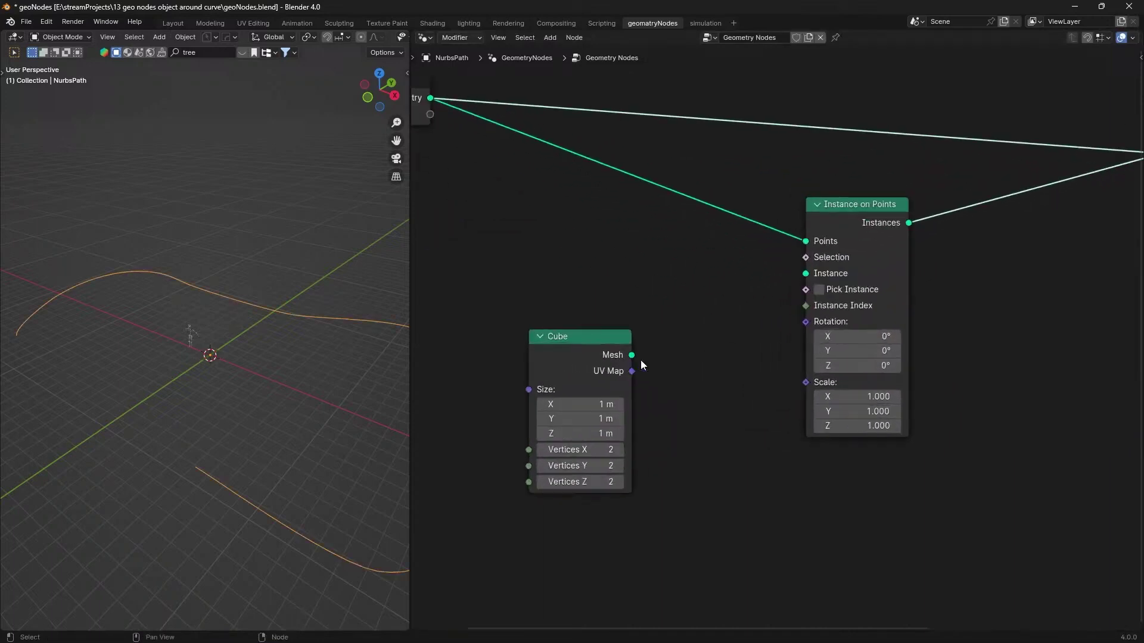
drag(632, 355, 830, 273)
scroll(845, 277, down, 3)
middle_drag(845, 276, 907, 296)
drag(509, 152, 437, 155)
middle_drag(235, 442, 159, 395)
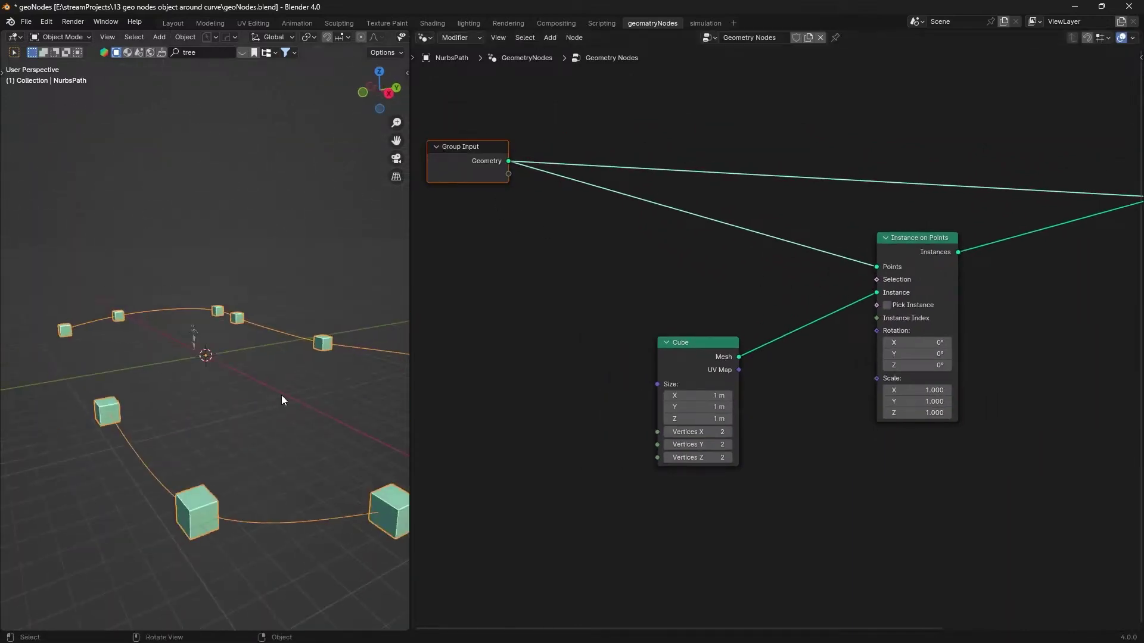
shift+middle_drag(281, 395, 202, 366)
scroll(591, 445, down, 2)
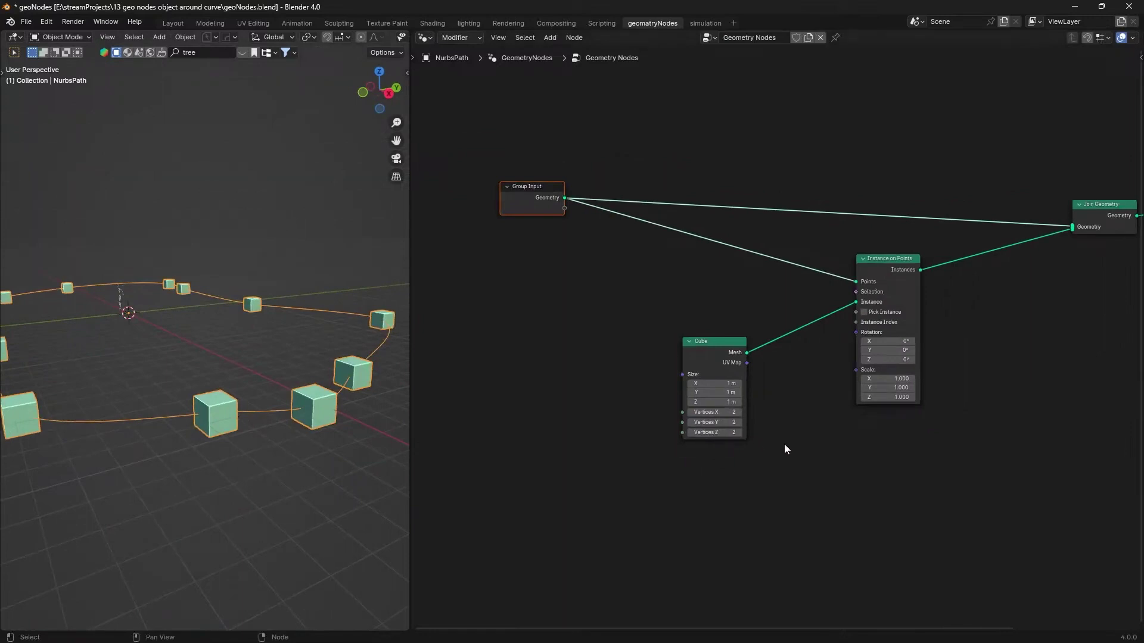
Step: Insert a Realize Instances node into the link between Instance on Points and Join Geometry
scroll(878, 439, up, 4)
key(F3)
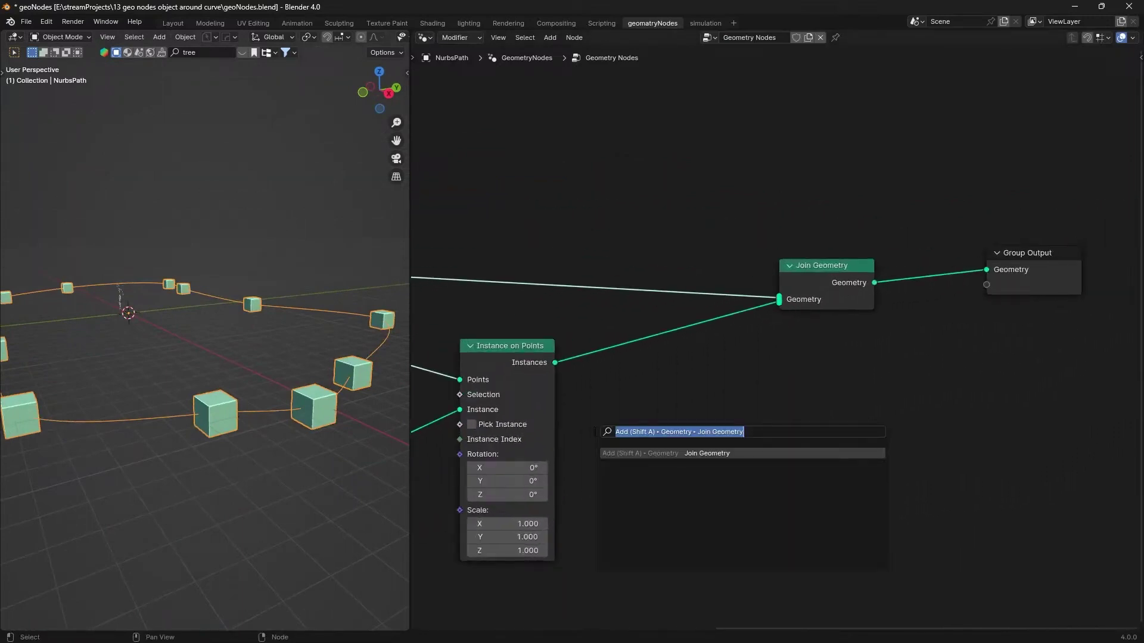
text(realize)
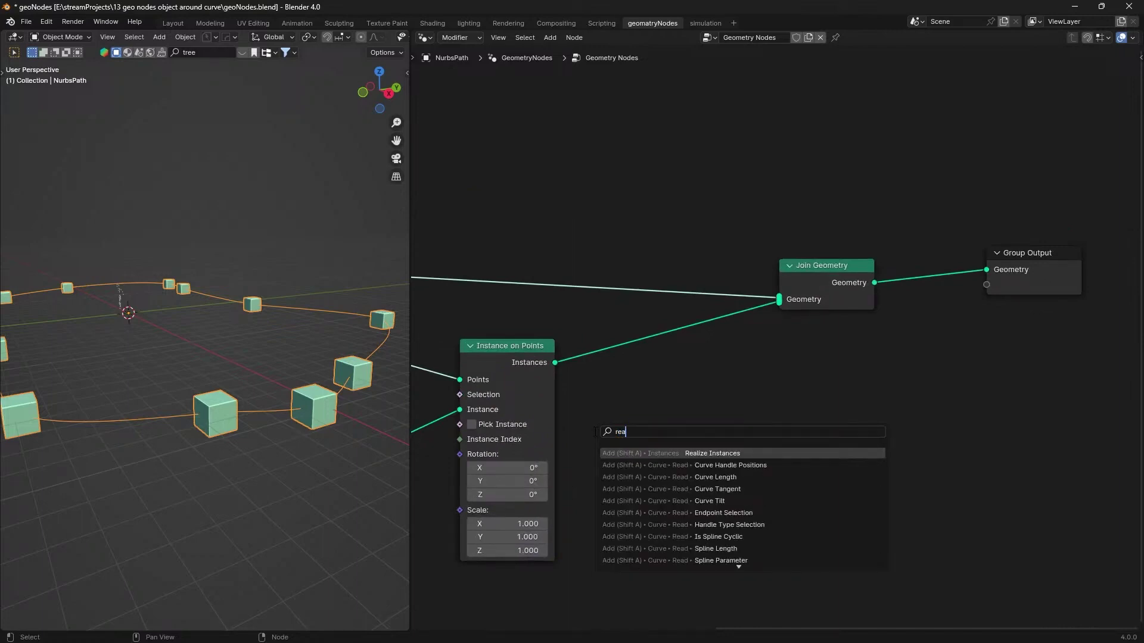
key(Return)
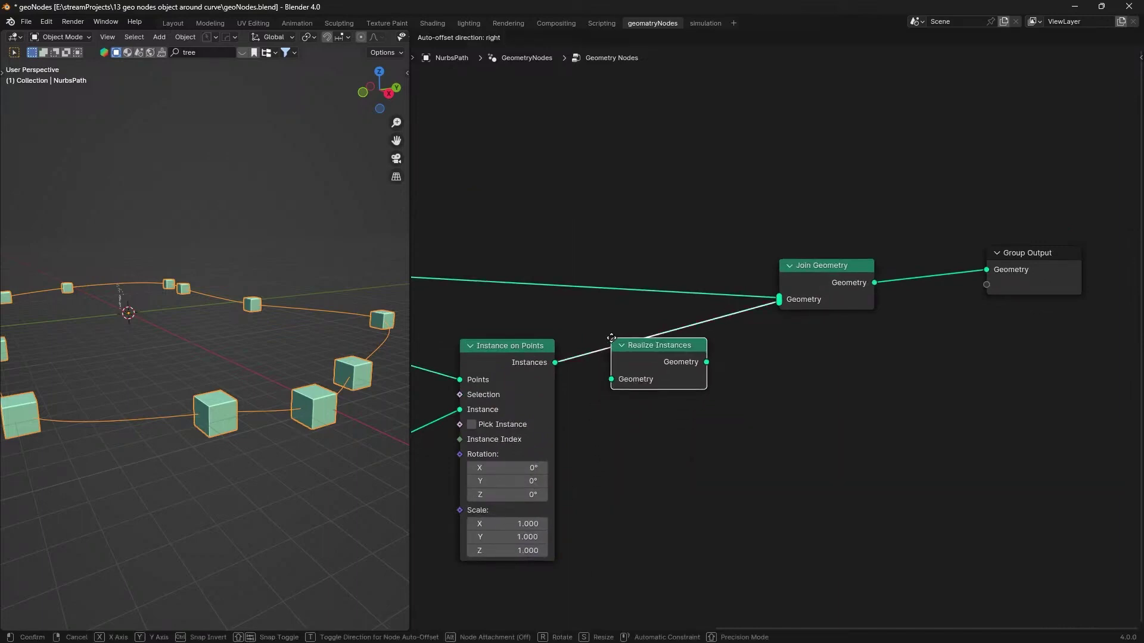
click(614, 336)
middle_drag(651, 465, 795, 410)
middle_drag(331, 469, 261, 460)
middle_drag(498, 469, 772, 447)
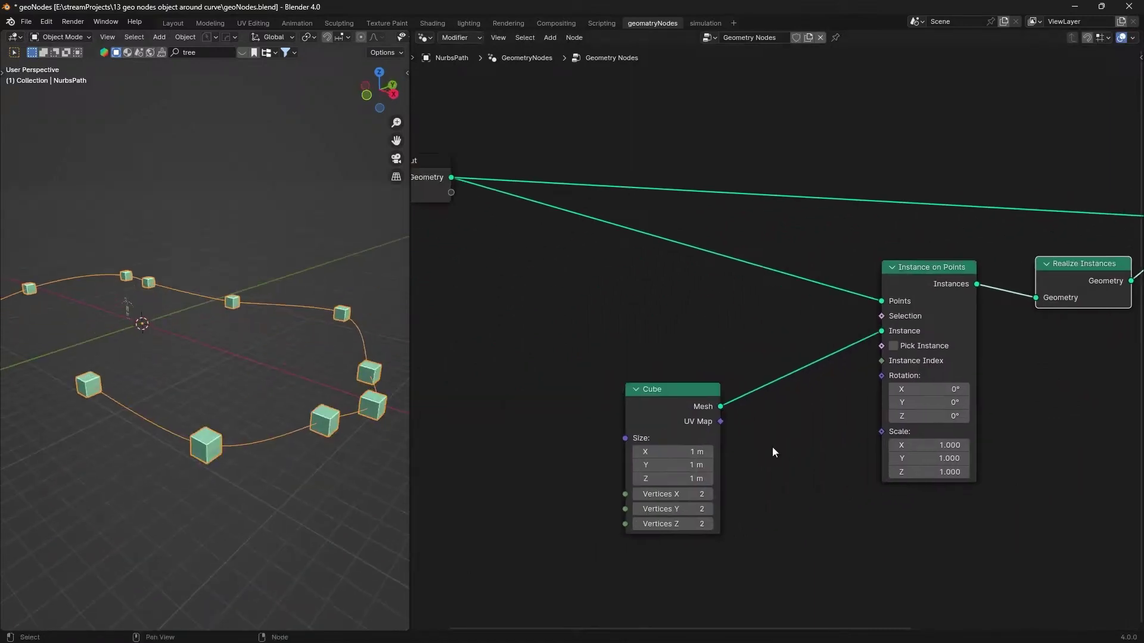
Step: Move the Cube node closer to the Instance on Points node
scroll(763, 440, up, 1)
drag(679, 405, 741, 369)
scroll(673, 359, down, 2)
middle_drag(607, 350, 629, 381)
mouse_move(256, 453)
middle_down()
mouse_move(211, 445)
mouse_move(262, 434)
middle_up()
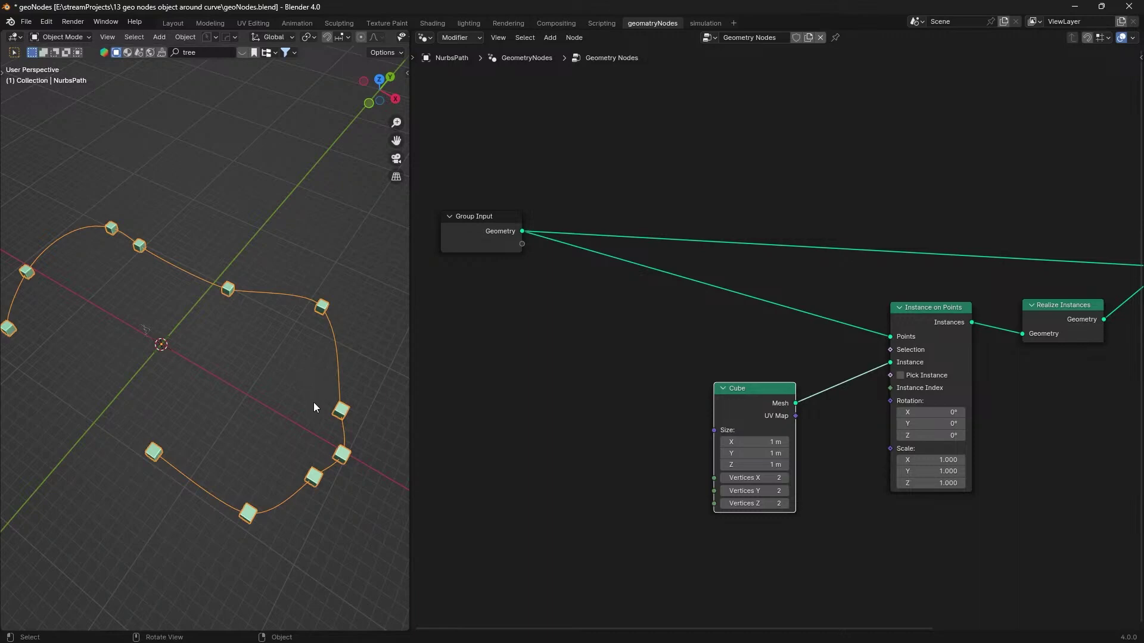
Step: Examine the curve's control points in Edit Mode from the top view, comparing them with the cube positions
key(ctrl+space)
key(KP_7)
key(ctrl+Tab)
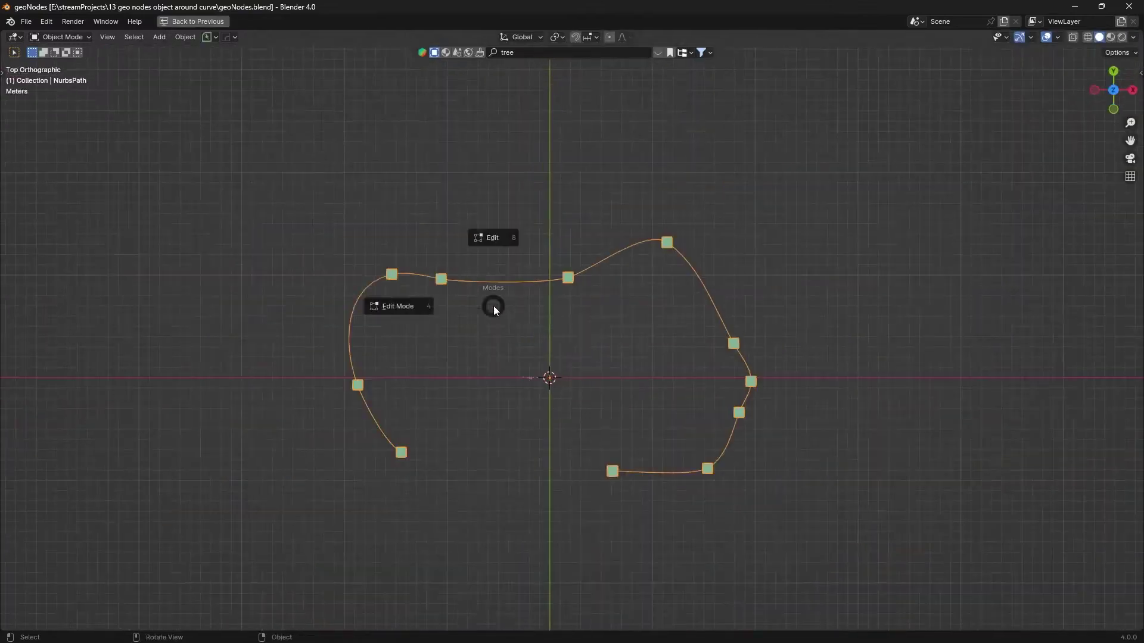
click(405, 307)
scroll(452, 345, up, 2)
drag(557, 244, 576, 284)
drag(689, 184, 724, 238)
drag(779, 340, 822, 380)
key(Tab)
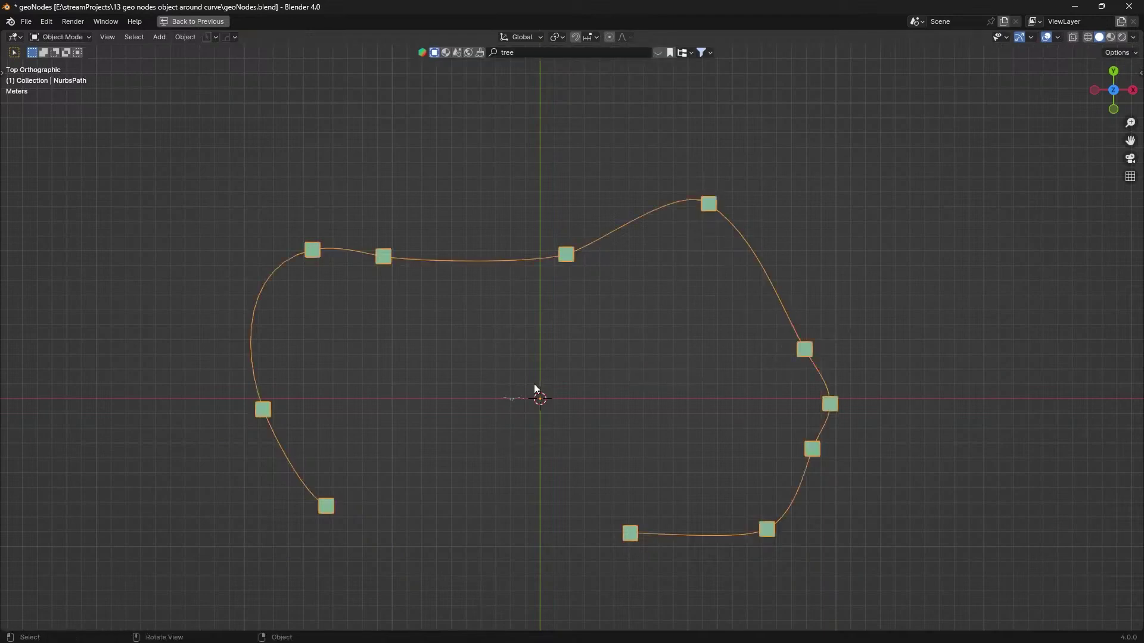
key(ctrl+space)
Step: Move the Group Input node away from the Cube and Instance on Points nodes
middle_drag(496, 264, 556, 280)
scroll(557, 280, down, 1)
click(545, 262)
key(g)
click(252, 288)
key(g)
click(551, 289)
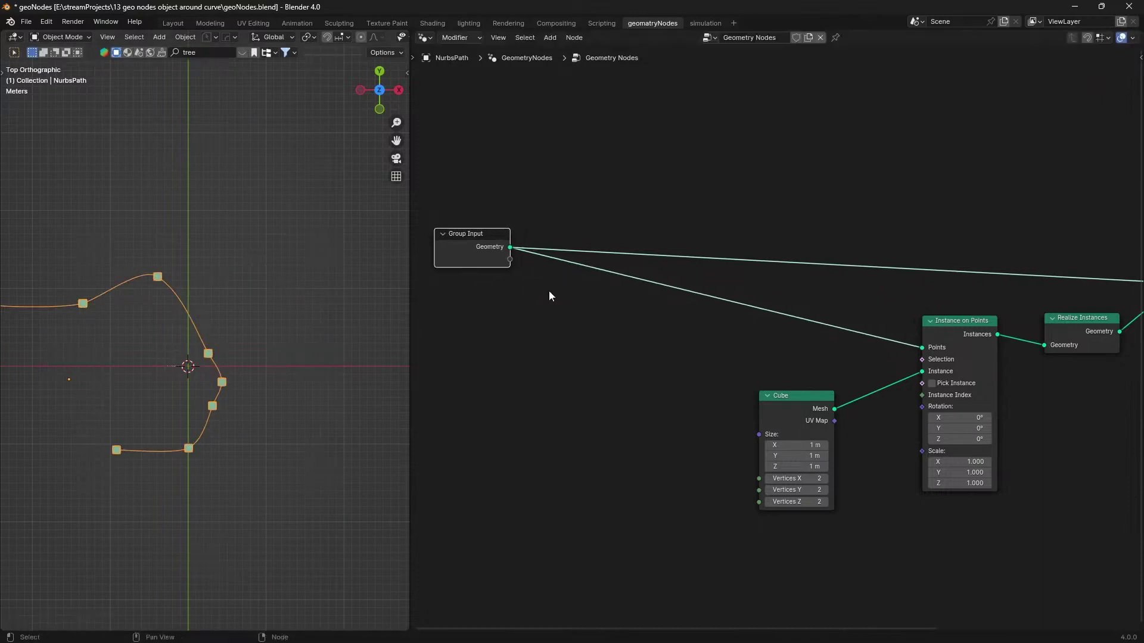
Step: Merge the two links leaving Group Input through one reroute point, and move Group Input farther from it
middle_drag(648, 309, 683, 321)
shift+right_drag(735, 241, 728, 329)
drag(512, 269, 466, 298)
middle_drag(170, 415, 505, 378)
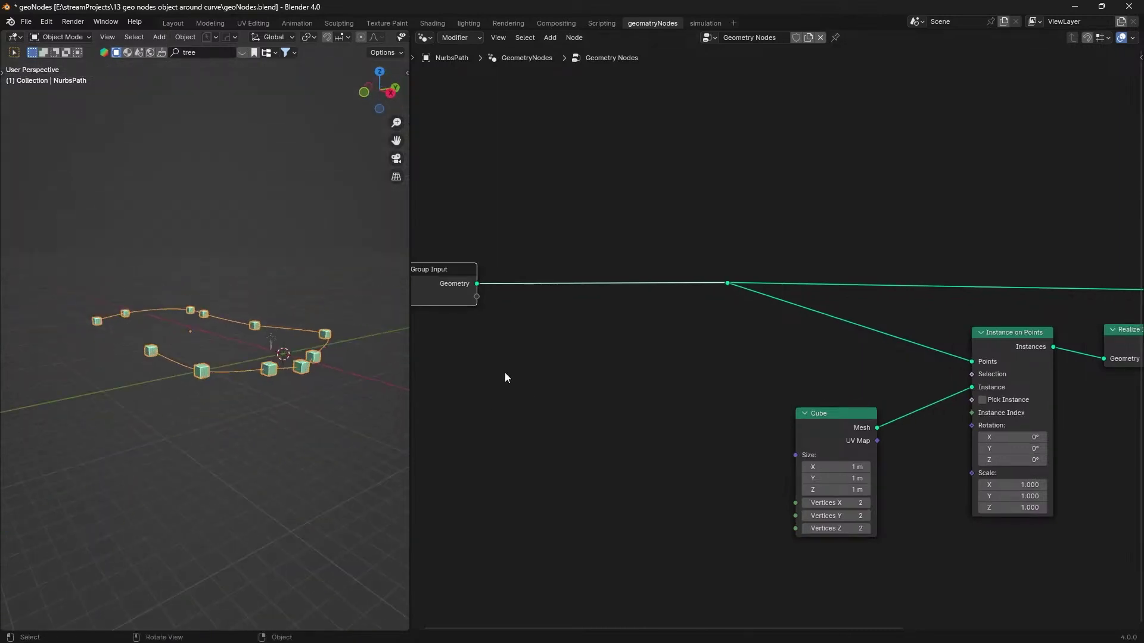
Step: Insert a Resample Curve node between Group Input and the reroute point, with its Count set to 27
scroll(749, 371, up, 2)
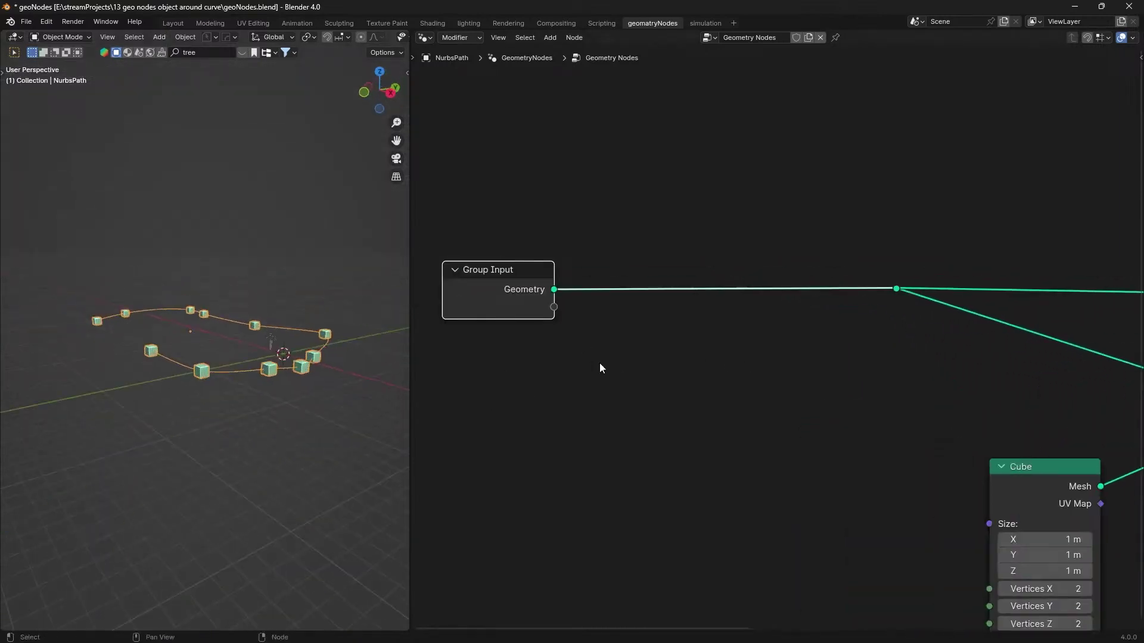
key(shift+a)
text(resam)
key(Return)
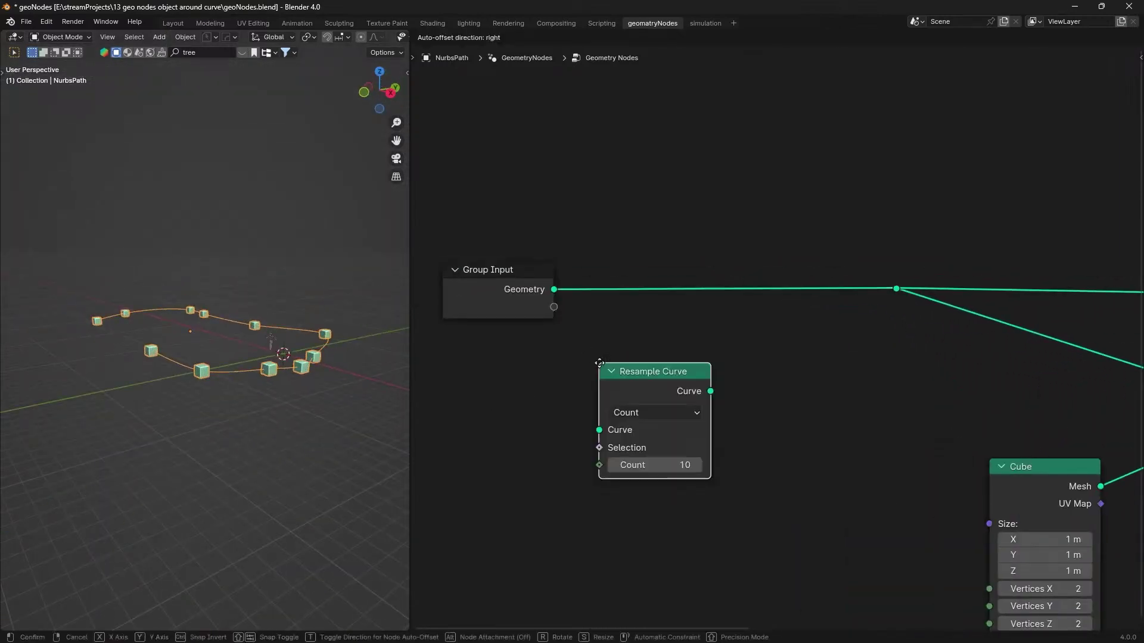
click(618, 249)
middle_drag(226, 405, 251, 417)
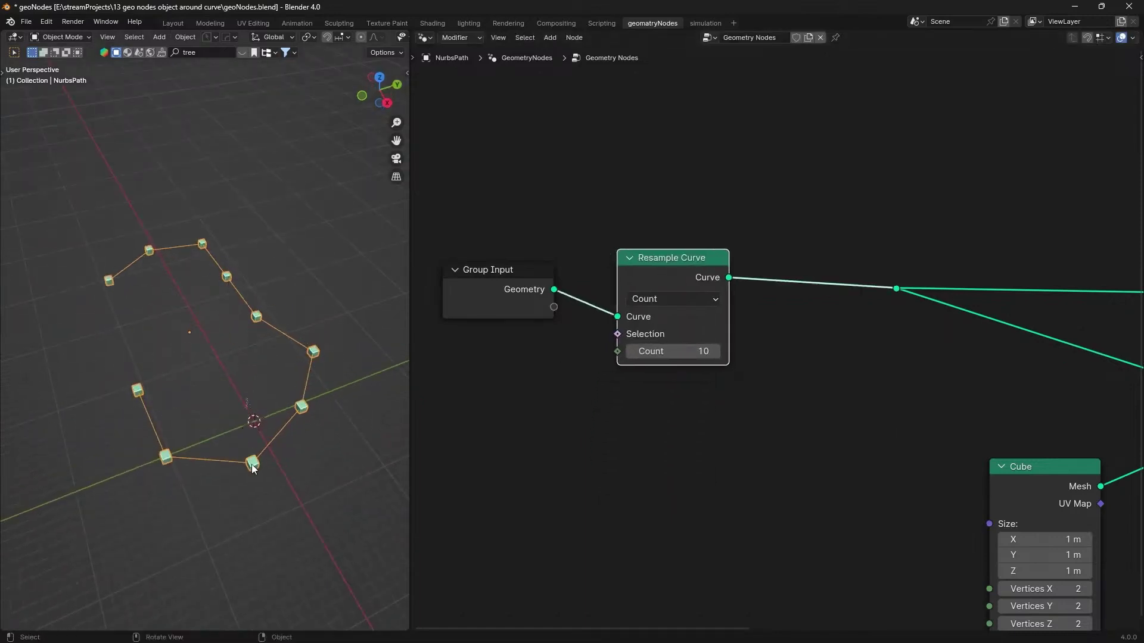
drag(723, 360, 858, 359)
middle_drag(262, 441, 293, 440)
Step: Extrude a new control point from the curve's end nearest the Y axis, then rotate and scale it
key(ctrl+space)
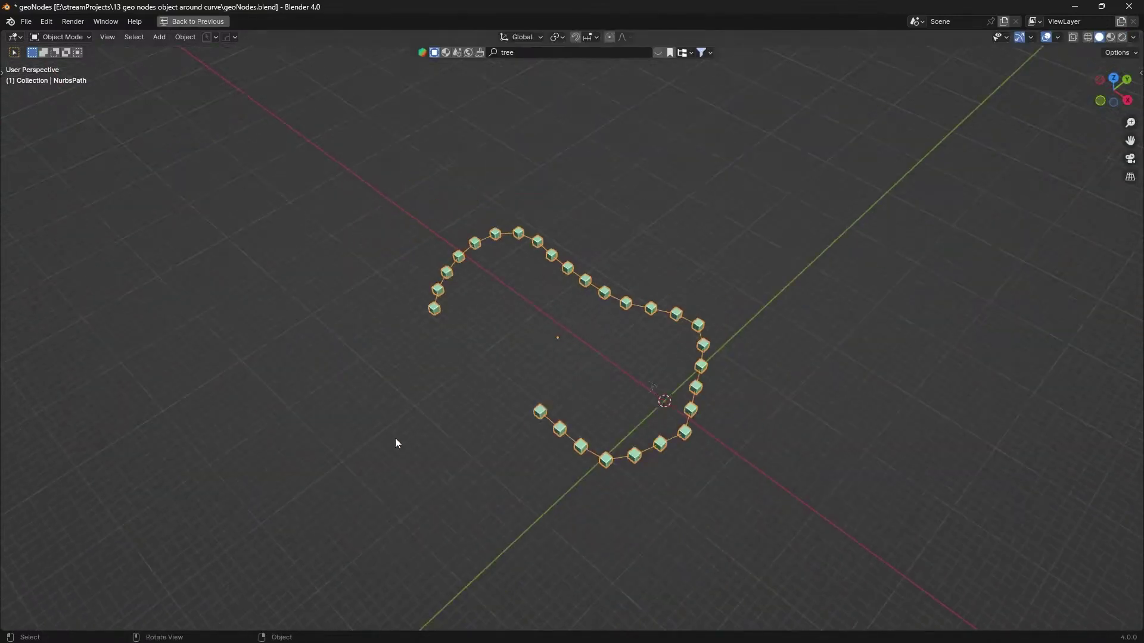
middle_drag(395, 441, 659, 278)
scroll(659, 279, down, 3)
shift+middle_drag(734, 381, 658, 324)
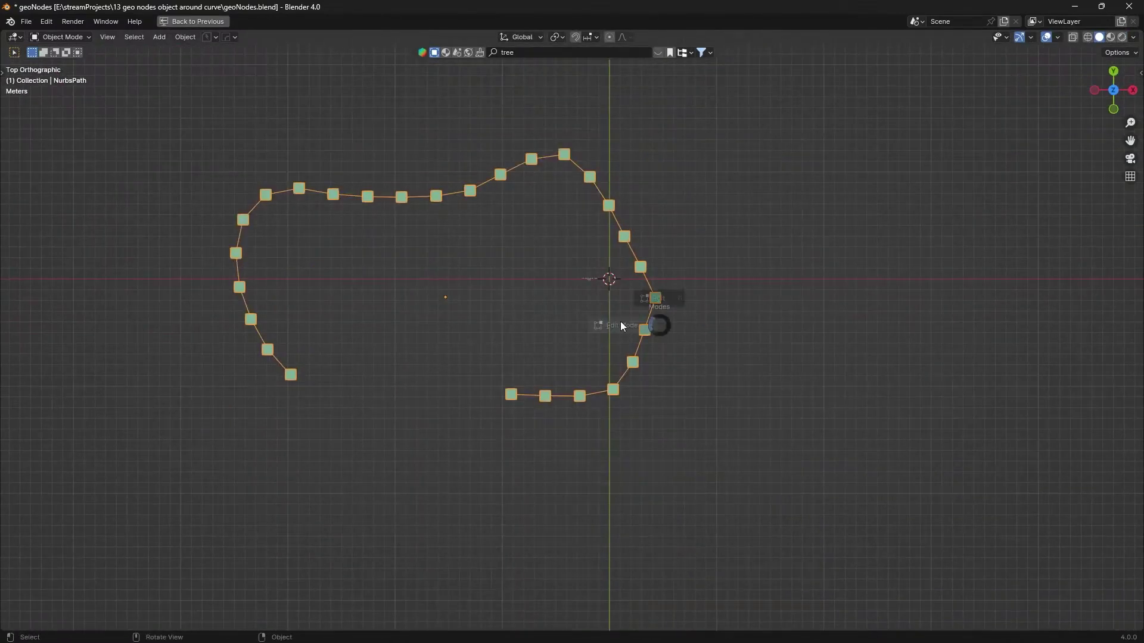
key(Tab)
drag(504, 373, 532, 429)
shift+middle_drag(580, 373, 609, 252)
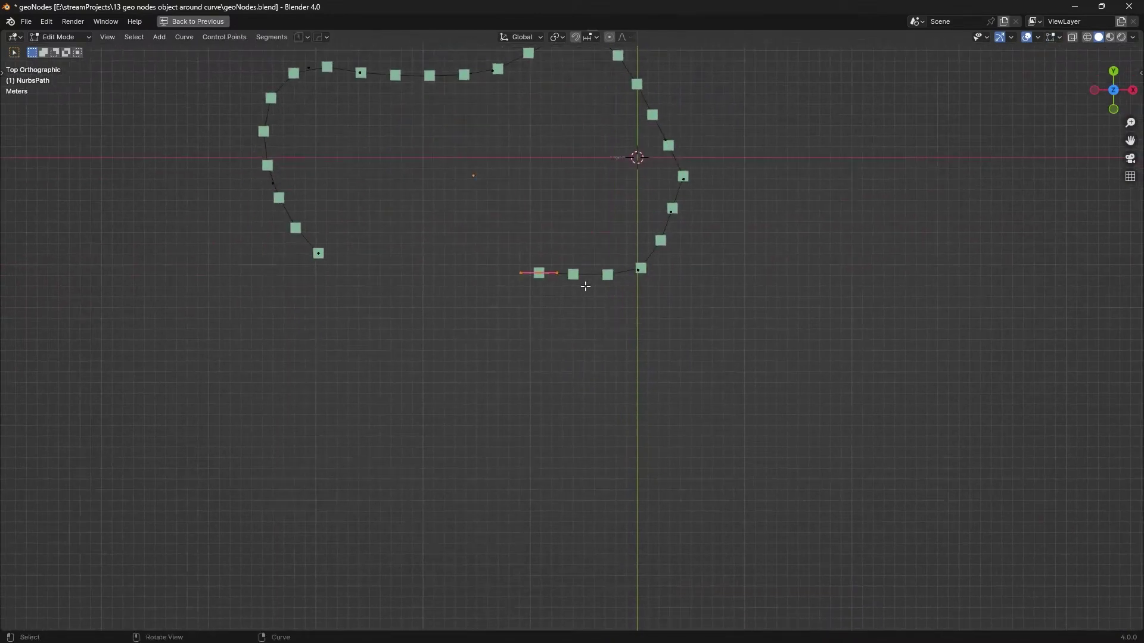
key(e)
click(453, 443)
key(r)
click(395, 311)
key(s)
click(641, 557)
Step: Extrude another control point from the new curve end, and rotate and reposition it to round the bend
scroll(640, 555, down, 3)
shift+middle_drag(553, 436, 489, 433)
key(e)
click(666, 557)
key(r)
click(569, 387)
key(g)
click(718, 386)
Step: Extend the curve back around its upper side with two more extruded and rotated control points, and leave Edit Mode
key(e)
click(748, 169)
scroll(705, 266, down, 2)
shift+middle_drag(704, 266, 710, 353)
key(r)
click(770, 245)
key(e)
click(508, 167)
key(r)
click(519, 167)
key(Tab)
Step: Examine how the cube spacing along the extended curve relates to the Resample Curve count
middle_drag(615, 378, 516, 316)
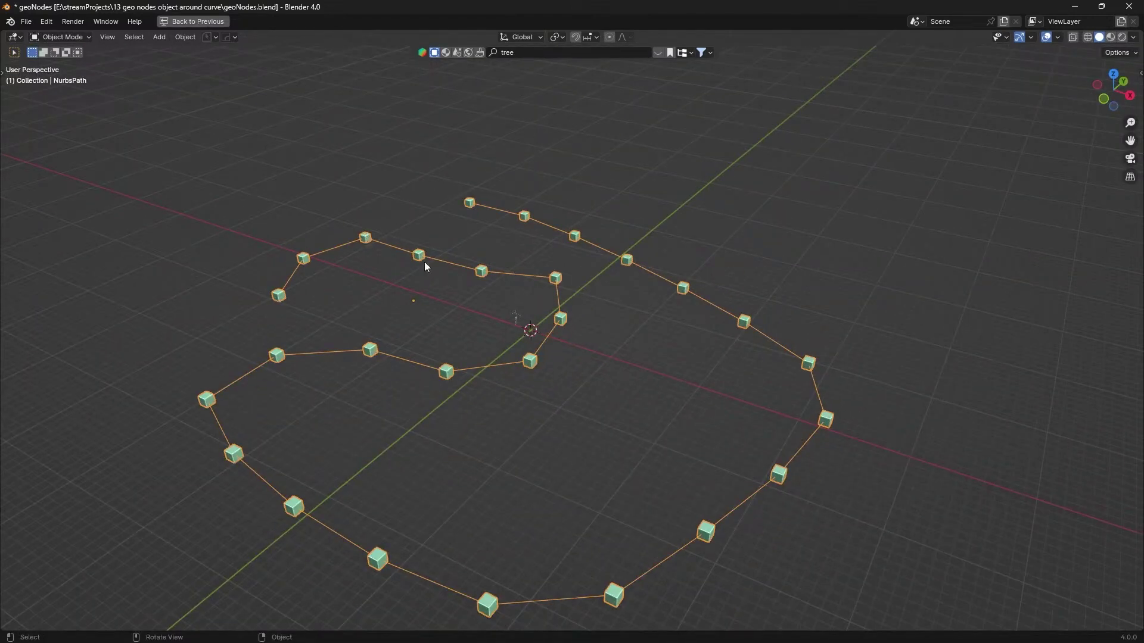
scroll(688, 328, up, 2)
key(ctrl+space)
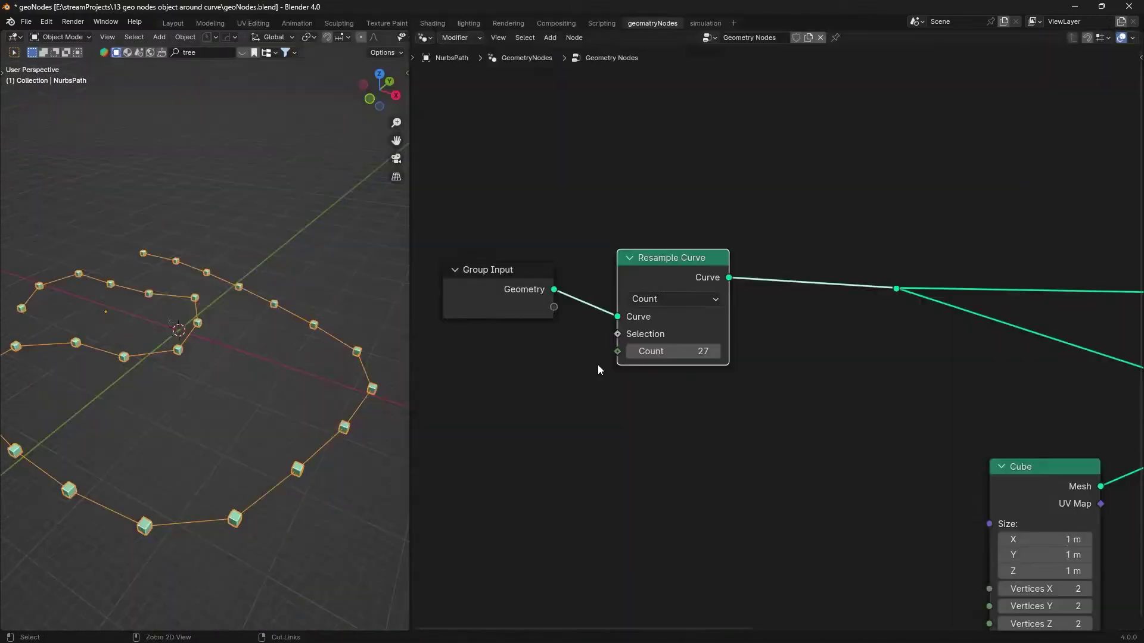
scroll(206, 375, down, 3)
scroll(230, 391, up, 2)
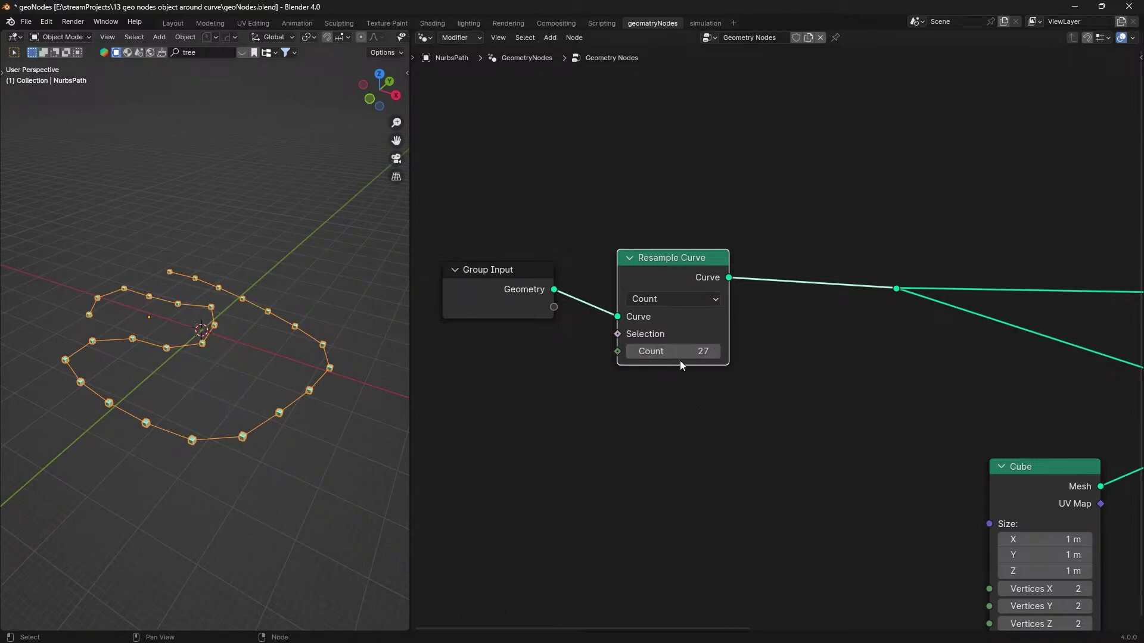
scroll(256, 382, down, 2)
scroll(276, 412, up, 2)
middle_drag(255, 384, 273, 430)
scroll(276, 412, down, 2)
scroll(273, 430, up, 2)
scroll(272, 430, down, 4)
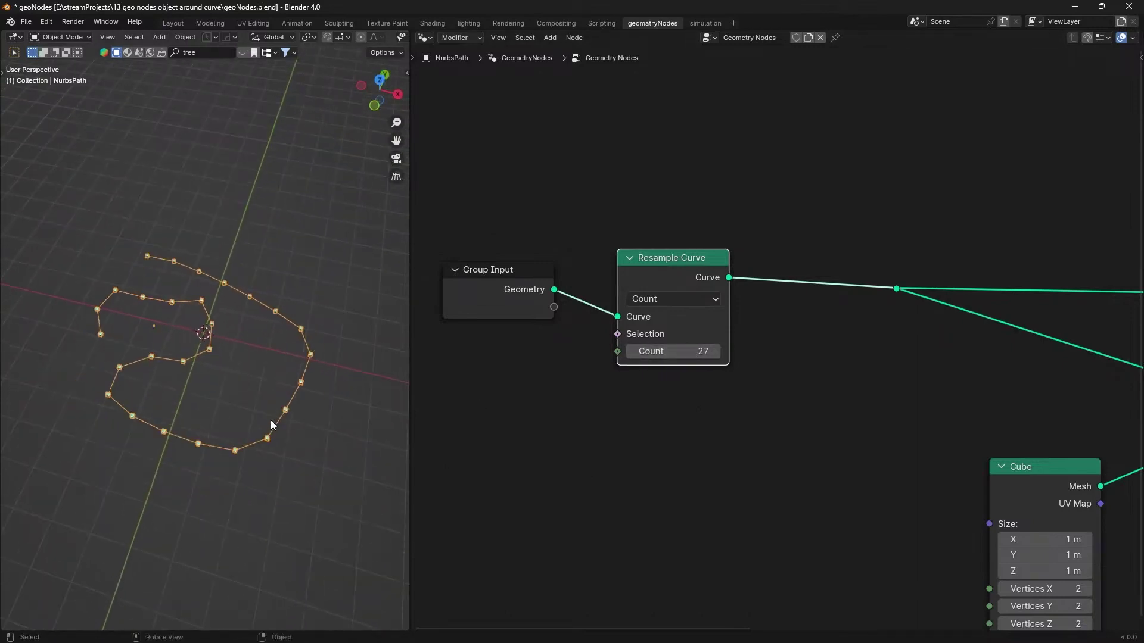
Step: Undo the extruded extensions of the curve and return to Object Mode
key(Tab)
key(ctrl+z)
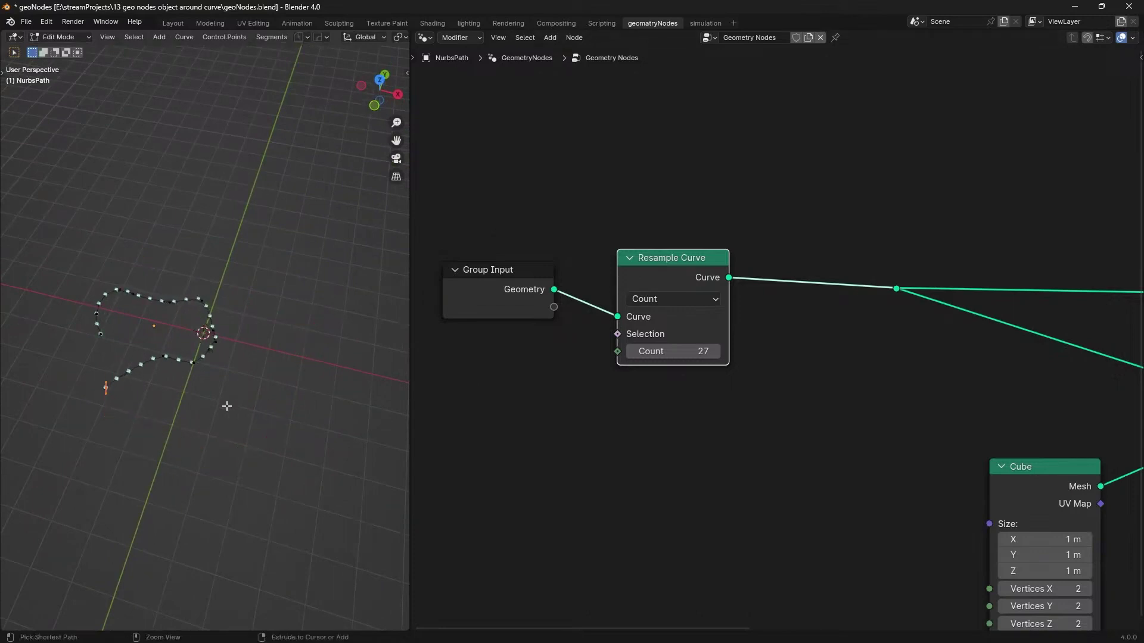
click(244, 245)
middle_drag(244, 246, 303, 423)
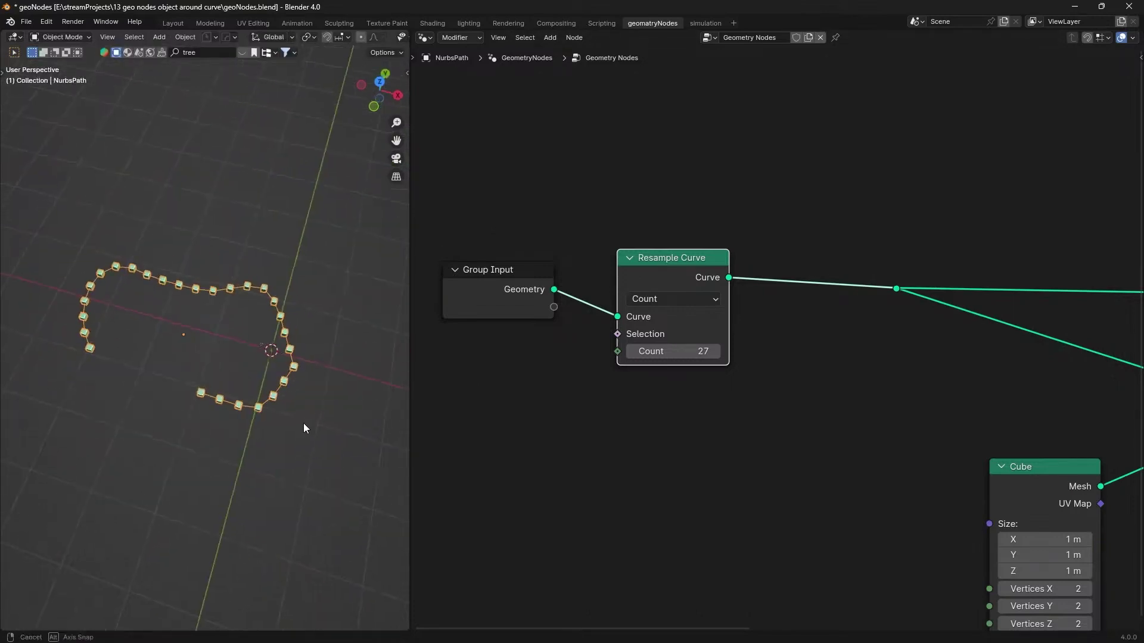
Step: Delete all control points of the curve in Edit Mode, and add a Path scaled up about 16 times
key(KP_7)
key(ctrl+space)
scroll(414, 364, down, 1)
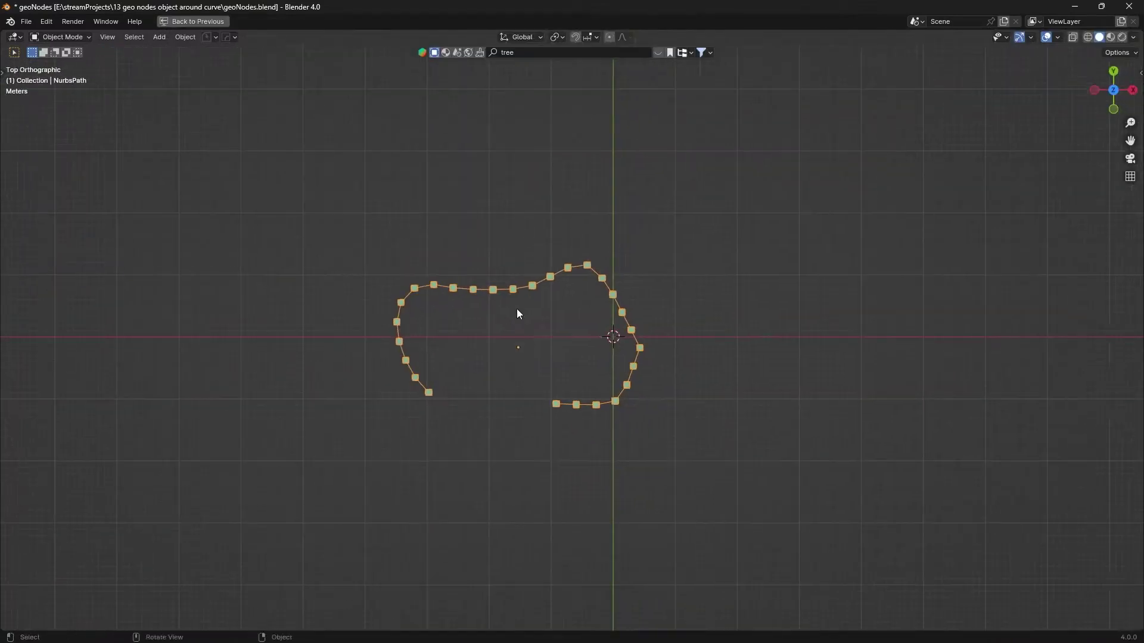
key(Tab)
scroll(547, 313, up, 3)
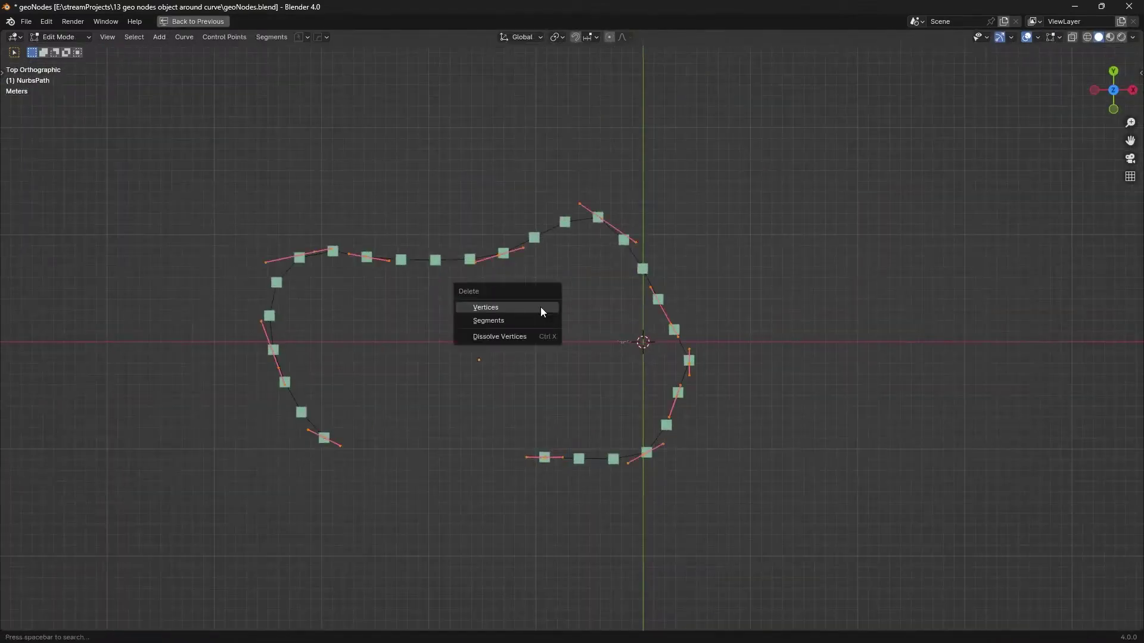
click(541, 306)
key(shift+a)
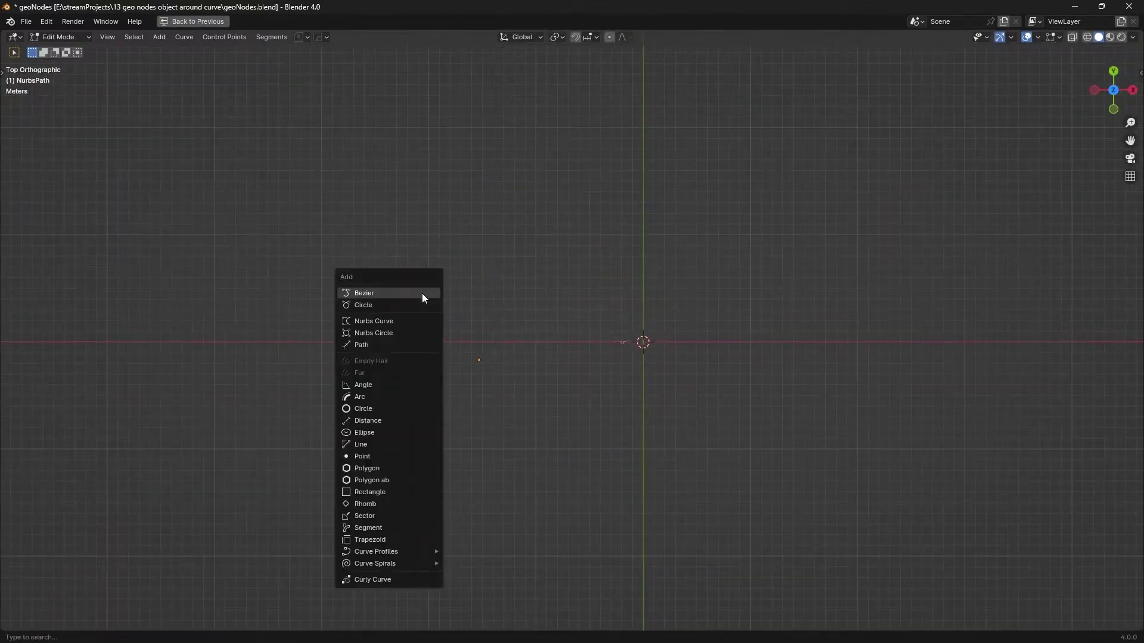
click(388, 345)
key(s)
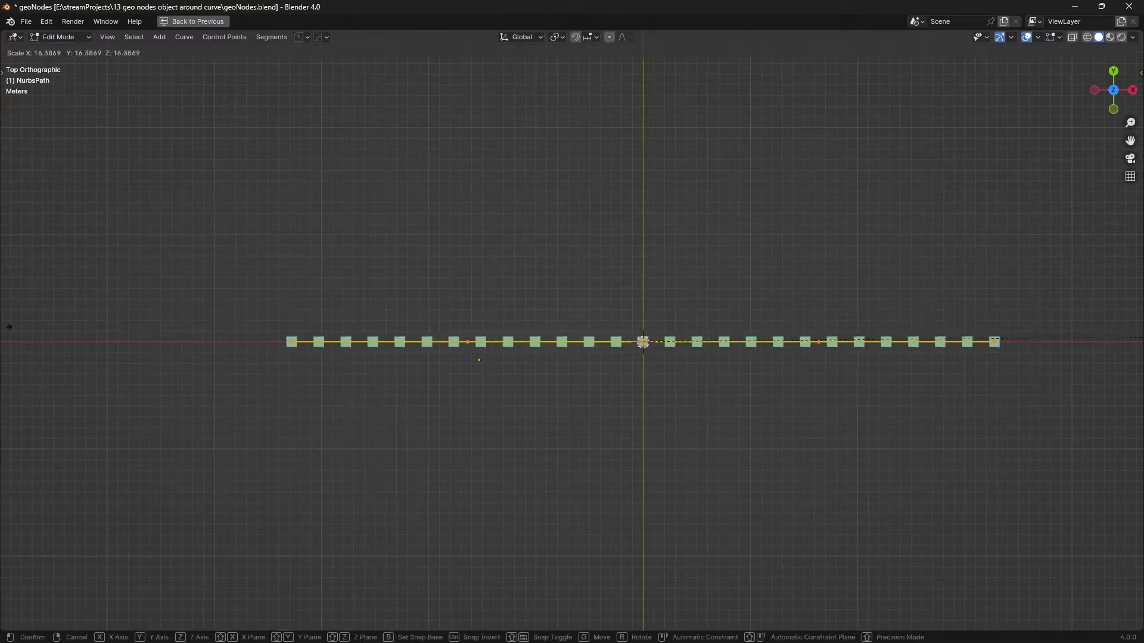
click(102, 403)
Step: Reposition the path's control points alternately to either side of the X axis to form an S-shaped curve, and leave Edit Mode
scroll(482, 387, down, 4)
shift+middle_drag(481, 388, 450, 355)
key(g)
right_click(481, 373)
drag(327, 327, 403, 412)
key(g)
click(379, 274)
click(549, 355)
key(g)
click(417, 465)
drag(488, 392, 492, 393)
key(g)
click(585, 247)
drag(300, 423, 356, 502)
key(g)
click(350, 536)
key(ctrl+Tab)
click(454, 415)
middle_drag(456, 417, 547, 404)
Step: Switch the Resample Curve node's mode to Length
key(ctrl+space)
middle_drag(381, 411, 315, 463)
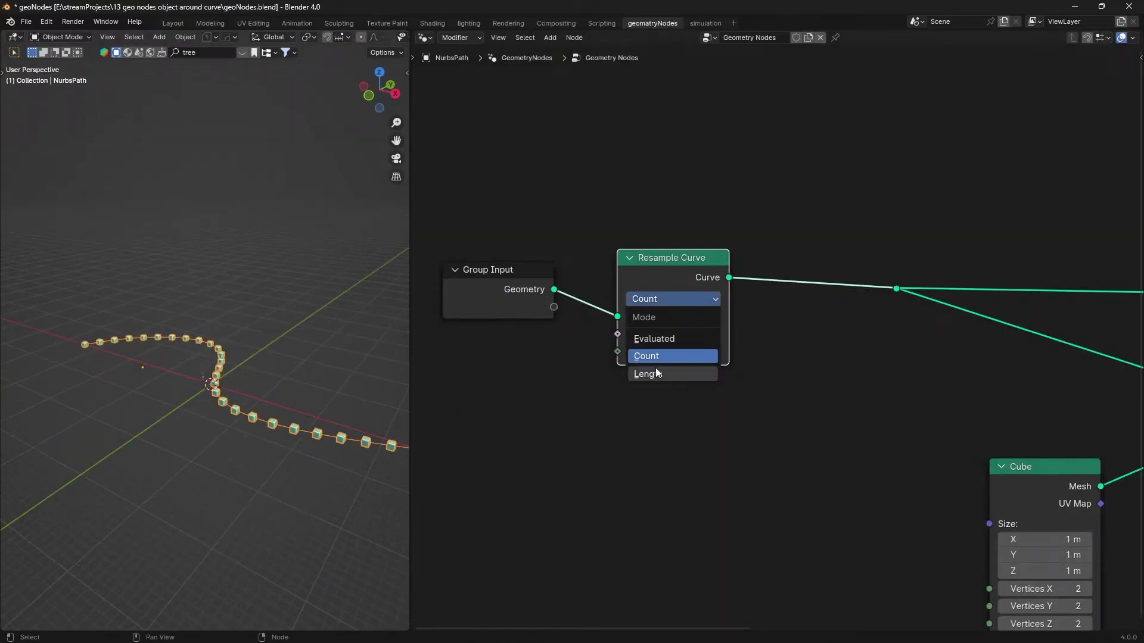
click(656, 374)
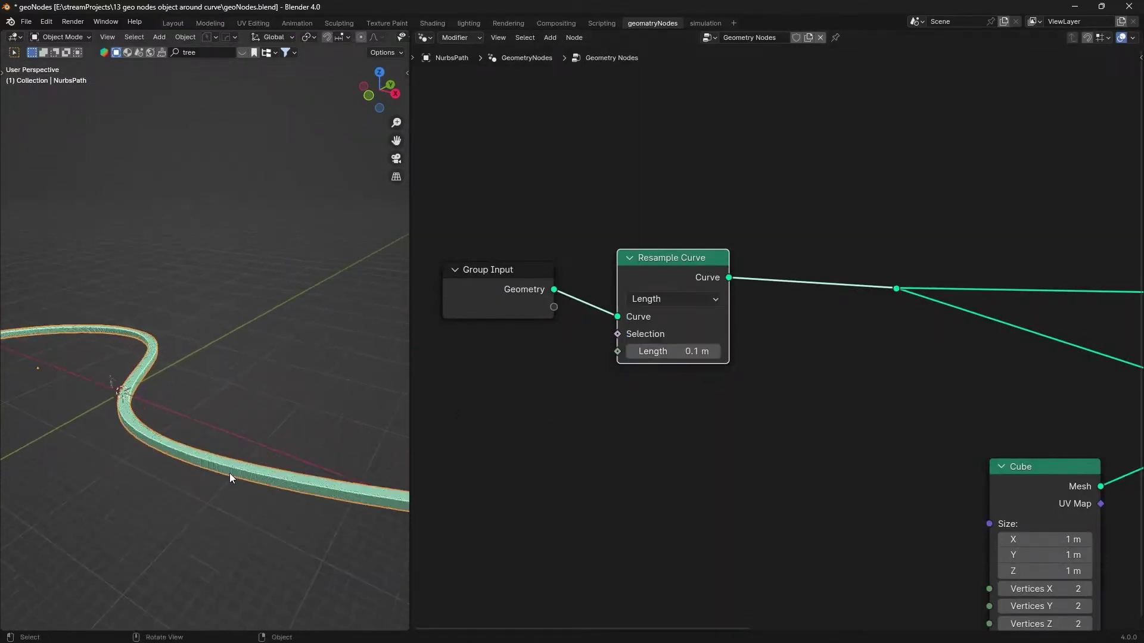
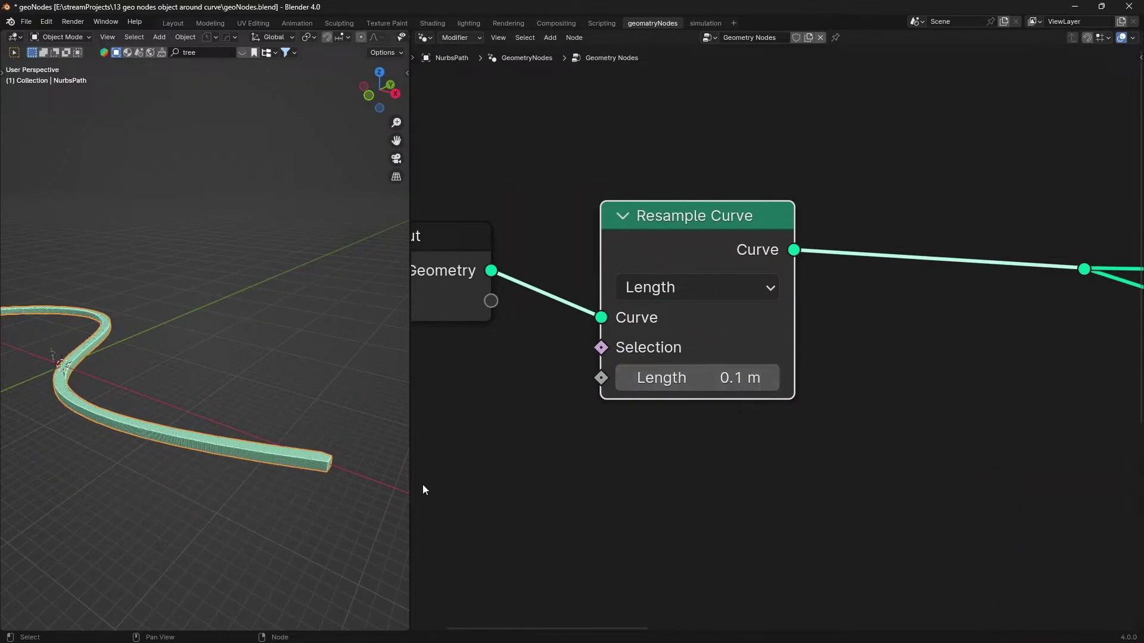
Step: Set the Resample Curve node's length to 5 m
middle_drag(248, 495, 250, 473)
click(697, 378)
text(5)
key(Return)
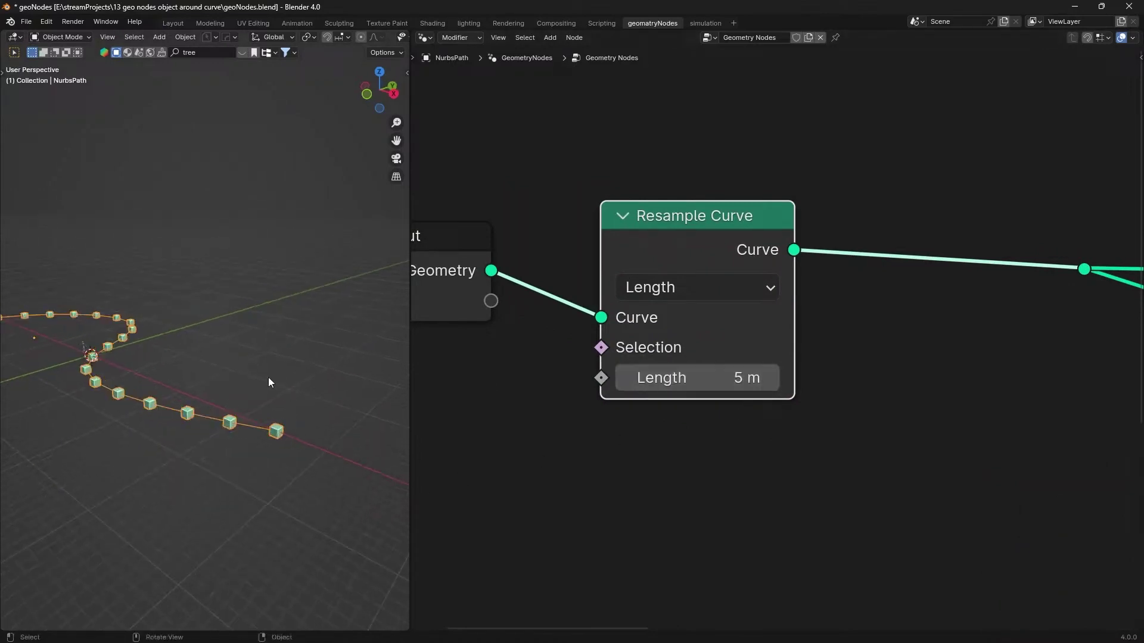
Step: Increase the Resample Curve length to 10 m and inspect the cube spacing in the enlarged 3D viewport
drag(701, 378, 732, 378)
click(701, 377)
text(10)
key(Return)
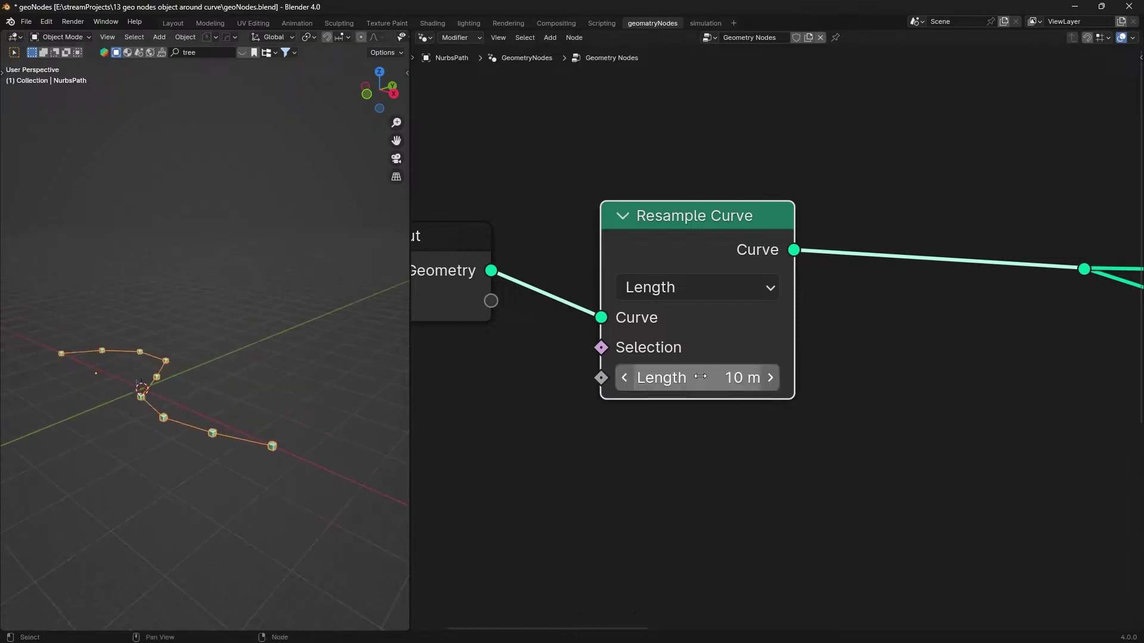
key(ctrl+space)
scroll(607, 544, up, 2)
shift+middle_drag(606, 543, 532, 336)
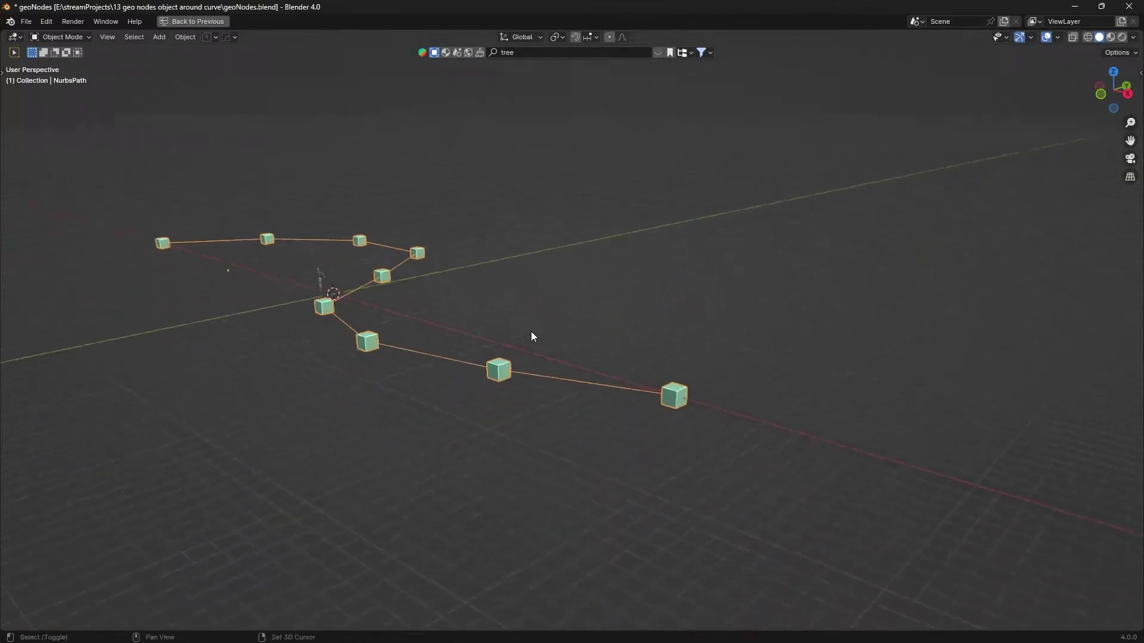
scroll(554, 387, down, 2)
middle_drag(467, 420, 492, 479)
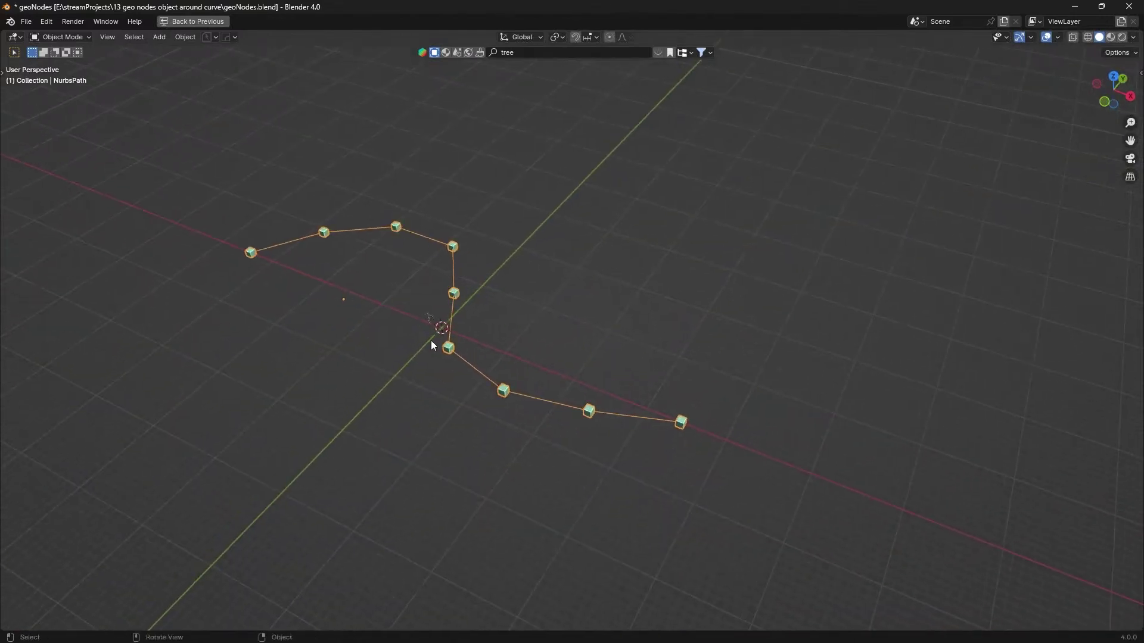
key(ctrl+space)
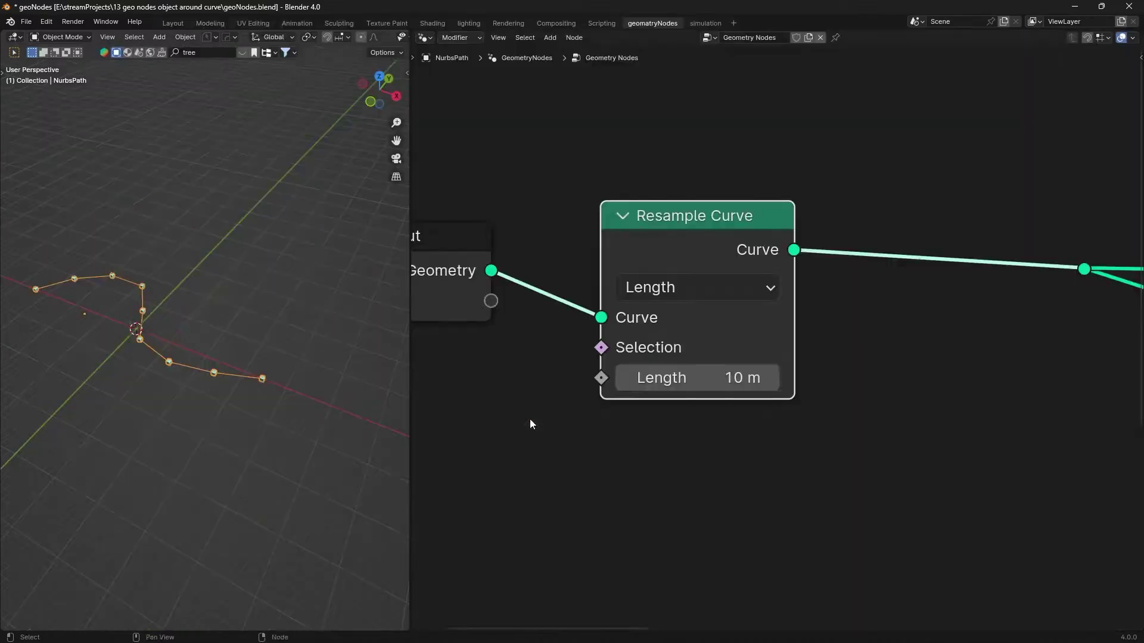
Step: Set the Resample Curve length to 15 m and save the file
scroll(773, 396, down, 1)
click(739, 372)
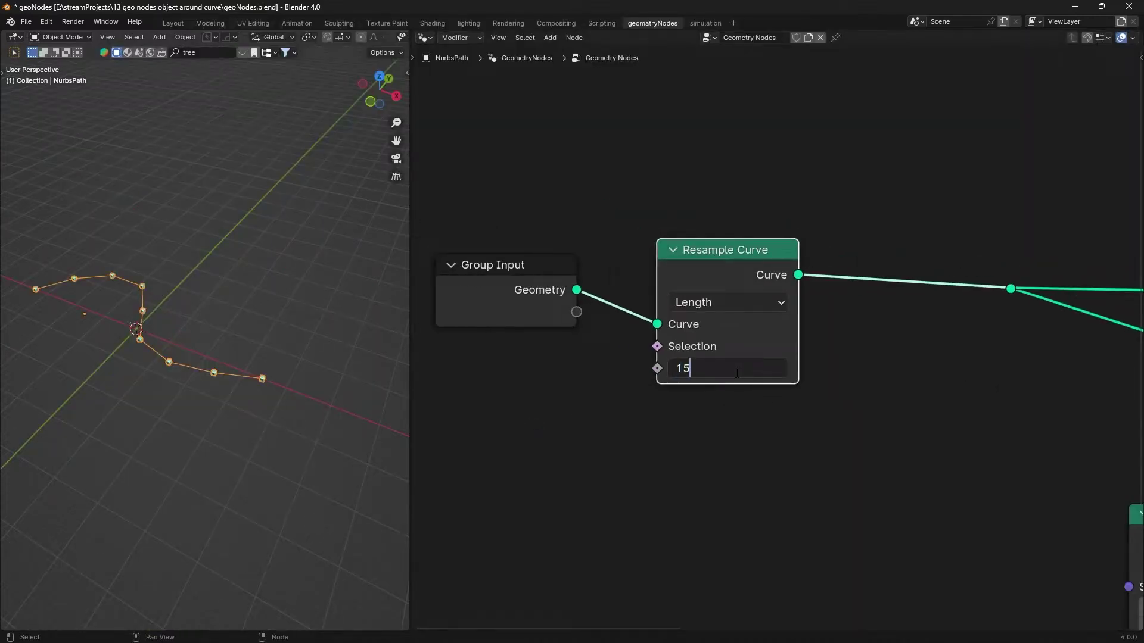
key(Return)
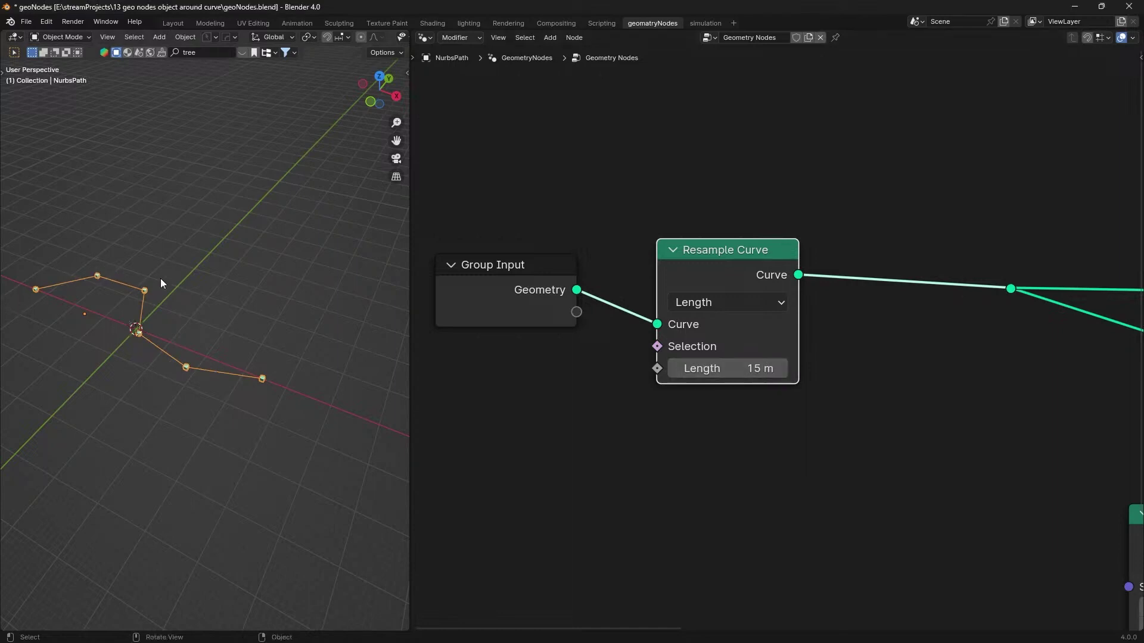
middle_drag(116, 322, 286, 472)
key(ctrl+s)
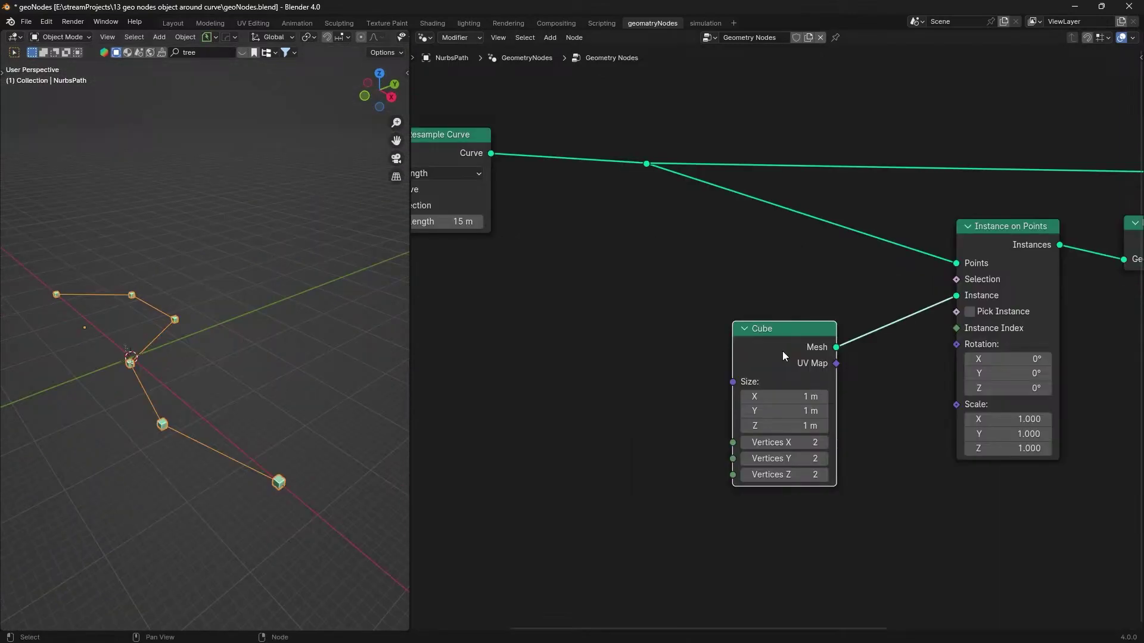
Step: Delete the Cube node and put a Collection Info node in its place
key(Delete)
key(F3)
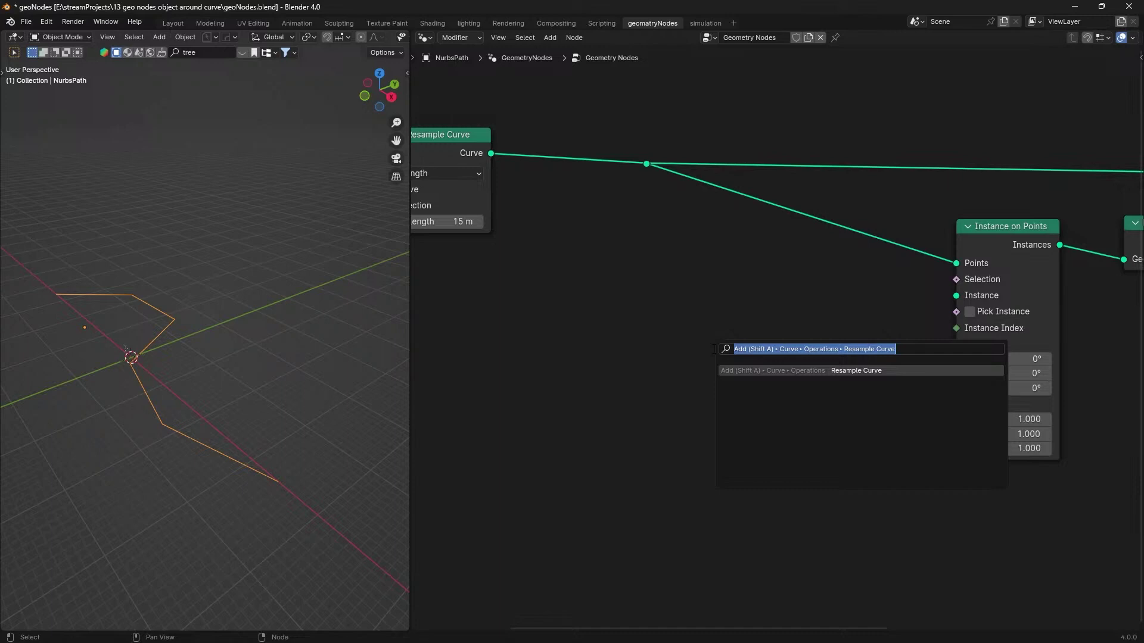
text(collc)
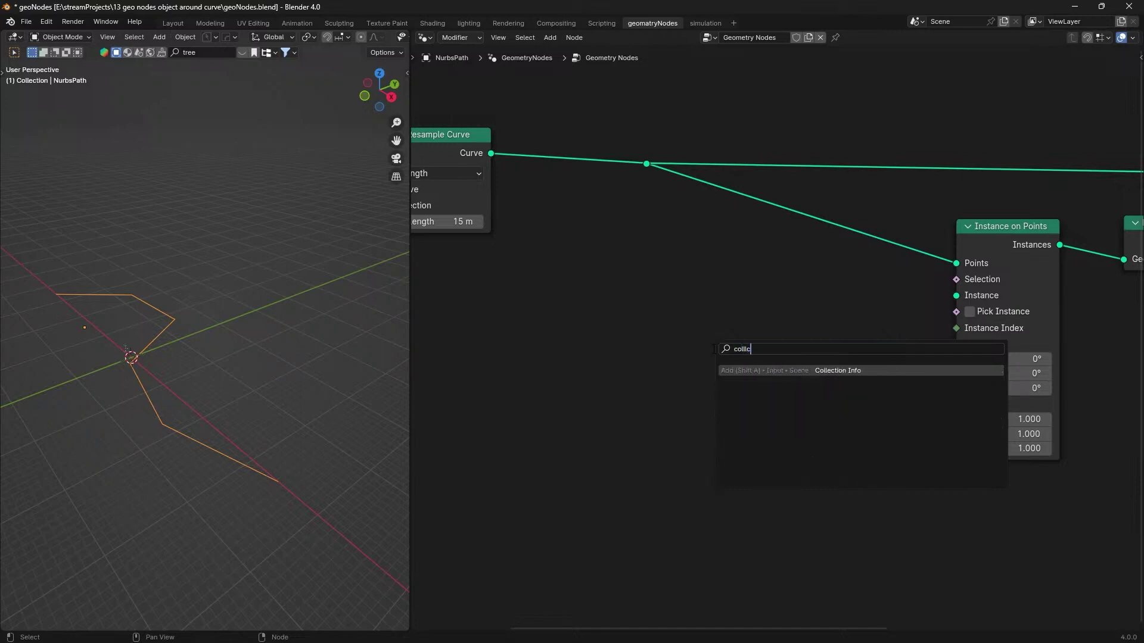
key(Return)
click(713, 349)
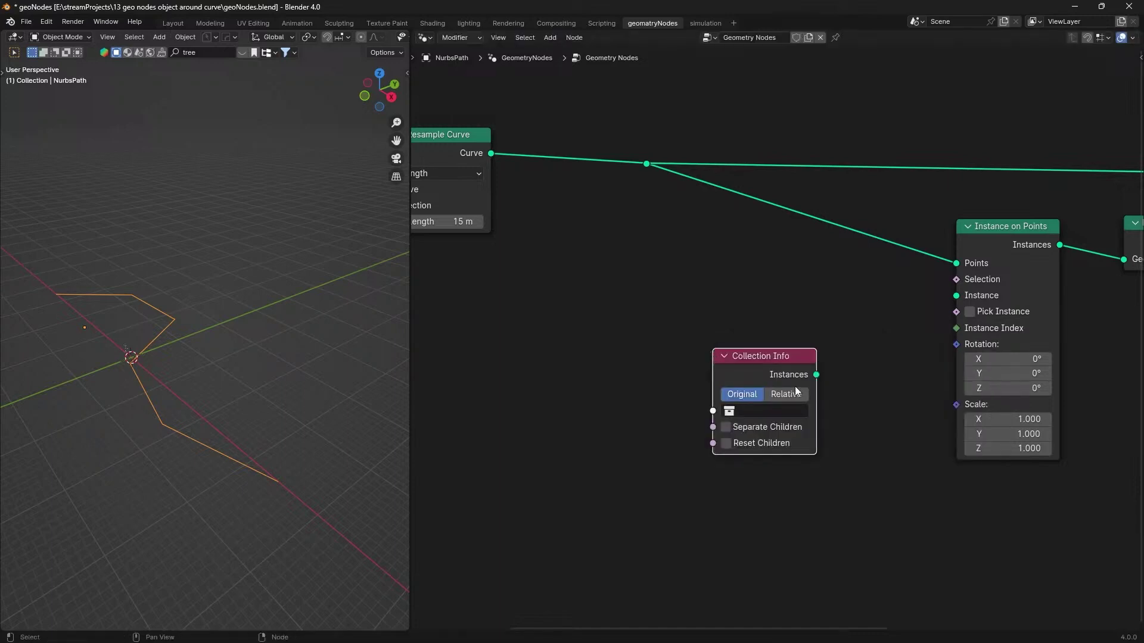
Step: Choose the Birch Tree collection in the Collection Info node and connect its Instances output to the Instance input of Instance on Points
click(761, 410)
click(801, 431)
drag(816, 374, 955, 296)
middle_drag(131, 452, 194, 438)
key(ctrl+alt+space)
middle_drag(477, 409, 524, 306)
middle_drag(704, 426, 492, 409)
key(ctrl+alt+space)
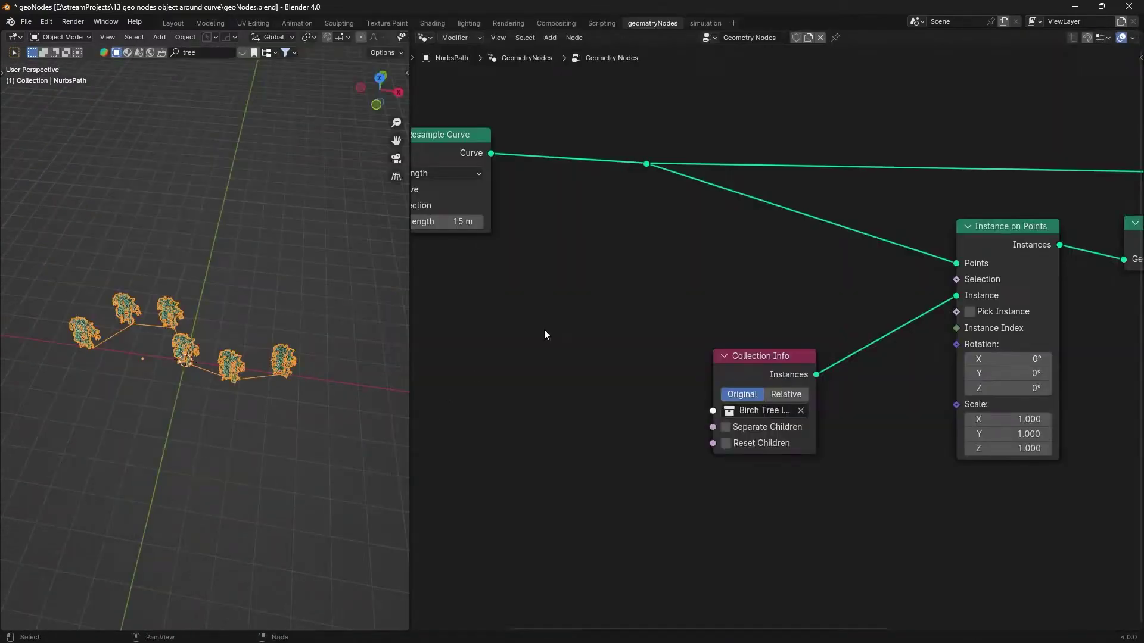
Step: Reduce the Resample Curve length to 10 m to place the trees closer together
middle_drag(545, 330, 796, 360)
scroll(688, 289, up, 1)
click(689, 289)
text(1)
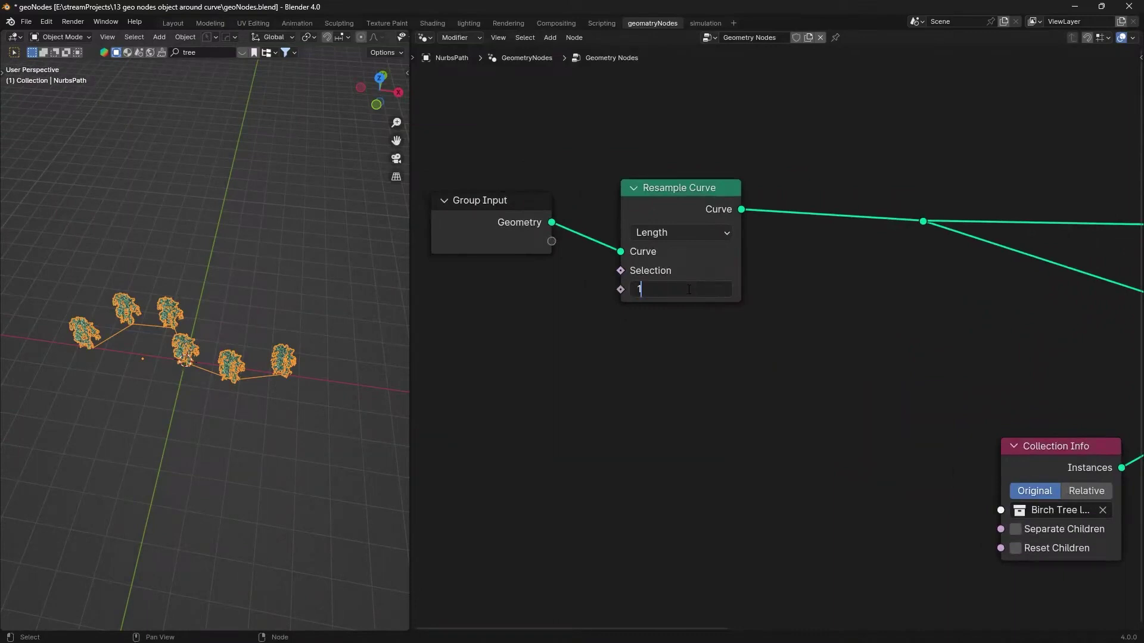
text(0)
key(Return)
middle_drag(369, 358, 341, 384)
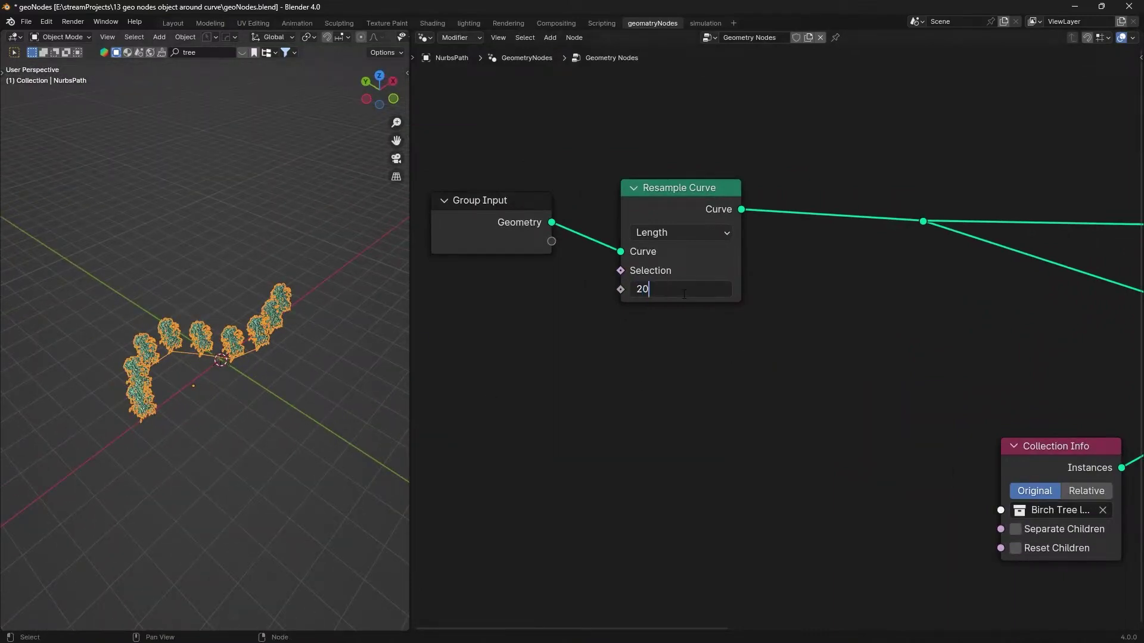
Step: Set the Resample Curve length to 20 m and widen the 3D viewport next to the node editor
key(Return)
key(ctrl+space)
middle_drag(513, 477, 401, 434)
key(ctrl+space)
drag(415, 364, 512, 360)
middle_drag(449, 483, 352, 448)
Step: Examine the trees' orientation from the top view with the path deselected
key(grave)
click(344, 350)
key(ctrl+space)
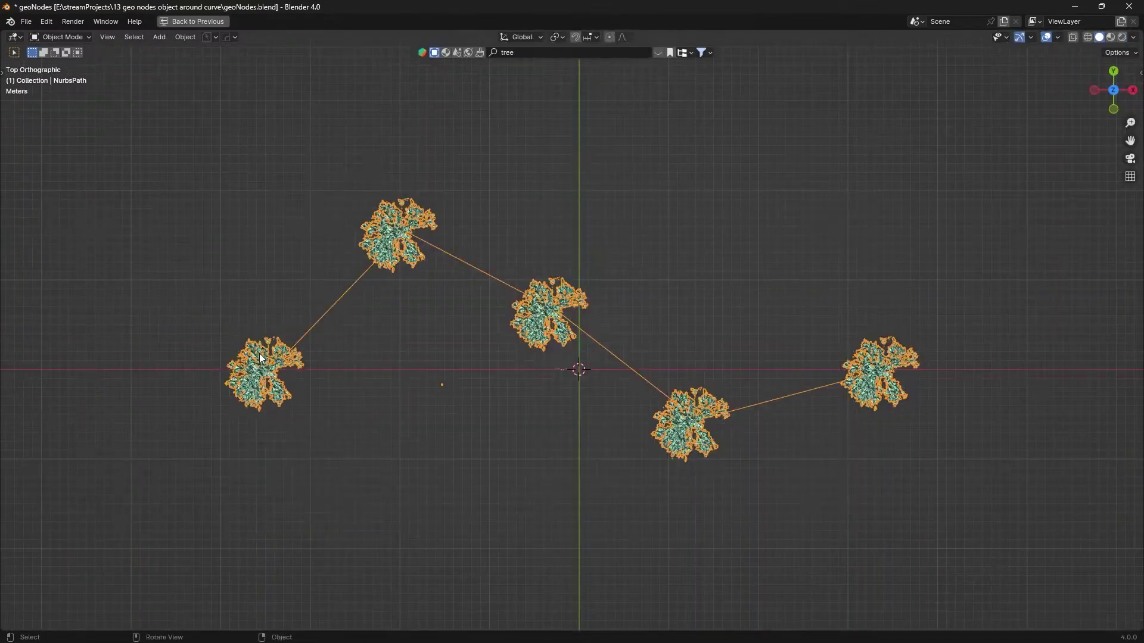
click(343, 448)
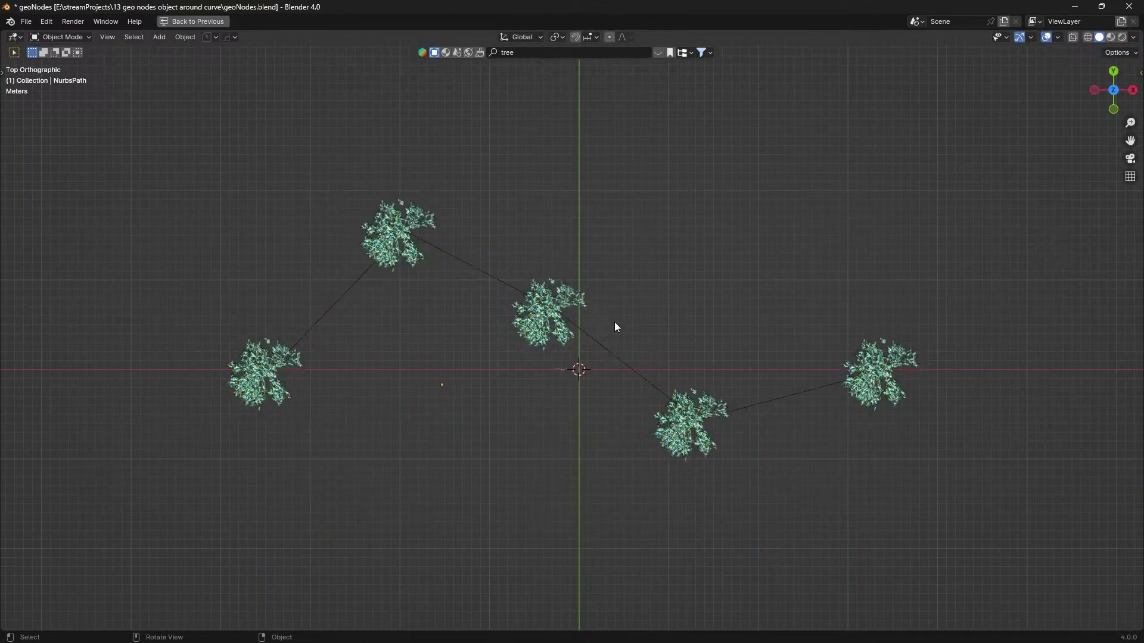
key(ctrl+space)
middle_drag(319, 430, 270, 313)
Step: Move the Collection Info node farther from the Instance on Points node to make room between them
scroll(1070, 479, down, 4)
middle_drag(1071, 480, 849, 426)
scroll(850, 426, up, 1)
drag(765, 394, 598, 260)
key(F3)
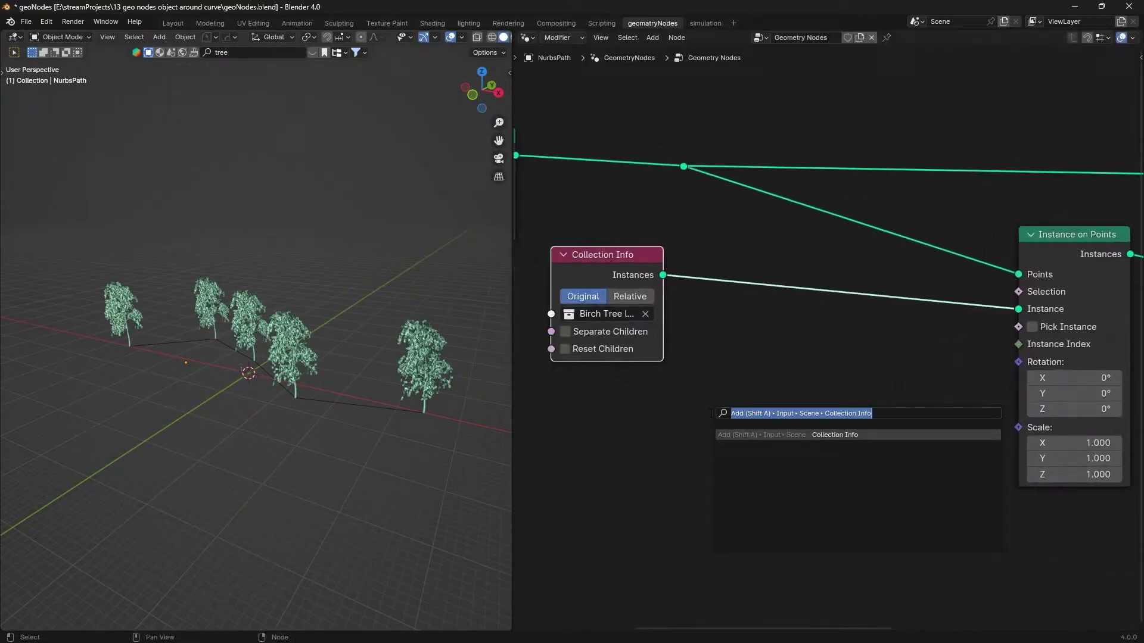
key(Escape)
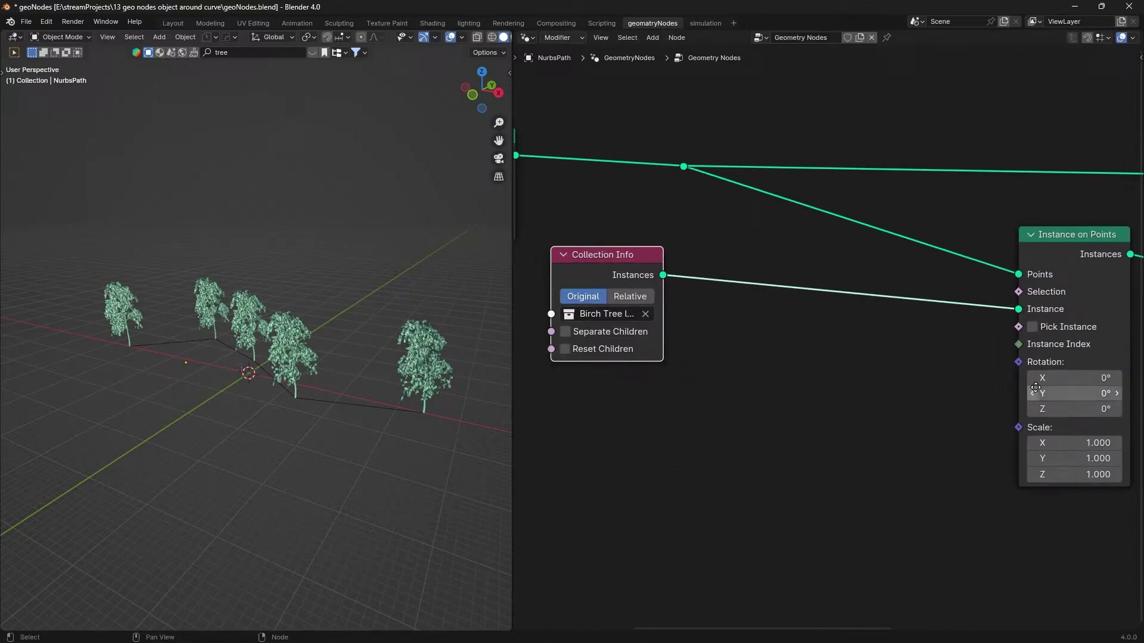
middle_drag(1036, 392, 947, 392)
scroll(950, 393, up, 1)
mouse_move(993, 416)
mouse_down()
mouse_move(1108, 416)
mouse_move(1013, 415)
mouse_up()
right_click(993, 416)
Step: Add a Random Value node below Collection Info and connect its Value output to the Rotation input of Instance on Points
middle_drag(838, 440, 890, 415)
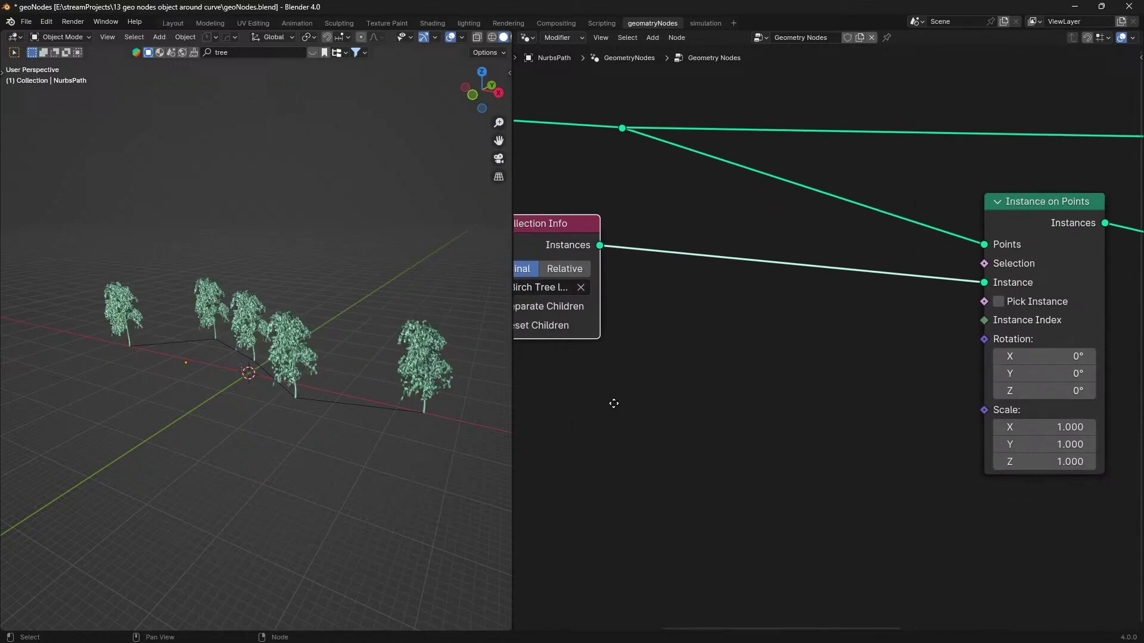
key(F3)
text(random value)
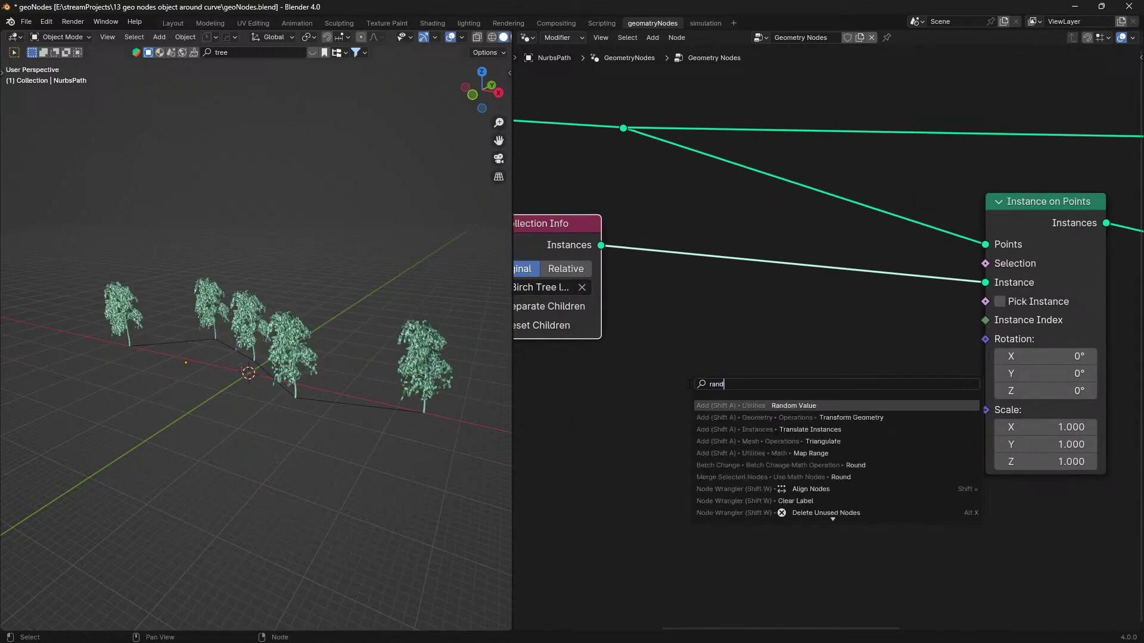
key(Return)
click(684, 298)
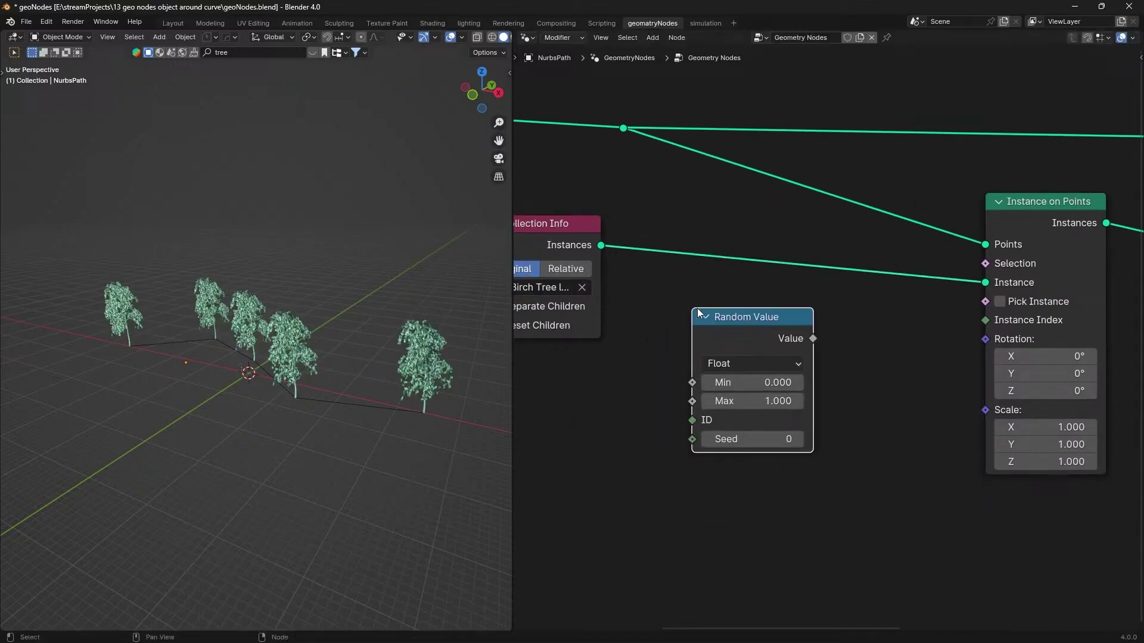
drag(823, 338, 985, 339)
scroll(797, 497, down, 2)
drag(782, 326, 698, 376)
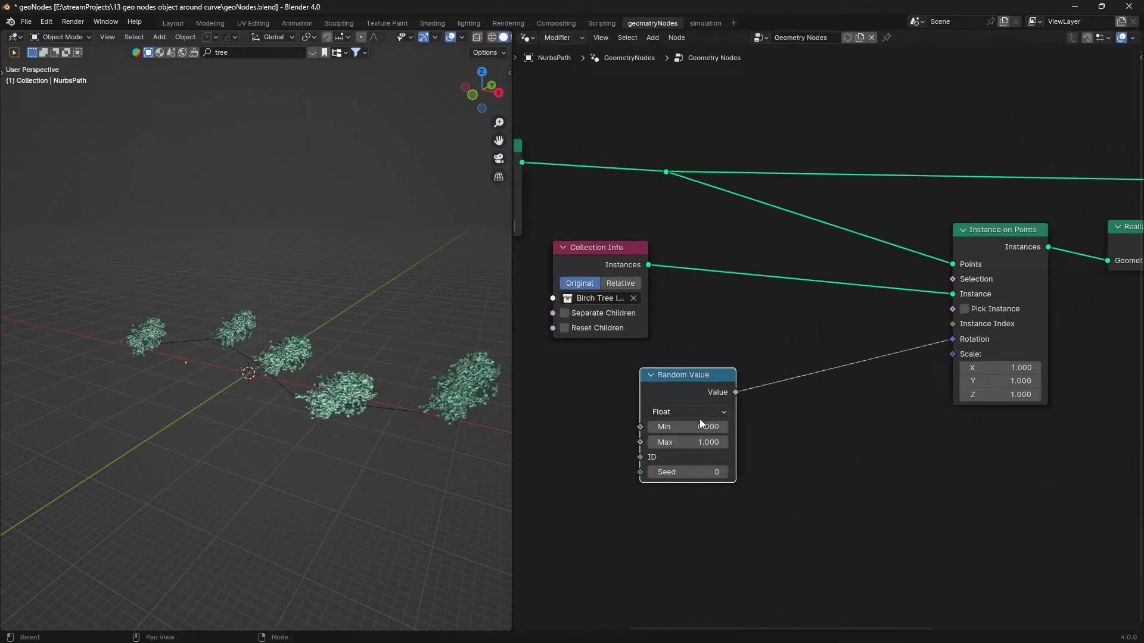
Step: Try raising the Random Value node's Max to about 15.3 and reset it to its default
drag(688, 442, 769, 442)
middle_drag(262, 447, 235, 452)
drag(685, 442, 739, 442)
key(ctrl+z)
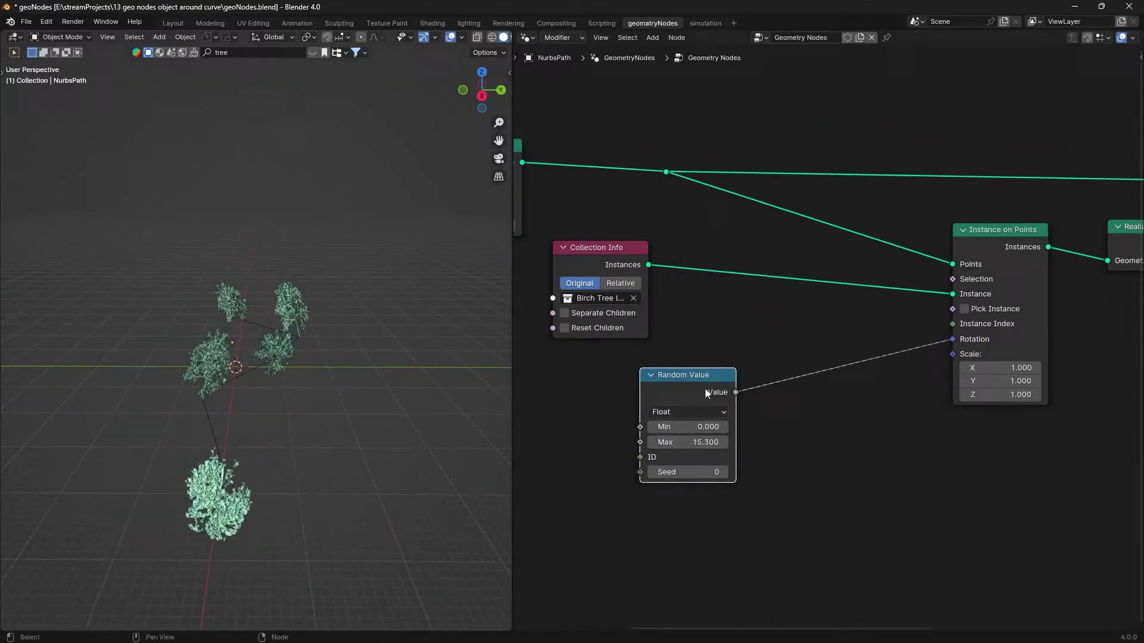
key(BackSpace)
middle_drag(251, 477, 372, 464)
Step: Try cutting the Random Value link to Rotation and adjusting the instances' Z rotation directly, and undo both changes
ctrl+right_drag(876, 351, 926, 421)
mouse_move(988, 380)
mouse_down()
mouse_move(1012, 379)
mouse_move(989, 379)
mouse_up()
key(ctrl+z)
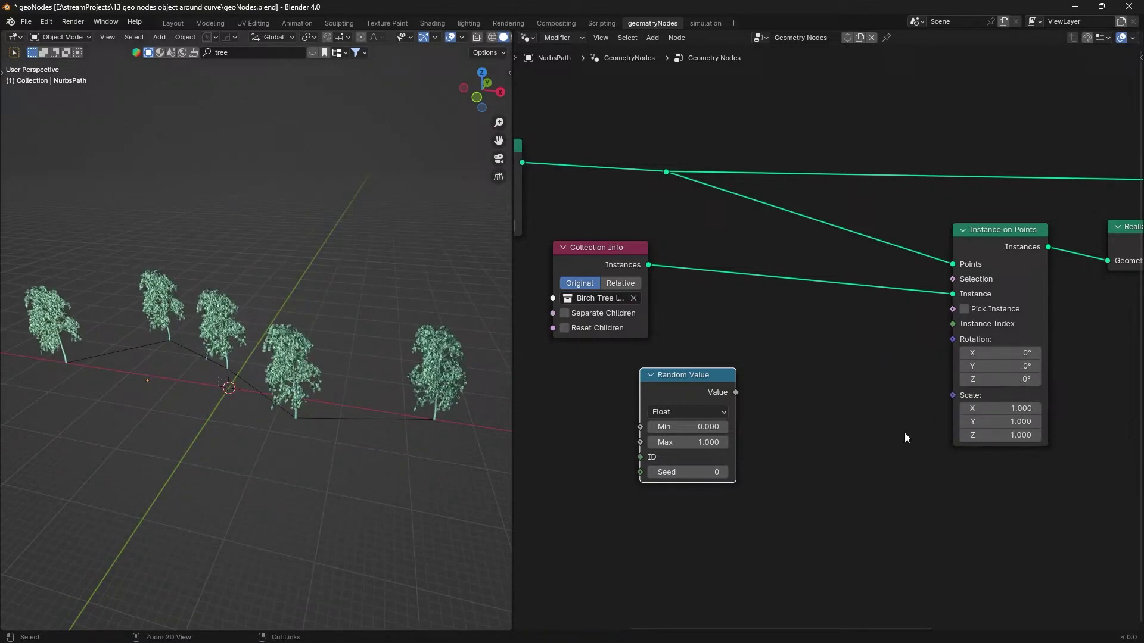
key(ctrl+z)
Step: Move the Random Value node farther from Instance on Points and insert a Combine XYZ node on the link between them
middle_drag(830, 463, 899, 422)
scroll(898, 421, down, 1)
click(789, 325)
drag(766, 352, 705, 352)
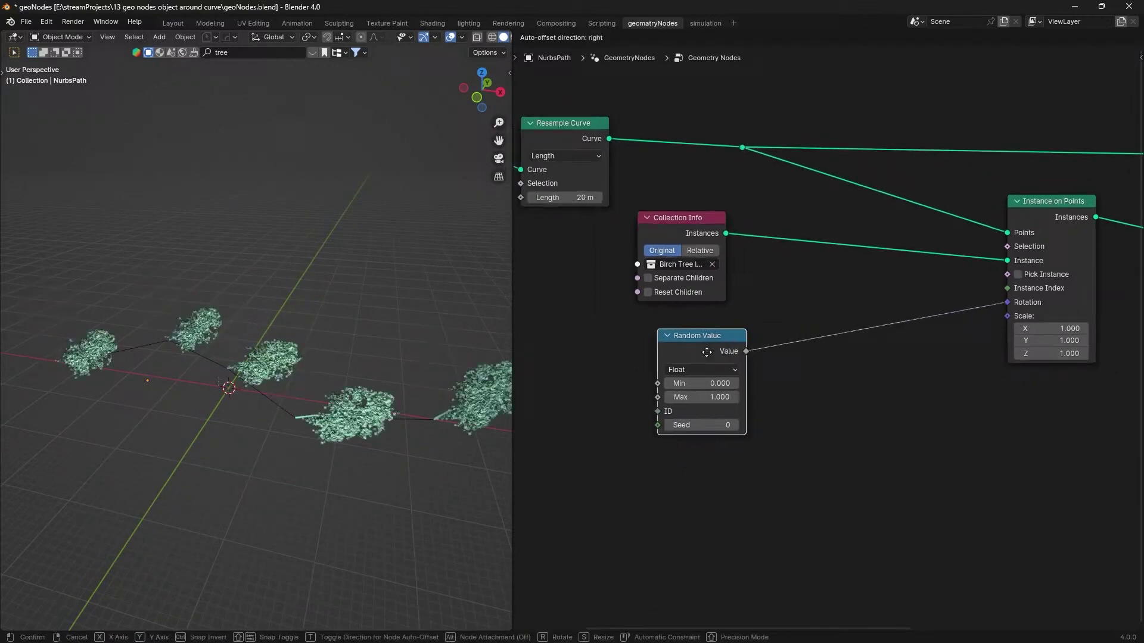
middle_drag(833, 364, 791, 439)
key(F3)
text(combine x)
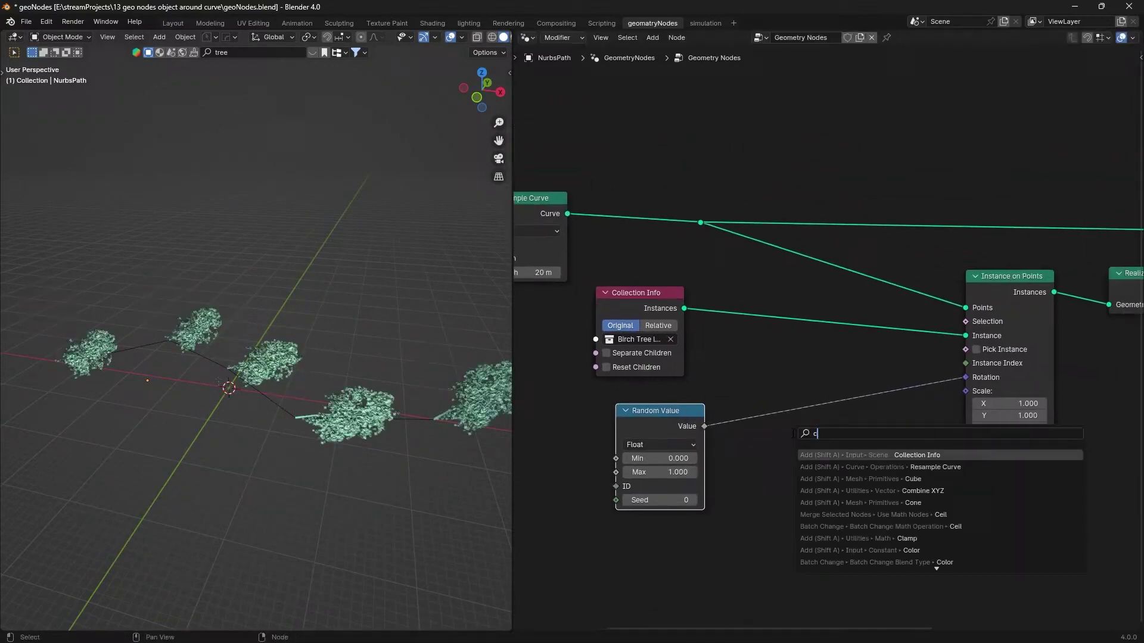
key(Return)
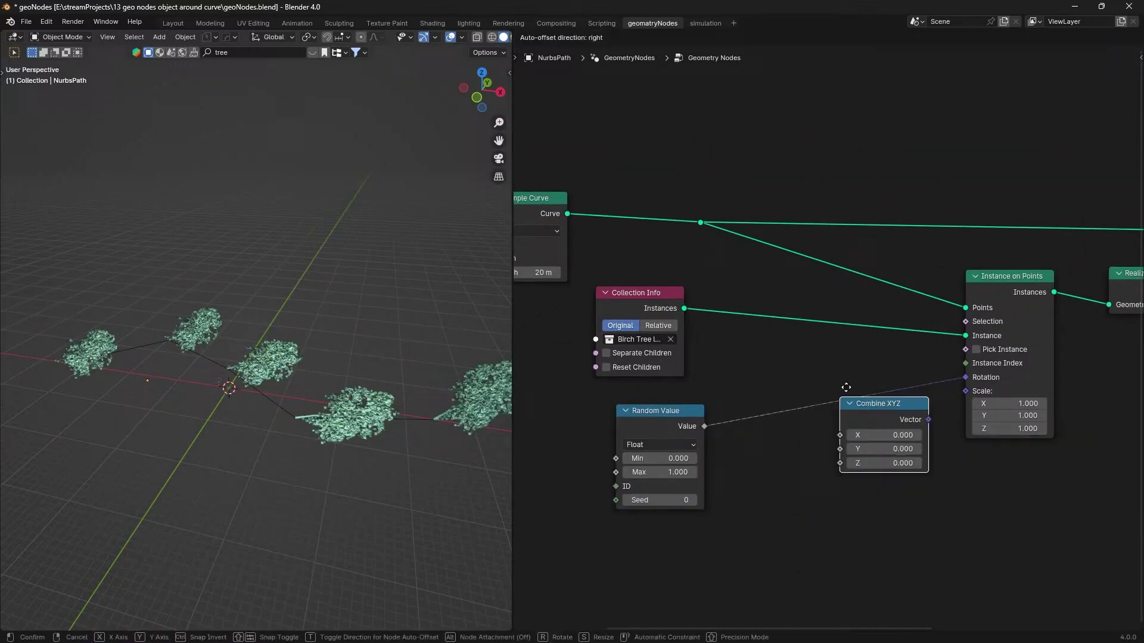
click(827, 373)
Step: Move the Random Value link from the X to the Z input of Combine XYZ and view the trees from the top
scroll(834, 375, up, 2)
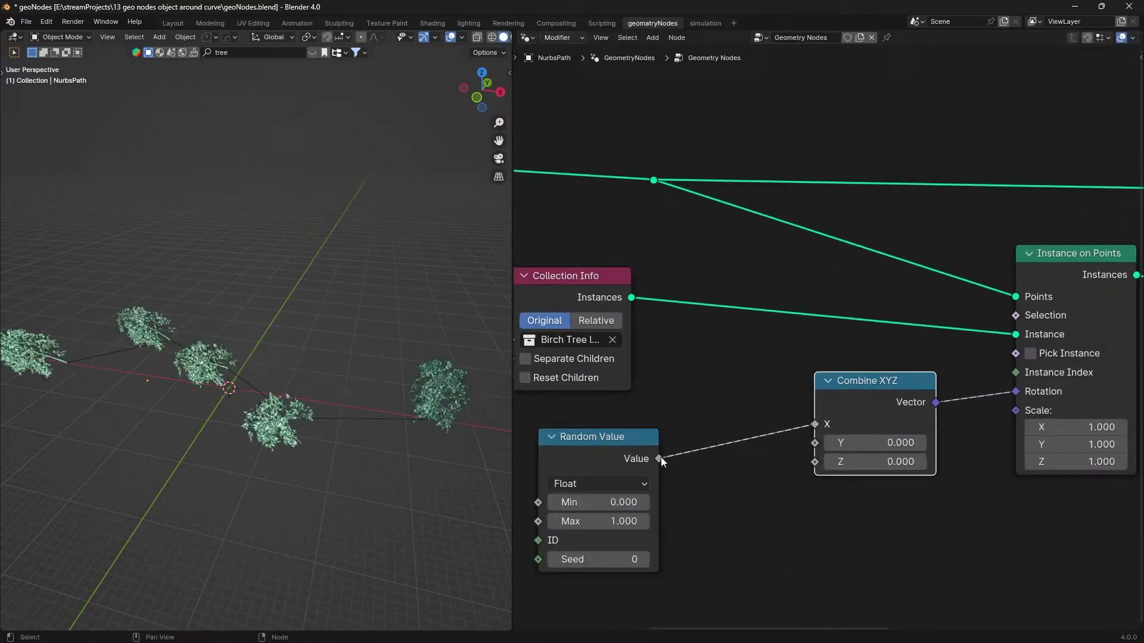
drag(815, 425, 816, 470)
middle_drag(261, 512, 369, 333)
key(KP_5)
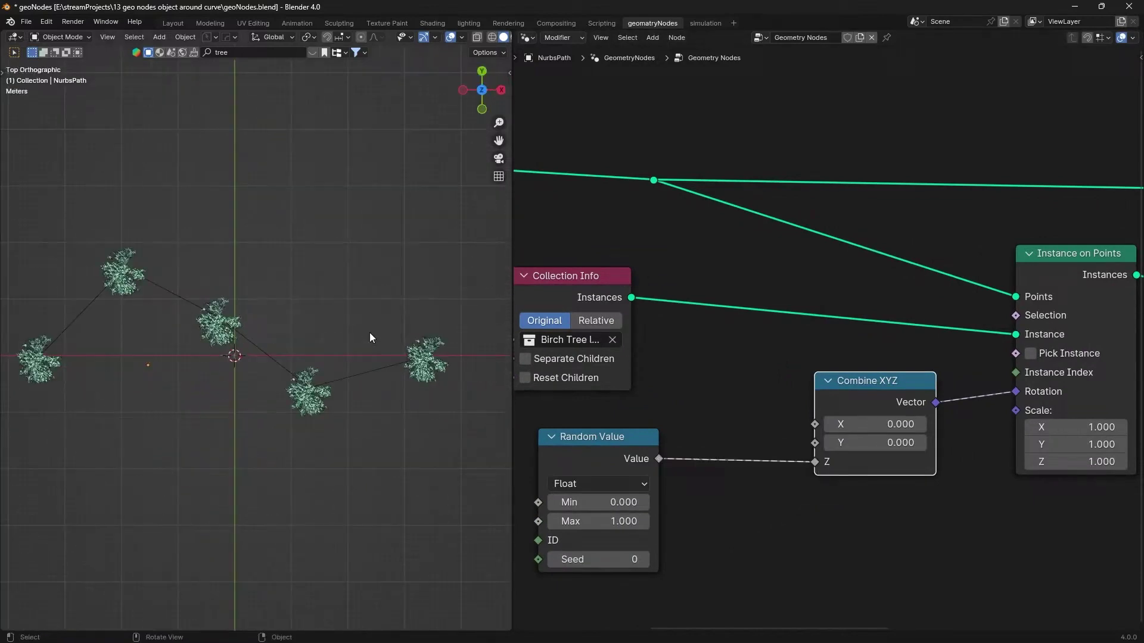
Step: Raise the Random Value node's Max to 19 and inspect the trees' rotations in the enlarged viewport
middle_drag(822, 465, 916, 418)
drag(685, 472, 773, 473)
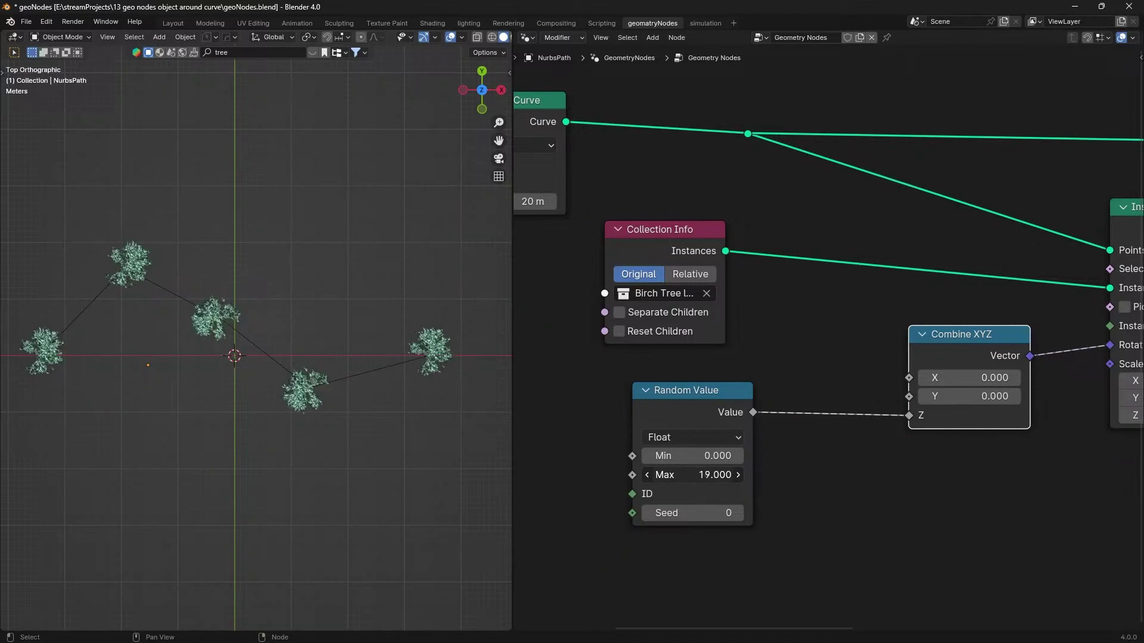
key(ctrl+space)
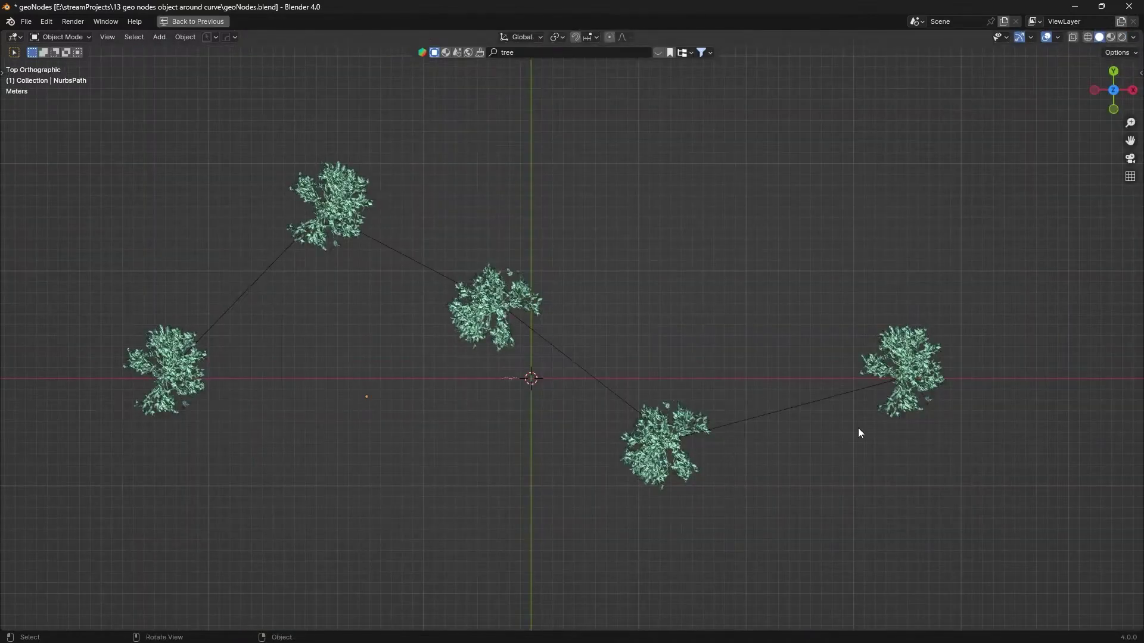
key(ctrl+space)
middle_drag(807, 500, 812, 455)
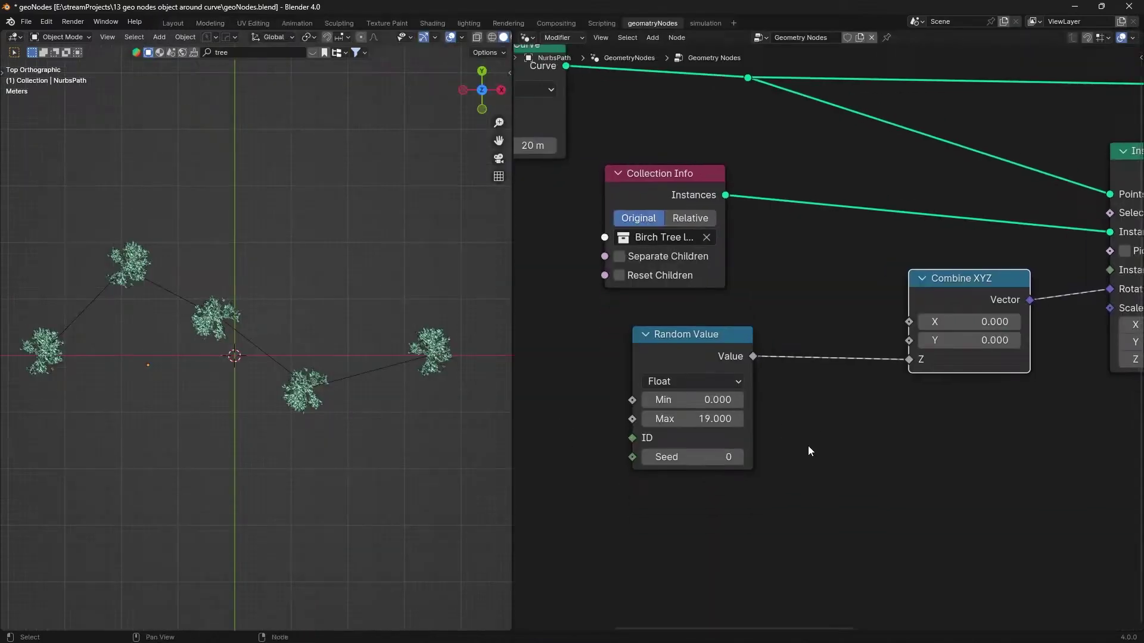
Step: Rearrange the nodes by moving Collection Info upward and Random Value closer to Combine XYZ
scroll(813, 457, down, 4)
middle_drag(842, 490, 826, 463)
drag(685, 271, 685, 216)
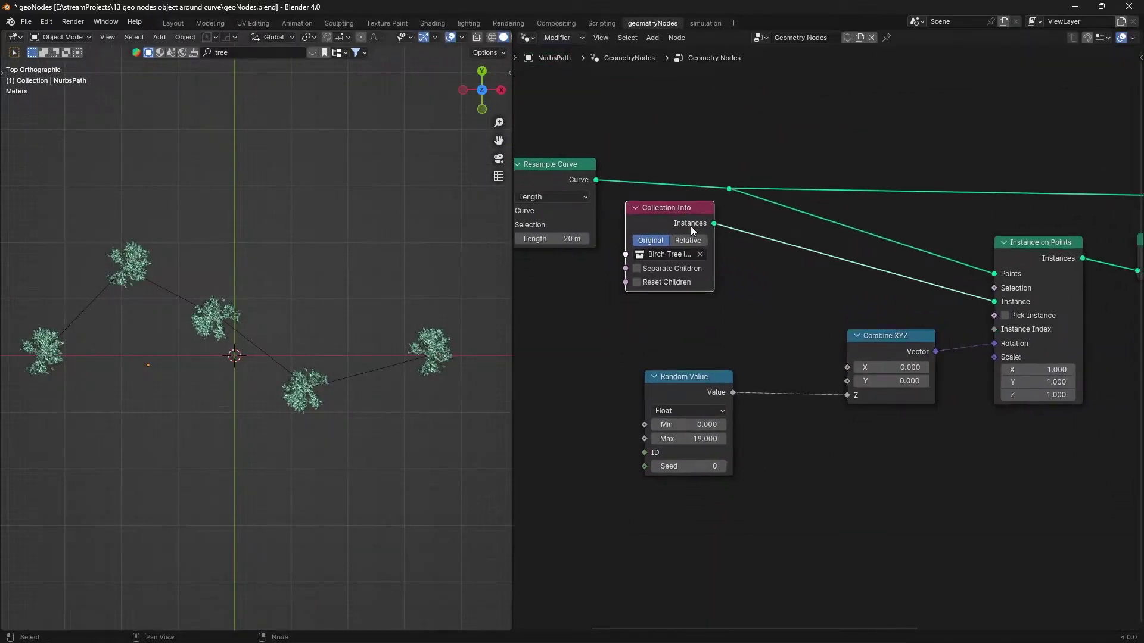
click(706, 381)
drag(706, 379, 757, 324)
scroll(768, 436, up, 6)
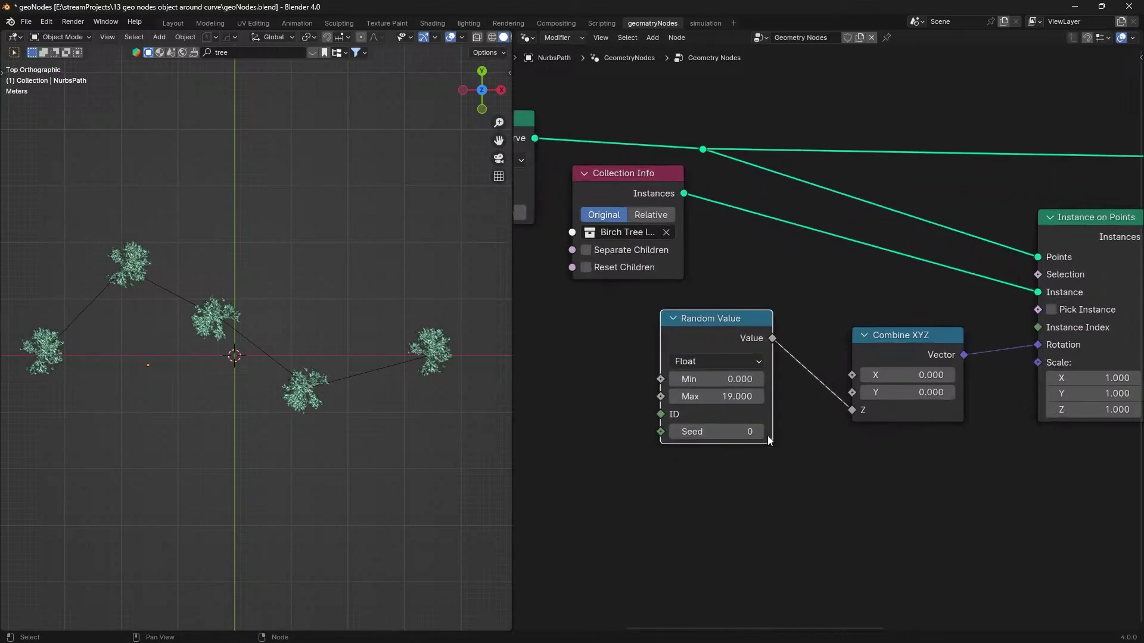
Step: Set the Seed of the Random Value node feeding Combine XYZ to 52
middle_drag(768, 437, 800, 415)
drag(722, 418, 801, 419)
scroll(664, 307, down, 2)
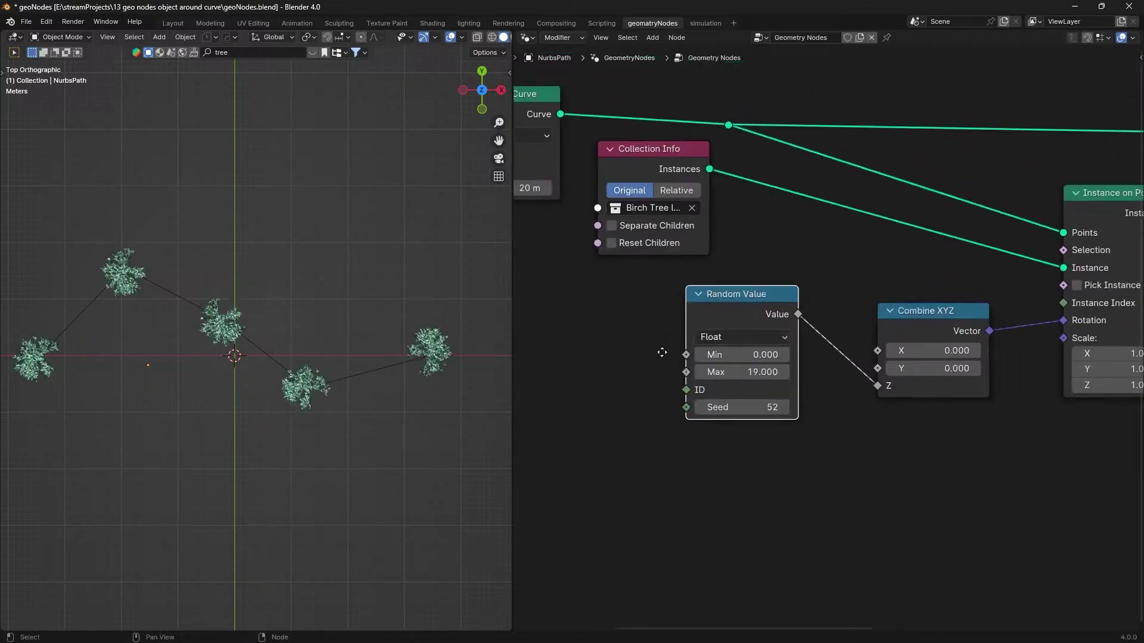
scroll(786, 383, down, 3)
Step: Move Instance on Points and the nodes following it farther away from Combine XYZ and slightly downward
middle_drag(785, 383, 697, 431)
middle_drag(929, 435, 699, 391)
drag(805, 430, 710, 317)
key(g)
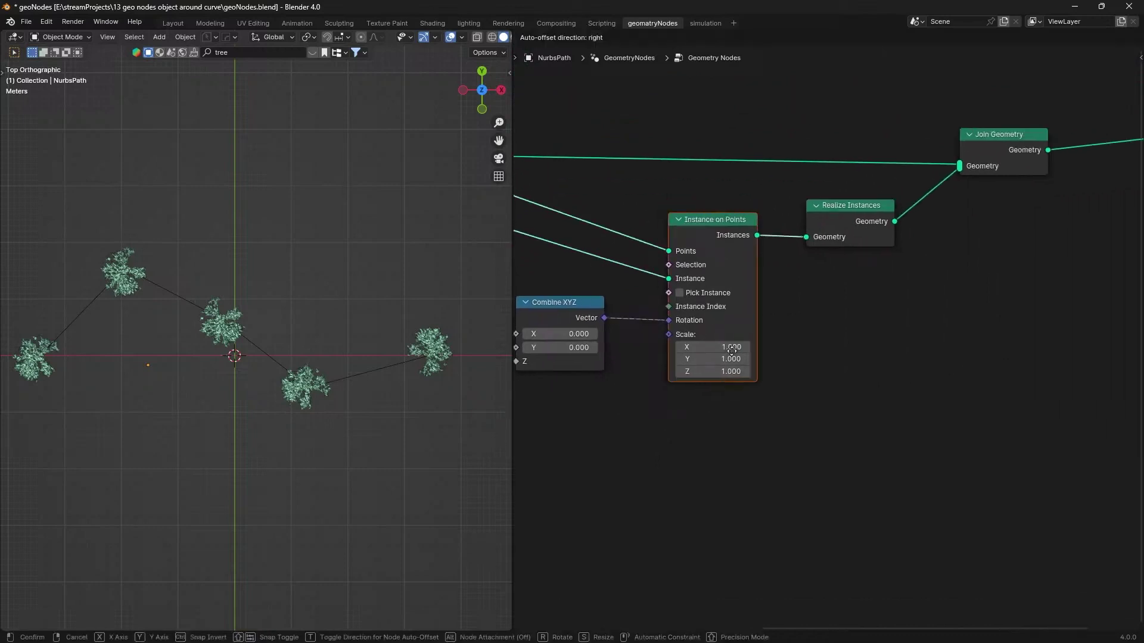
click(763, 420)
drag(869, 219, 954, 286)
drag(984, 143, 1046, 222)
middle_drag(1046, 222, 704, 249)
drag(899, 260, 885, 227)
drag(852, 174, 952, 258)
Step: View the trees in perspective and save the file
middle_drag(695, 382, 1007, 303)
scroll(1006, 303, up, 3)
middle_drag(865, 386, 1072, 362)
scroll(1073, 362, up, 2)
middle_drag(849, 422, 891, 412)
scroll(892, 413, up, 1)
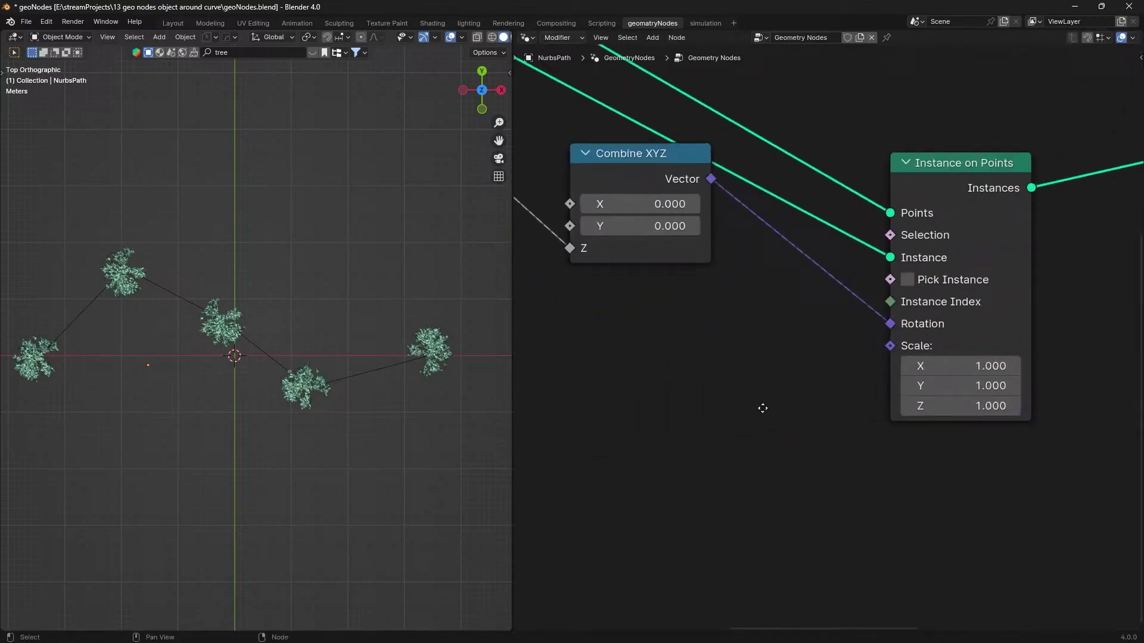
middle_drag(762, 409, 823, 408)
middle_drag(388, 434, 331, 357)
key(ctrl+s)
Step: Duplicate the Random Value node, place the copy below Combine XYZ, and reset its values to defaults
middle_drag(795, 422, 812, 406)
scroll(812, 406, down, 3)
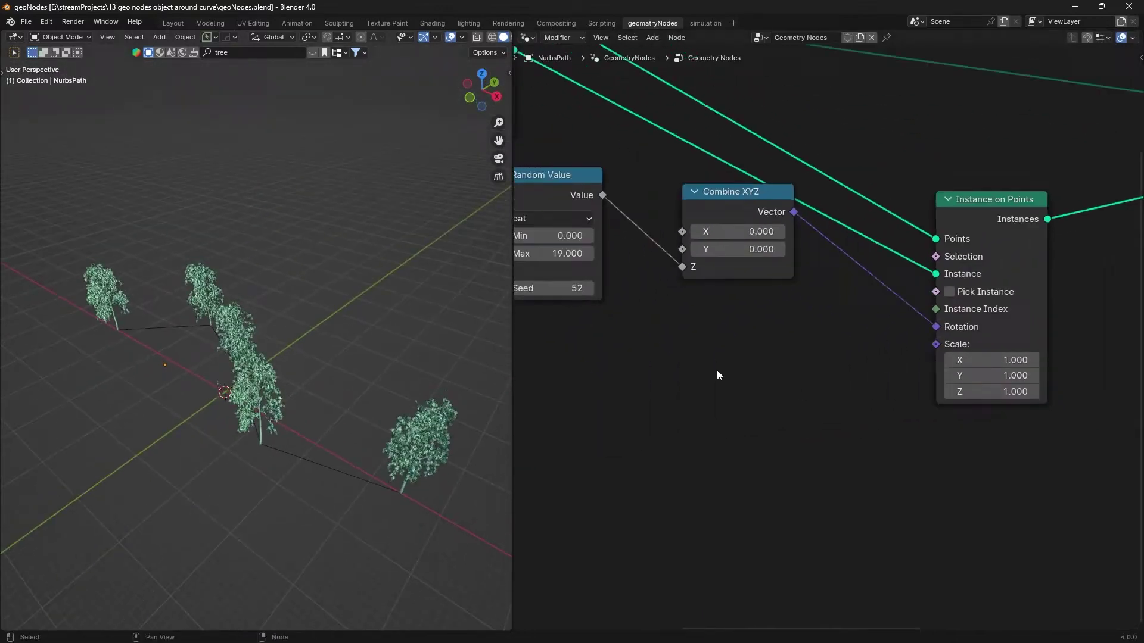
middle_drag(718, 375, 763, 392)
click(630, 218)
key(shift+d)
click(810, 404)
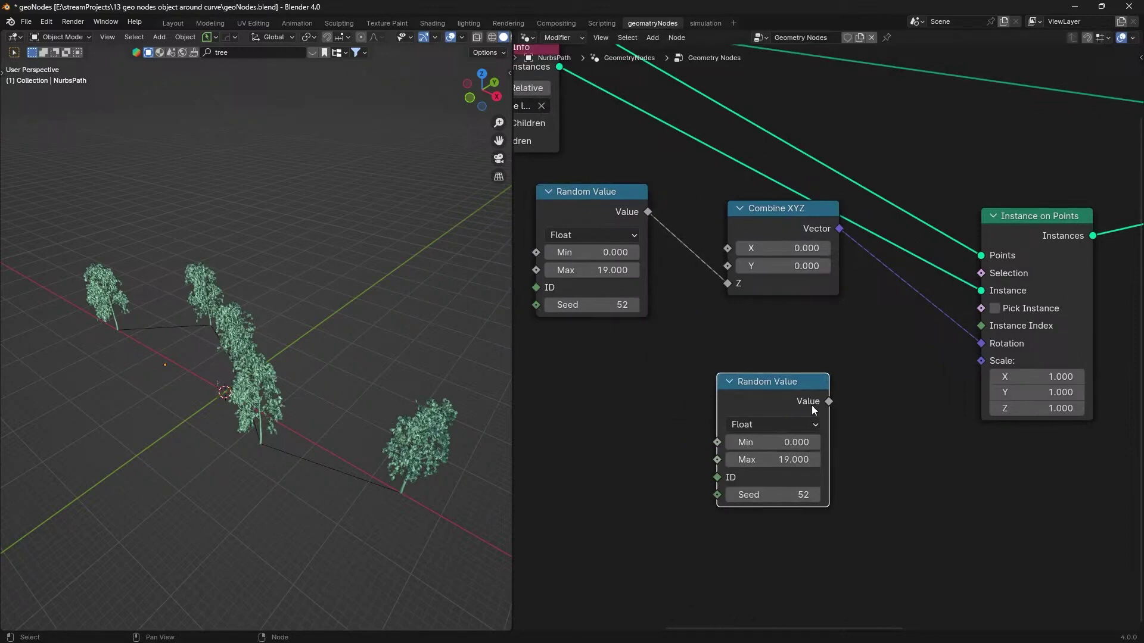
key(BackSpace)
Step: Connect the duplicated Random Value to the Scale input of Instance on Points and inspect the tree sizes
scroll(828, 403, up, 2)
drag(786, 416, 978, 365)
drag(715, 391, 704, 356)
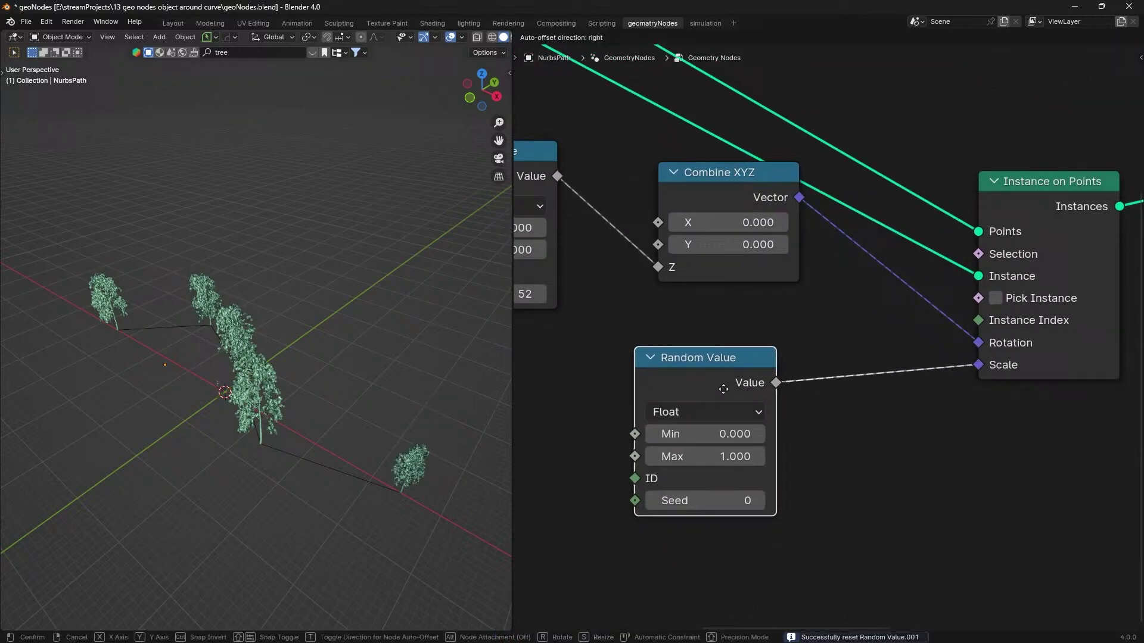
middle_drag(392, 459, 468, 370)
scroll(874, 513, up, 2)
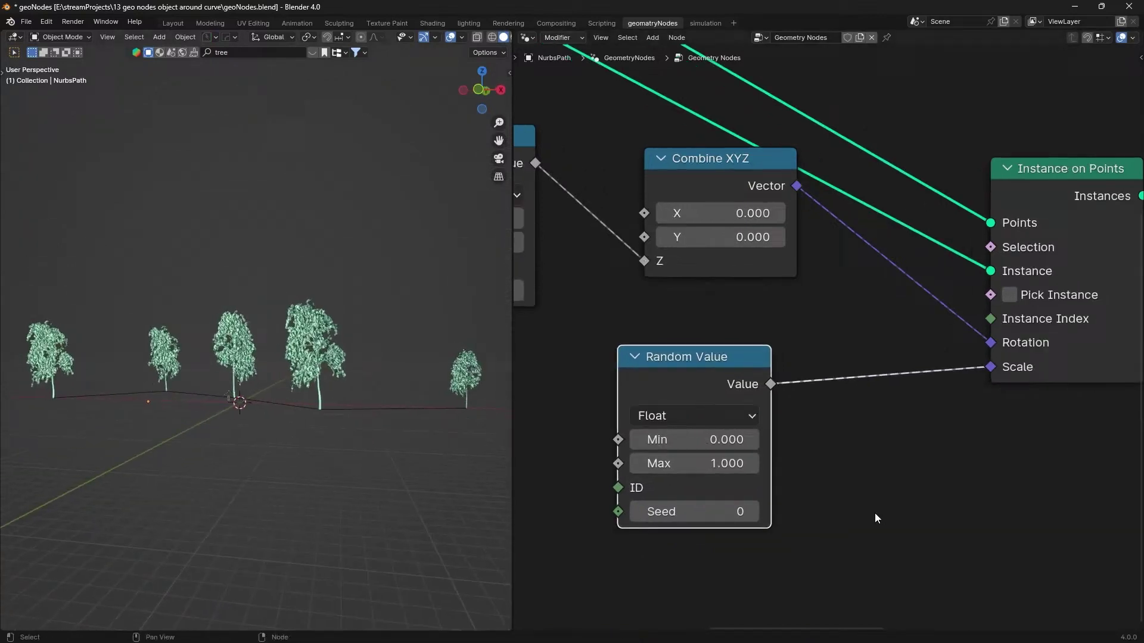
Step: Set the scale Random Value's Min to 0.5 and its Seed to 80
click(708, 441)
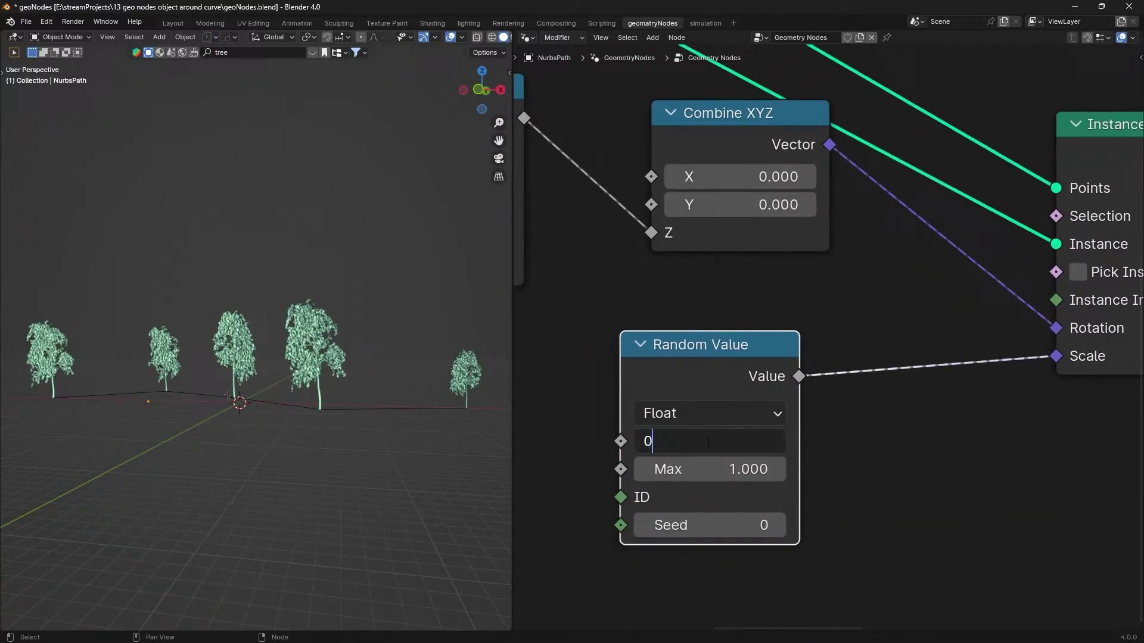
key(Return)
click(712, 441)
key(Return)
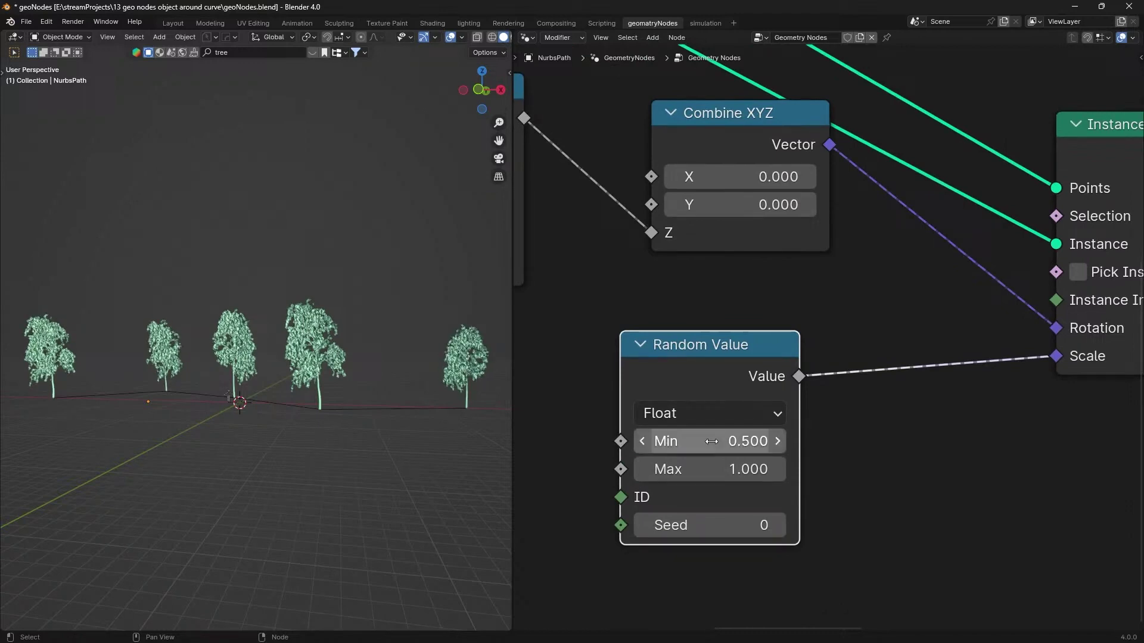
scroll(812, 440, down, 3)
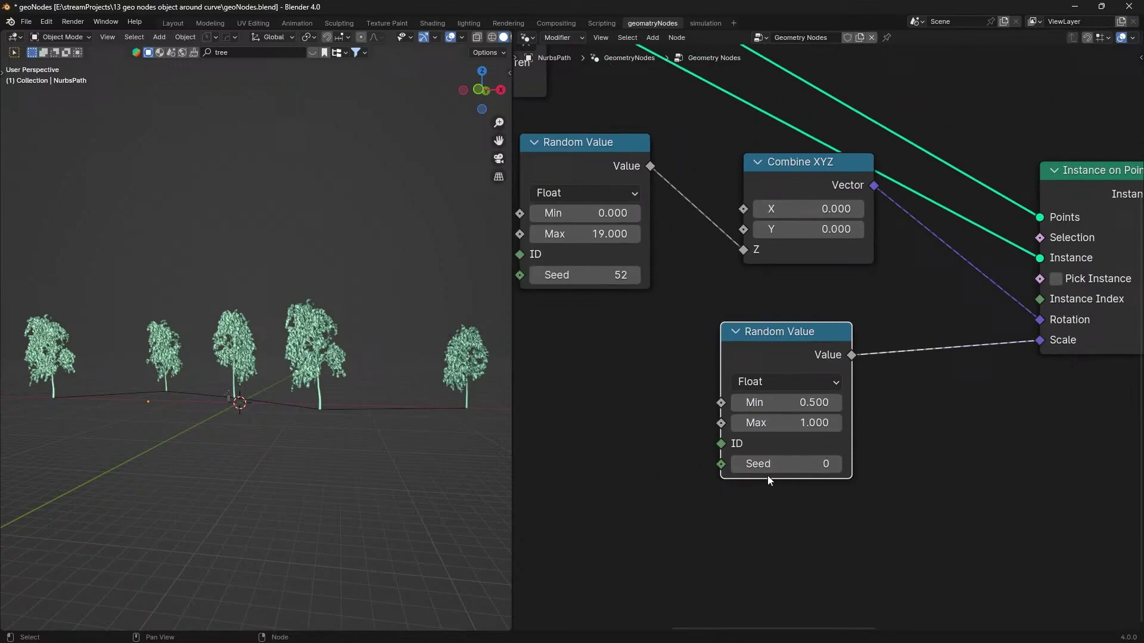
drag(786, 463, 839, 464)
scroll(886, 412, down, 3)
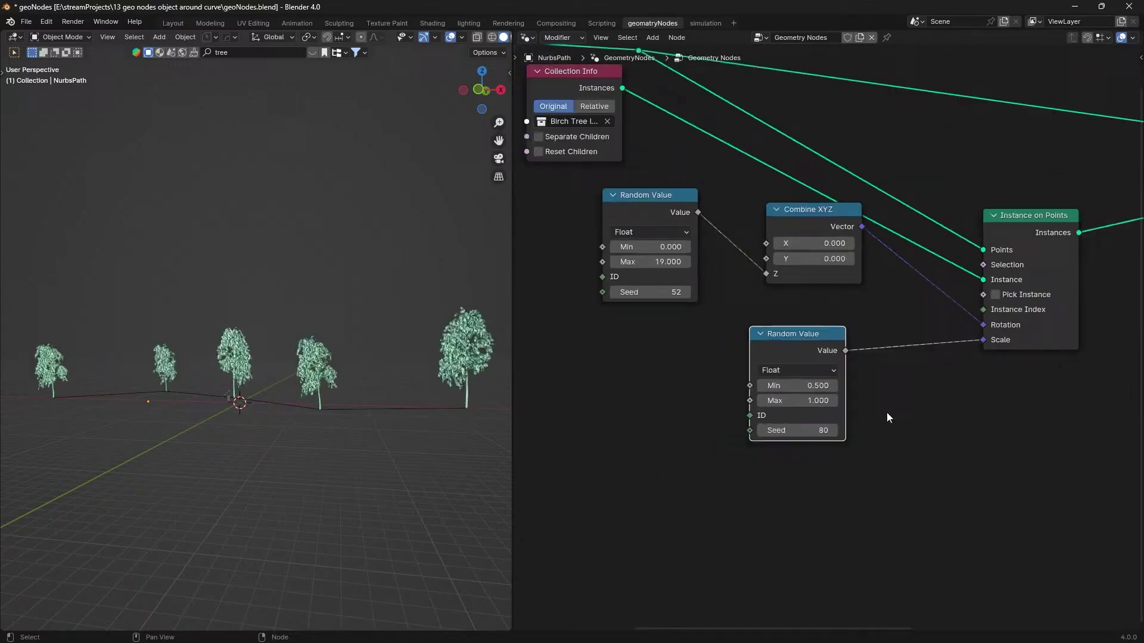
Step: Check the trees in the Layout workspace, return to geomatryNodes, maximize the node editor and move Group Input away from Resample Curve
click(172, 23)
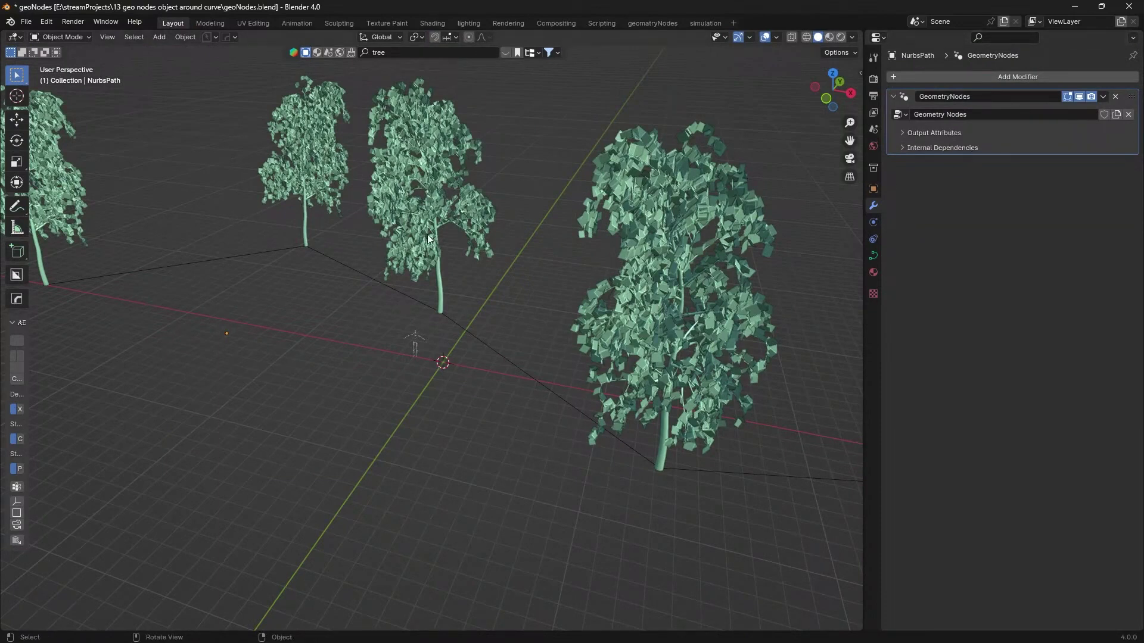
click(653, 23)
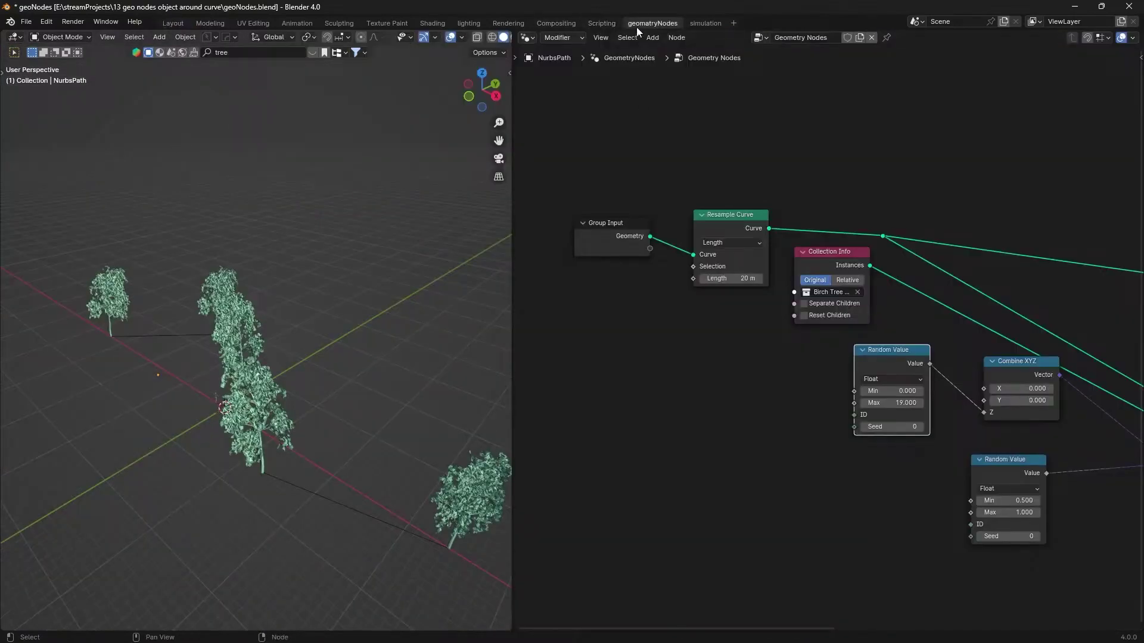
scroll(781, 459, down, 2)
scroll(738, 297, up, 2)
key(ctrl+space)
drag(452, 234, 388, 129)
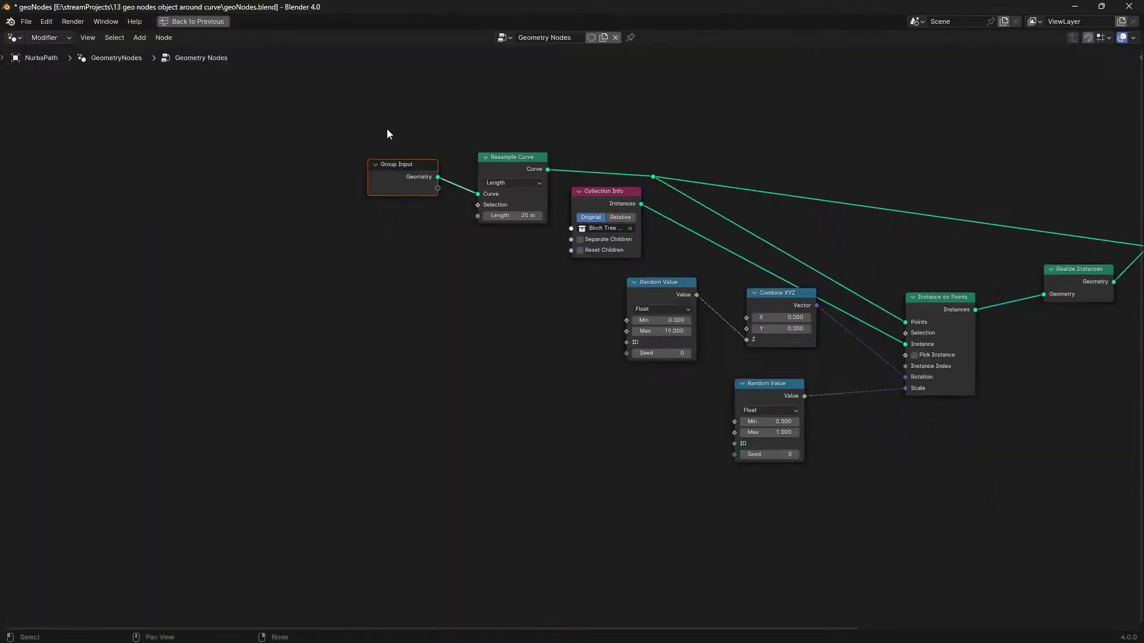
key(g)
click(338, 178)
Step: Place Group Input below Resample Curve and expose Collection Info's Collection socket as a group input
scroll(401, 245, up, 7)
middle_drag(402, 245, 493, 391)
key(g)
click(549, 409)
scroll(625, 389, up, 4)
middle_drag(626, 389, 579, 397)
drag(719, 300, 583, 335)
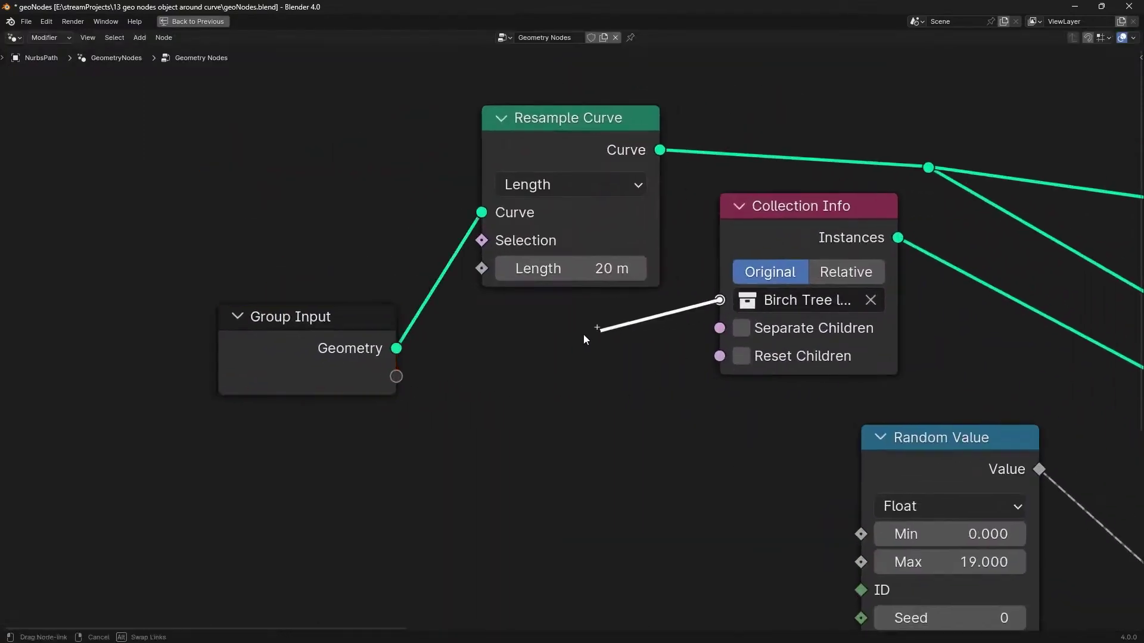
Step: Reposition Group Input and expose Resample Curve's Length as a group input
drag(426, 368, 347, 324)
scroll(466, 430, down, 2)
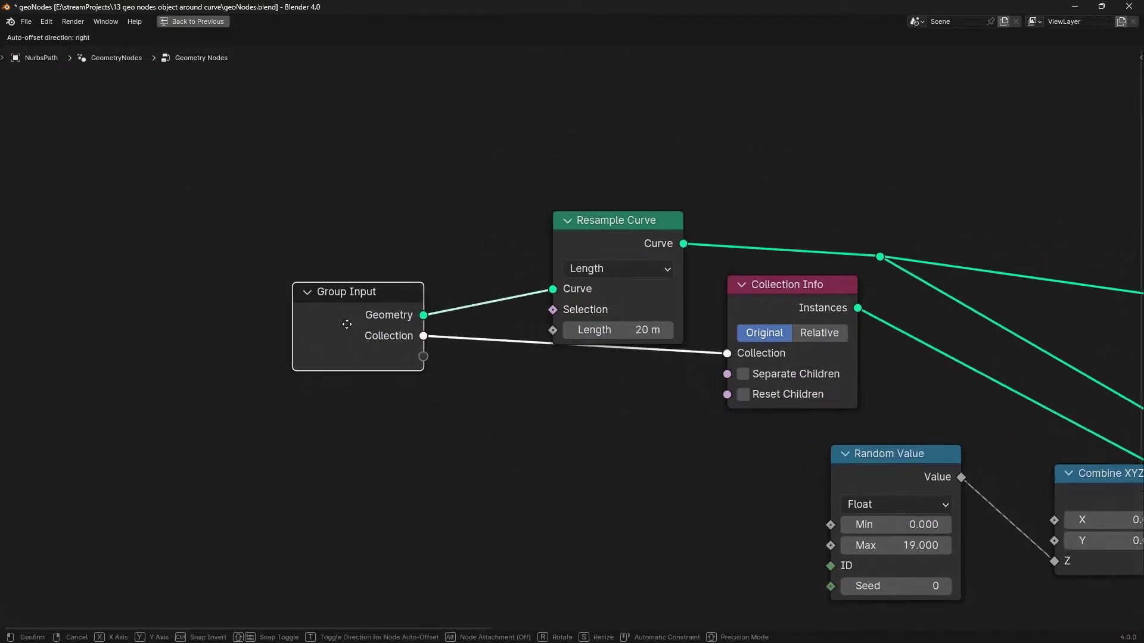
click(347, 324)
scroll(531, 398, up, 2)
middle_drag(531, 397, 552, 413)
drag(565, 341, 335, 262)
Step: Move Group Input beside the rotation Random Value and expose that node's Seed, Min and Max as group inputs
scroll(427, 430, down, 2)
key(g)
click(554, 474)
scroll(798, 520, up, 6)
middle_drag(799, 524, 635, 317)
key(g)
click(668, 311)
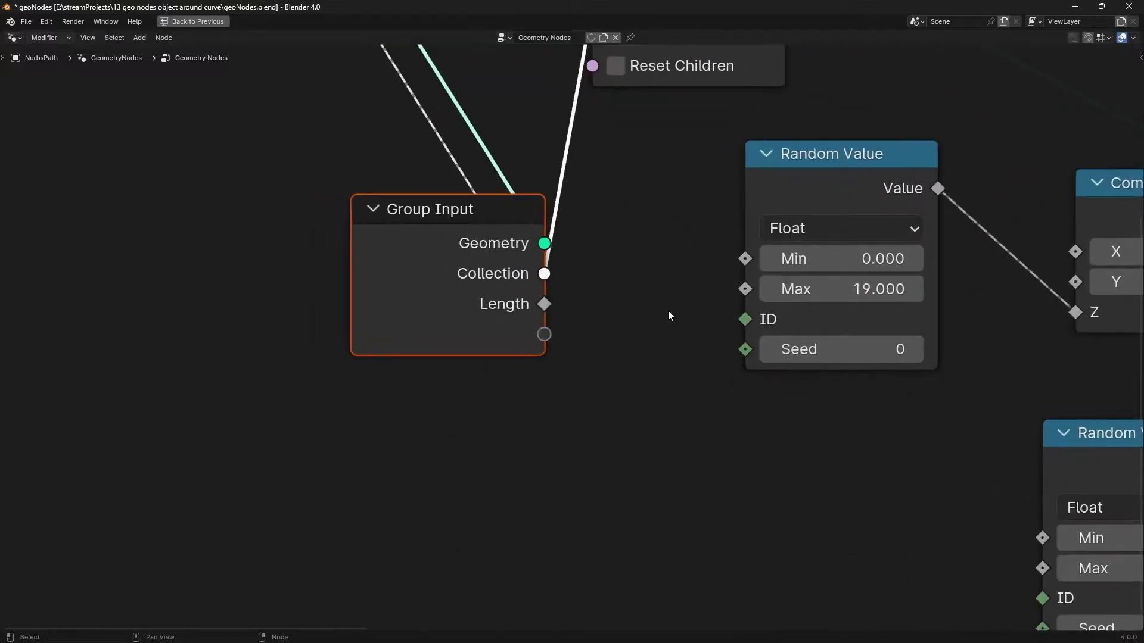
drag(745, 356, 544, 335)
scroll(475, 219, down, 2)
drag(464, 212, 357, 288)
Step: Move Group Input beside the scale Random Value and expose that node's Seed, Min and Max as group inputs
drag(298, 251, 502, 381)
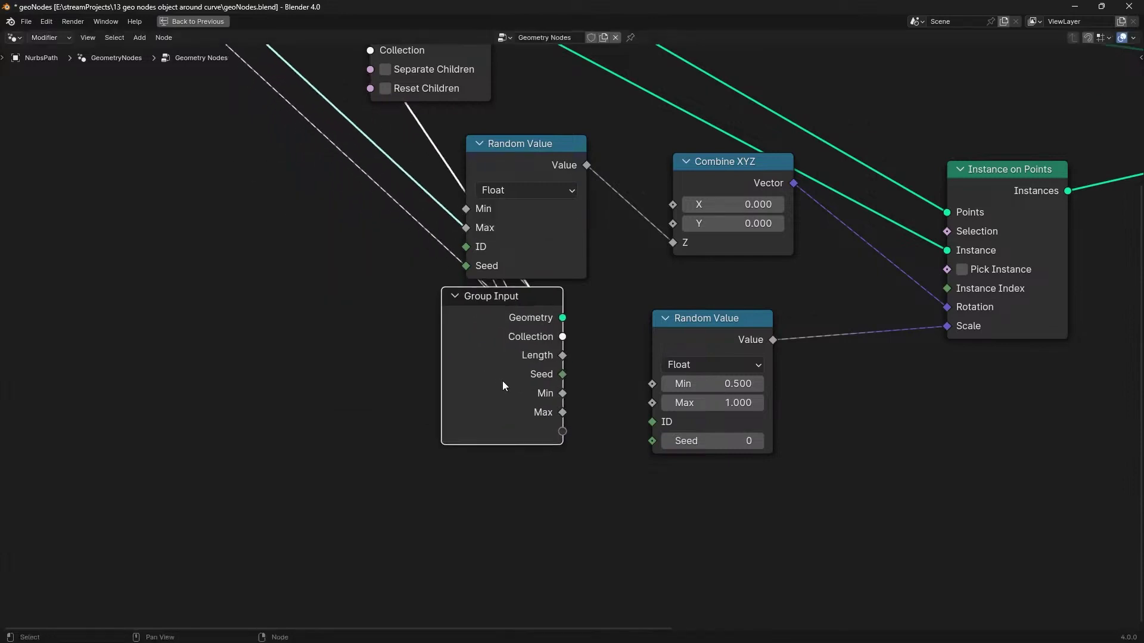
scroll(691, 417, up, 3)
drag(672, 439, 539, 422)
drag(672, 352, 539, 451)
drag(672, 380, 539, 479)
Step: Move Group Input back to the start of the node tree, level with Resample Curve
scroll(603, 459, down, 3)
middle_drag(631, 411, 633, 469)
drag(559, 455, 261, 330)
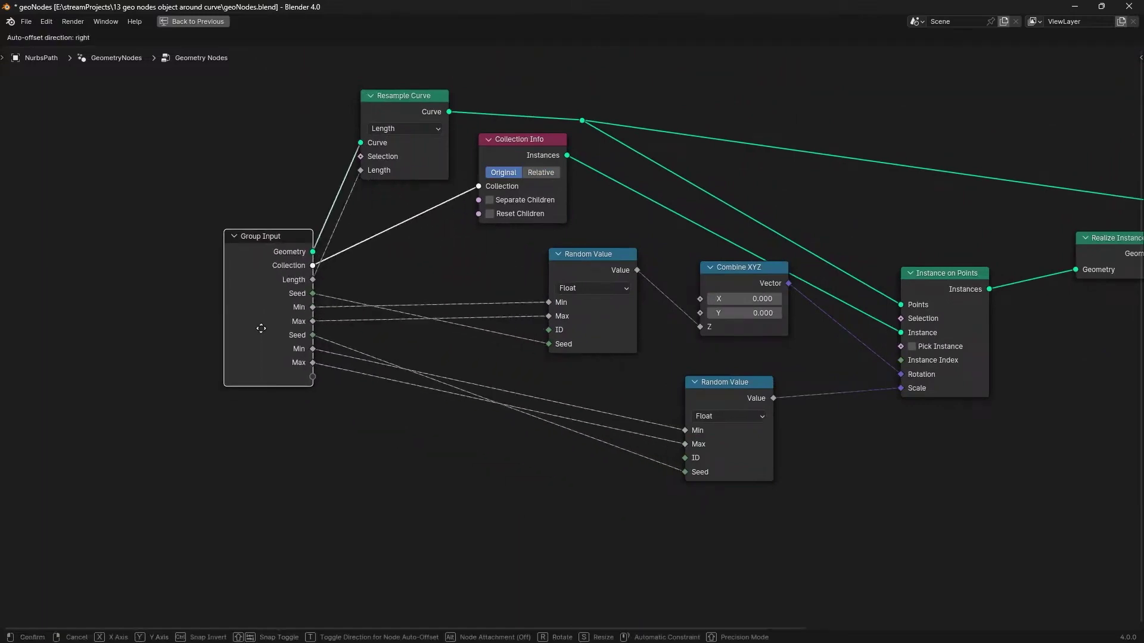
scroll(670, 358, down, 5)
middle_drag(775, 358, 734, 441)
scroll(734, 441, up, 2)
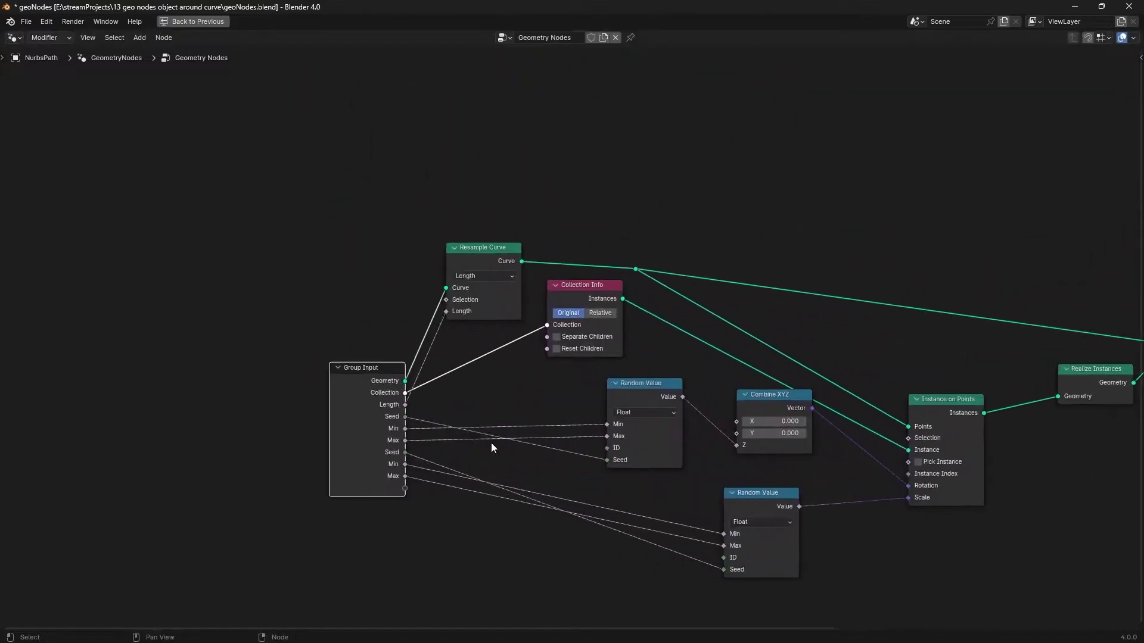
drag(380, 452, 320, 324)
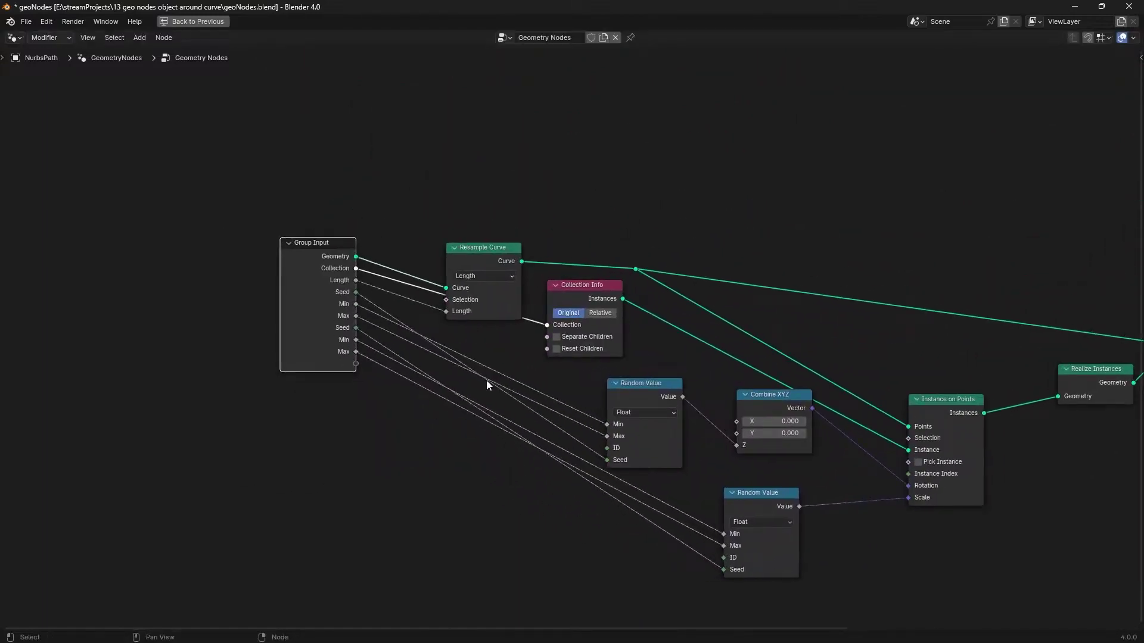
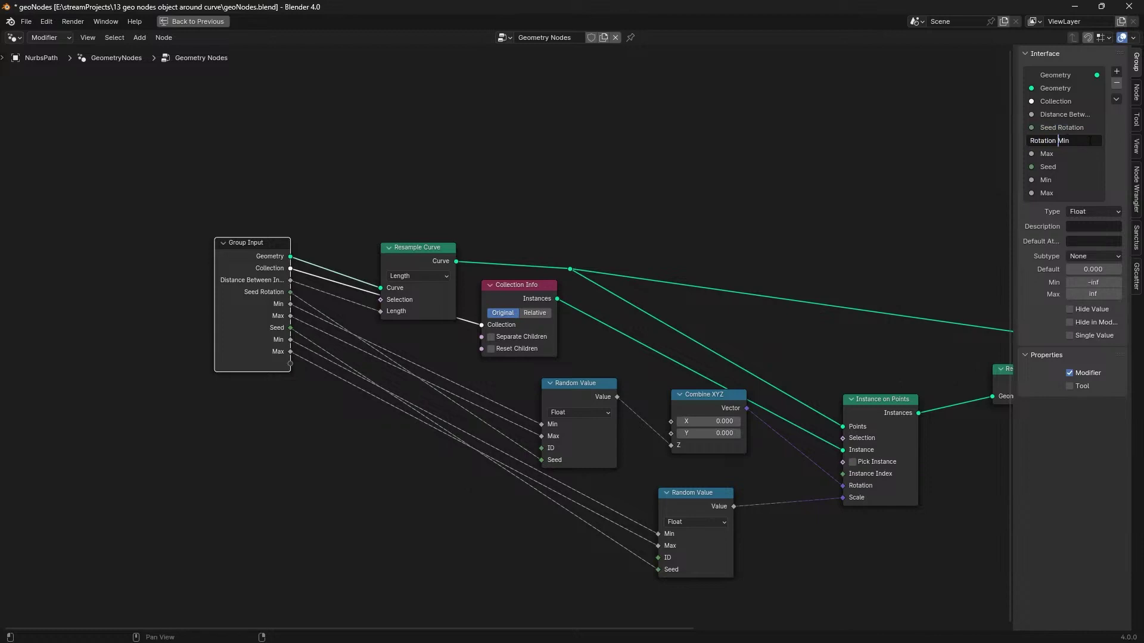
Step: Rename the rotation's Max group input to Rotation Max and the second Seed input to Seed Scale
double_click(1053, 153)
key(Home)
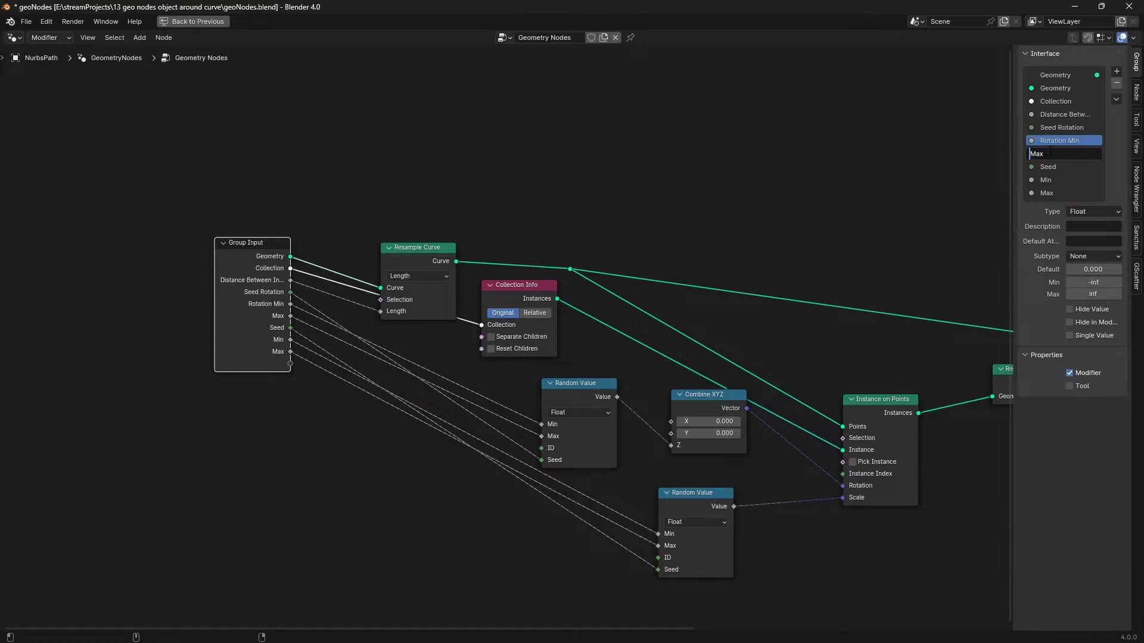
text(Rotation)
key(Return)
double_click(1065, 167)
key(End)
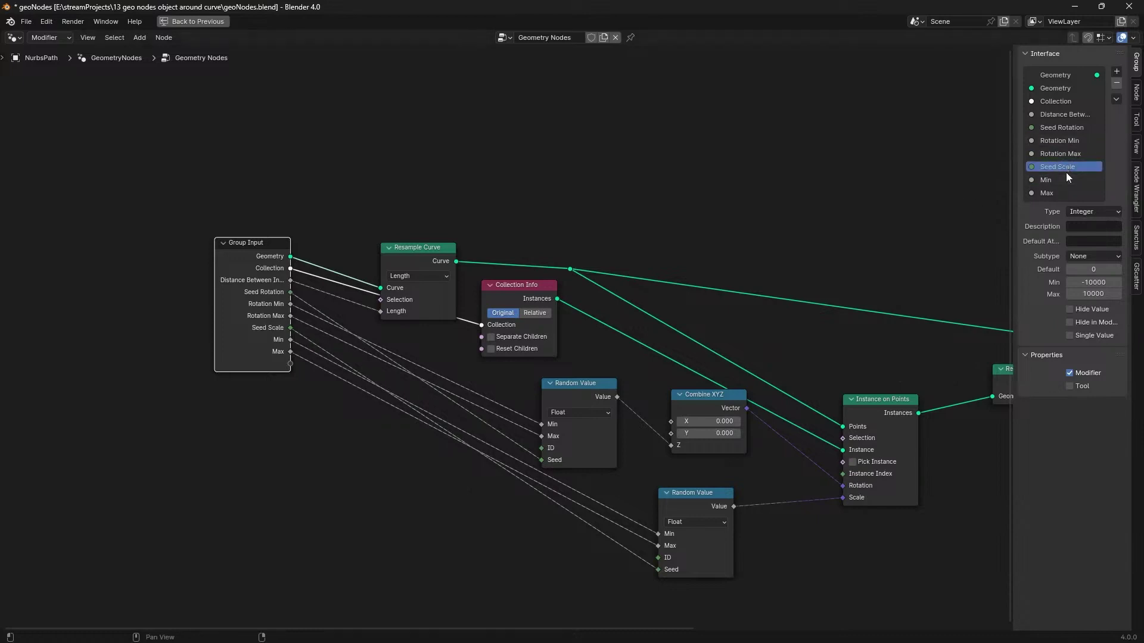
Step: Rename the remaining Min and Max group inputs to Scale Min and Scale Max
double_click(1048, 180)
key(Home)
text(Scale)
double_click(1053, 192)
key(Home)
text(Sc)
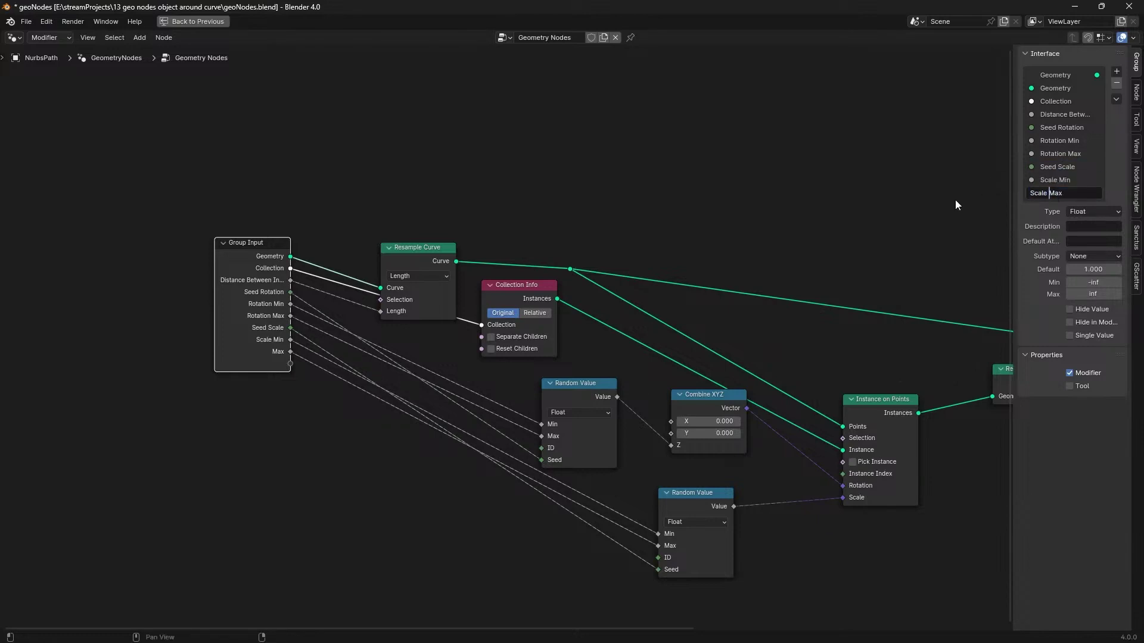
key(Return)
Step: In the Layout workspace, set Distance Between Instances to 8.11 m, Seed Rotation 92, Rotation Min 2.107, Seed Scale 56 and Scale Min 0.828
key(ctrl+space)
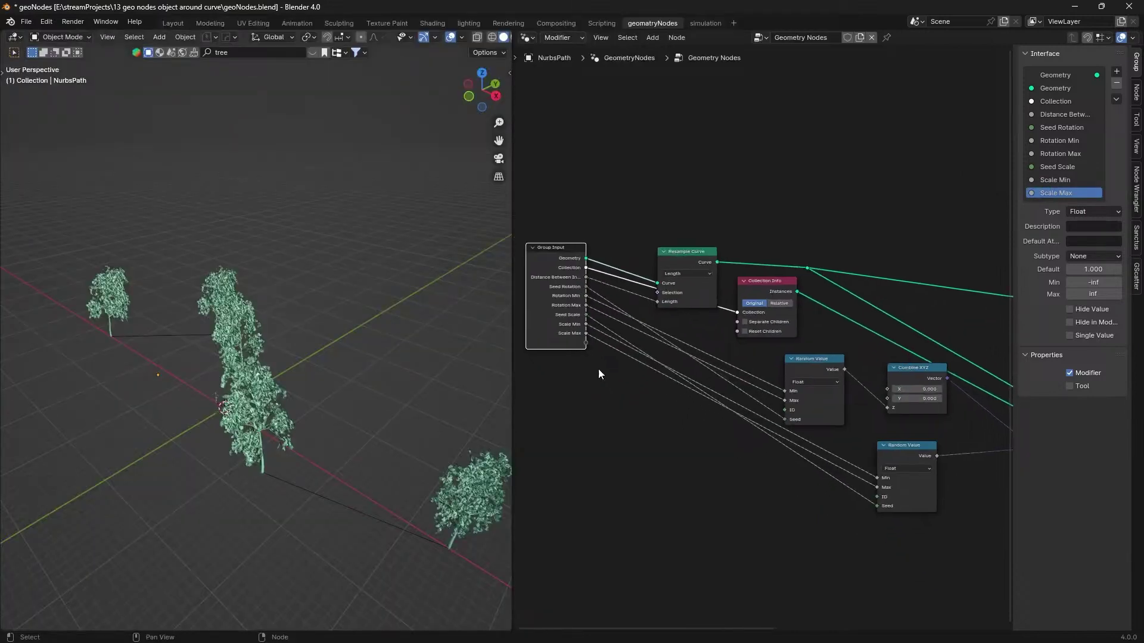
click(183, 23)
scroll(710, 266, down, 5)
middle_drag(548, 357, 498, 381)
scroll(499, 381, up, 5)
scroll(498, 381, down, 5)
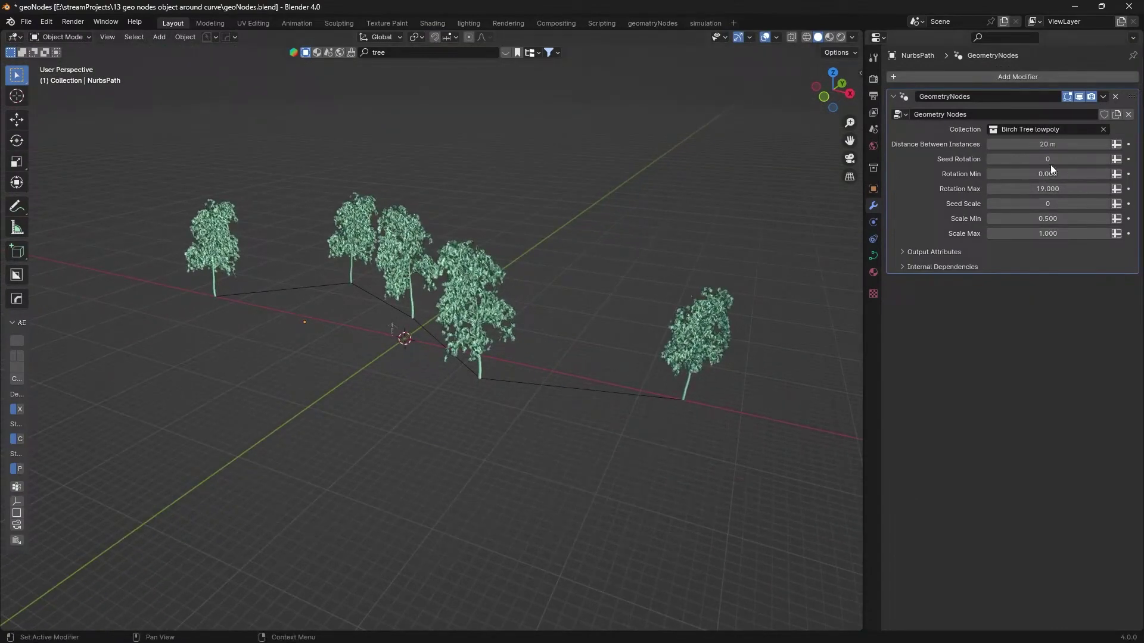
drag(1047, 144, 1047, 219)
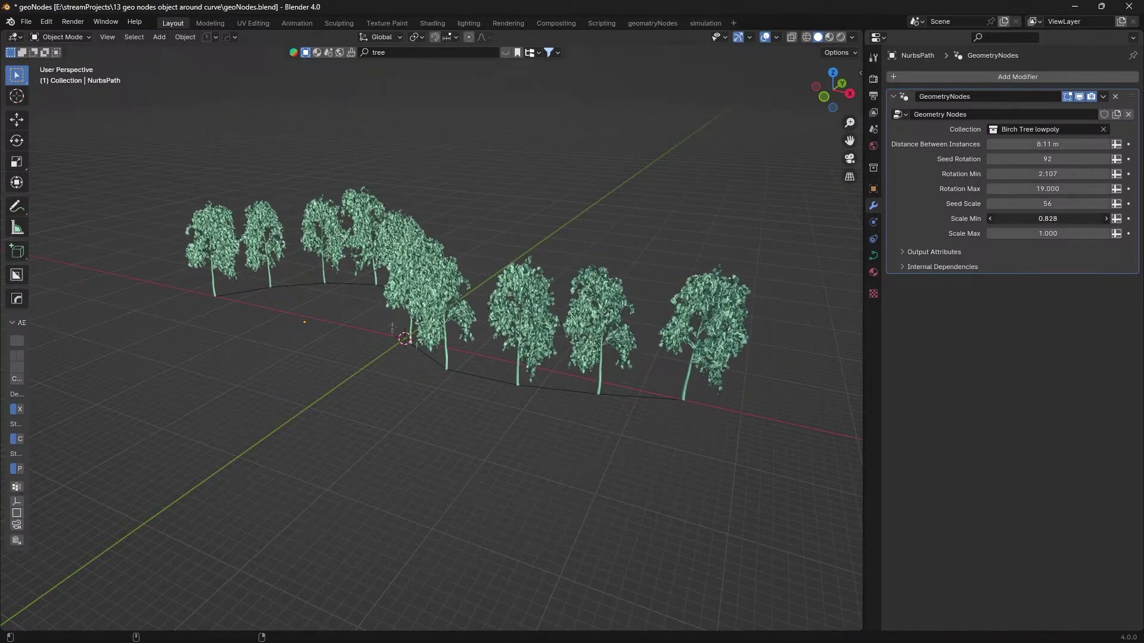
Step: Clear the Birch Tree lowpoly collection from the modifier and add a mesh cube to the scene
click(1103, 129)
scroll(373, 383, up, 2)
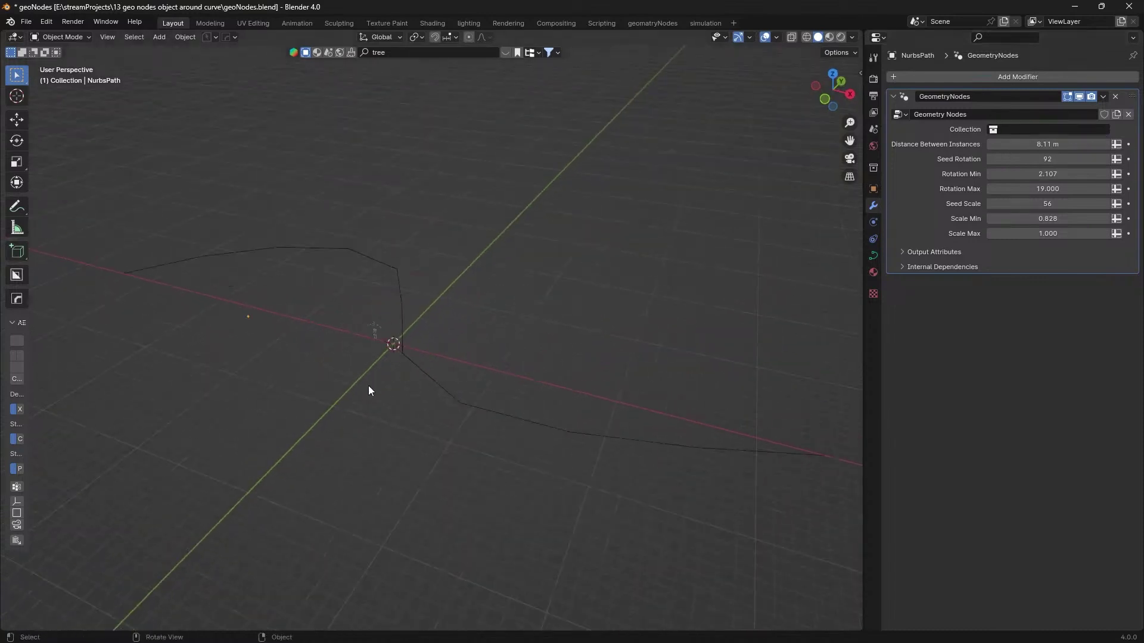
key(F3)
text(cube)
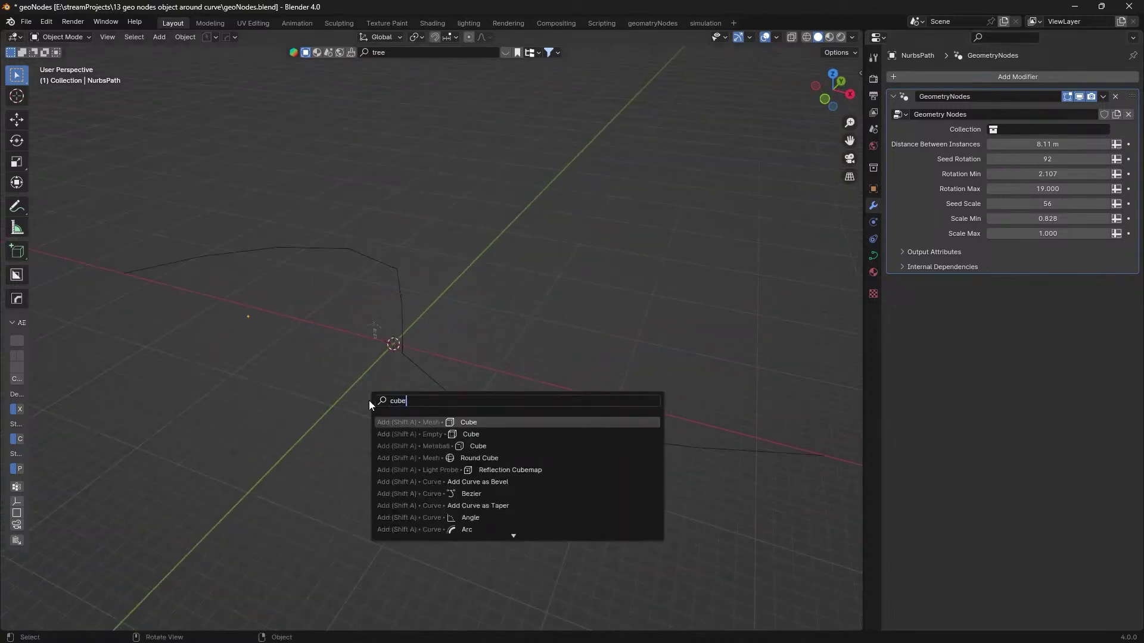
key(Return)
Step: Move the cube's origin to its bottom face, working in Edit Mode with a wireframe front view
key(KP_1)
key(Tab)
click(294, 373)
scroll(307, 391, up, 9)
shift+middle_drag(307, 391, 473, 322)
key(z)
click(417, 393)
drag(553, 338, 359, 454)
key(shift+s)
click(509, 462)
key(Tab)
Step: Apply the cube's object transform and return to a solid-shaded perspective view
key(ctrl+a)
click(479, 383)
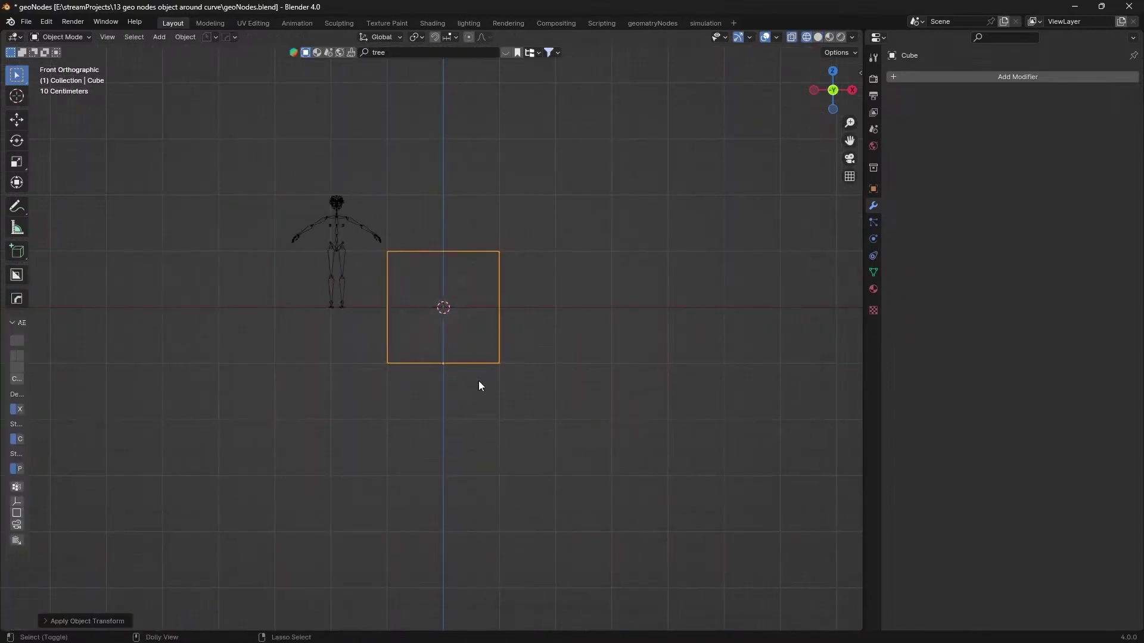
mouse_move(480, 386)
middle_down()
mouse_move(582, 413)
mouse_move(546, 413)
middle_up()
key(shift+z)
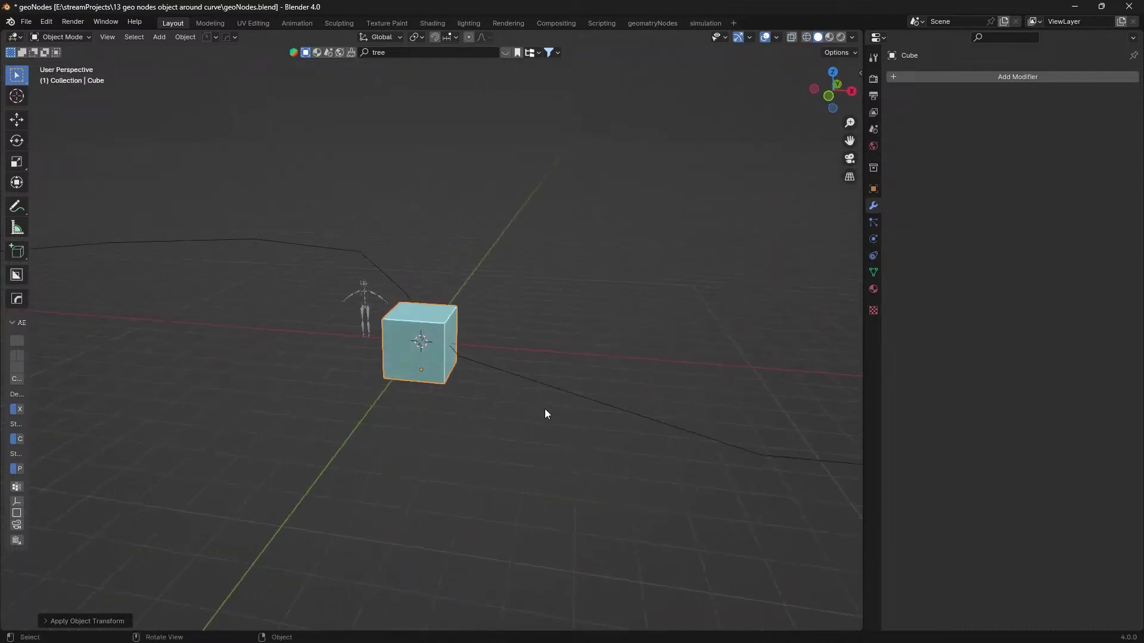
Step: Move the cube into a new collection named cube and hide the object
key(m)
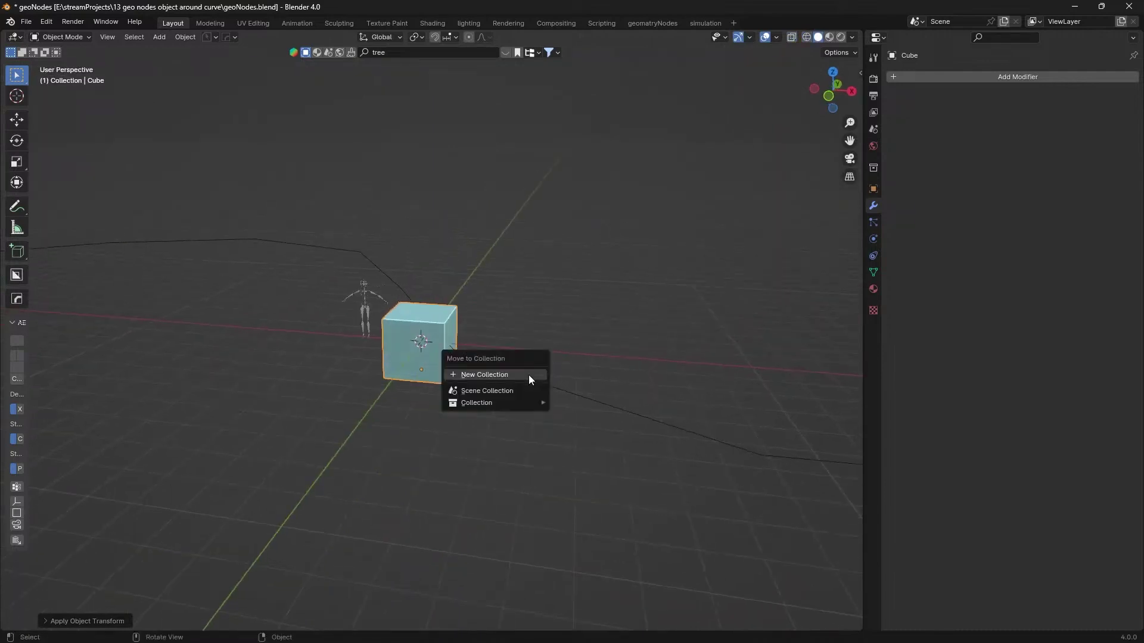
click(528, 374)
text(cube)
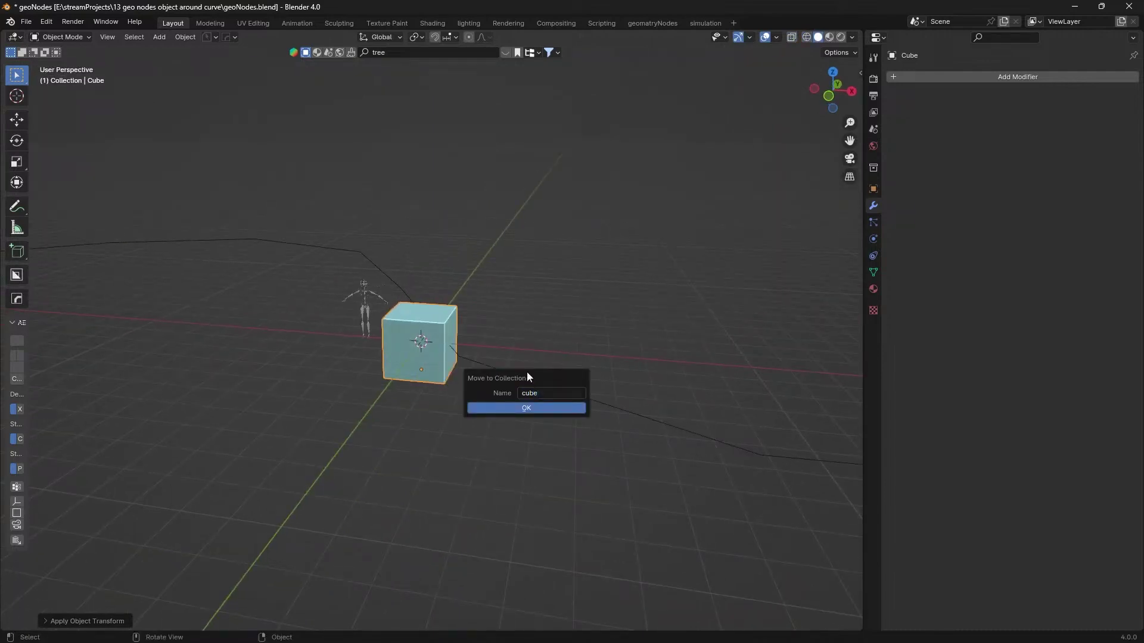
key(Return)
key(h)
middle_drag(526, 371, 573, 350)
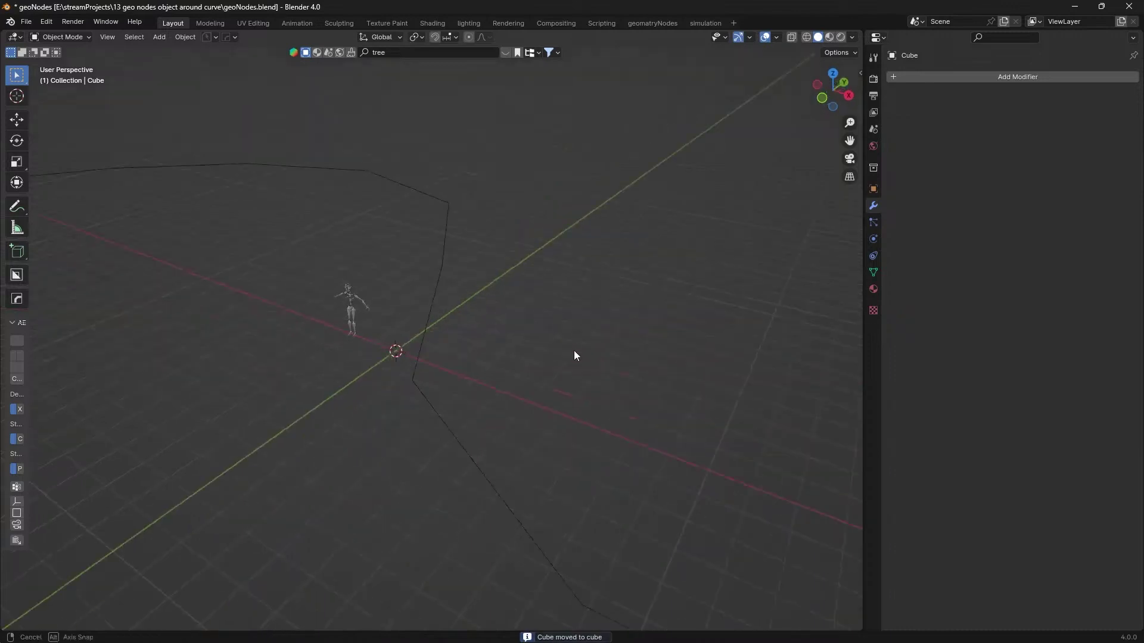
Step: Assign the cube collection to the path's modifier, with Distance Between Instances 4.19 m, Seed Rotation 51 and Scale Max 0.880
click(438, 285)
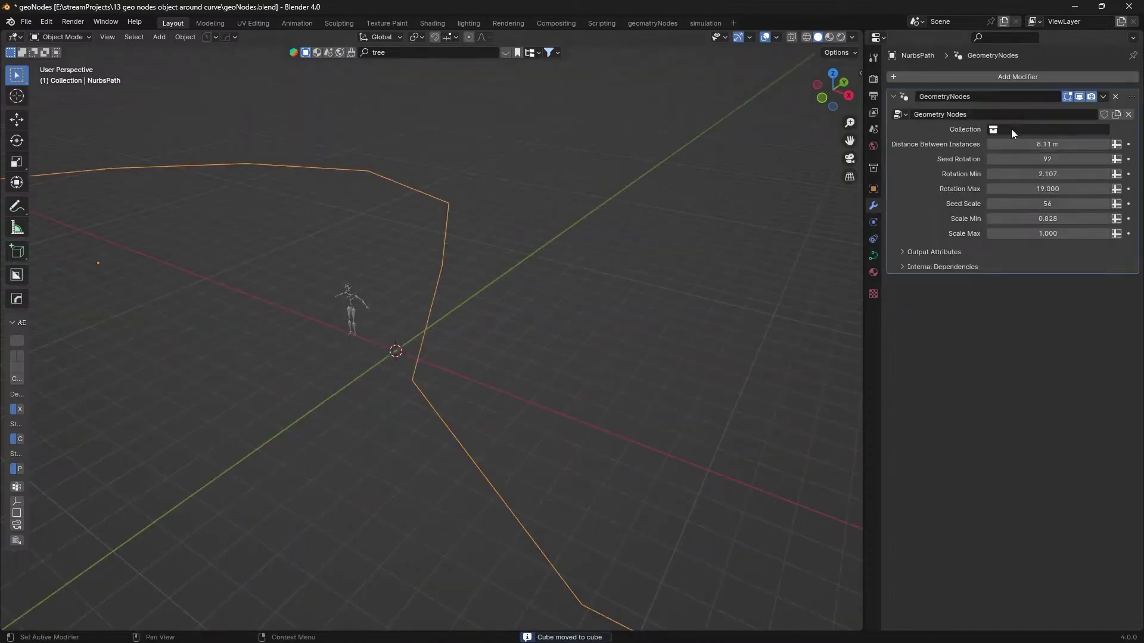
click(1030, 129)
click(1020, 172)
middle_drag(513, 291, 771, 294)
drag(1059, 145, 1013, 159)
mouse_move(1070, 234)
mouse_down()
mouse_move(1115, 234)
mouse_move(1054, 234)
mouse_up()
Step: Open the path in Edit Mode from a top orthographic view
key(grave)
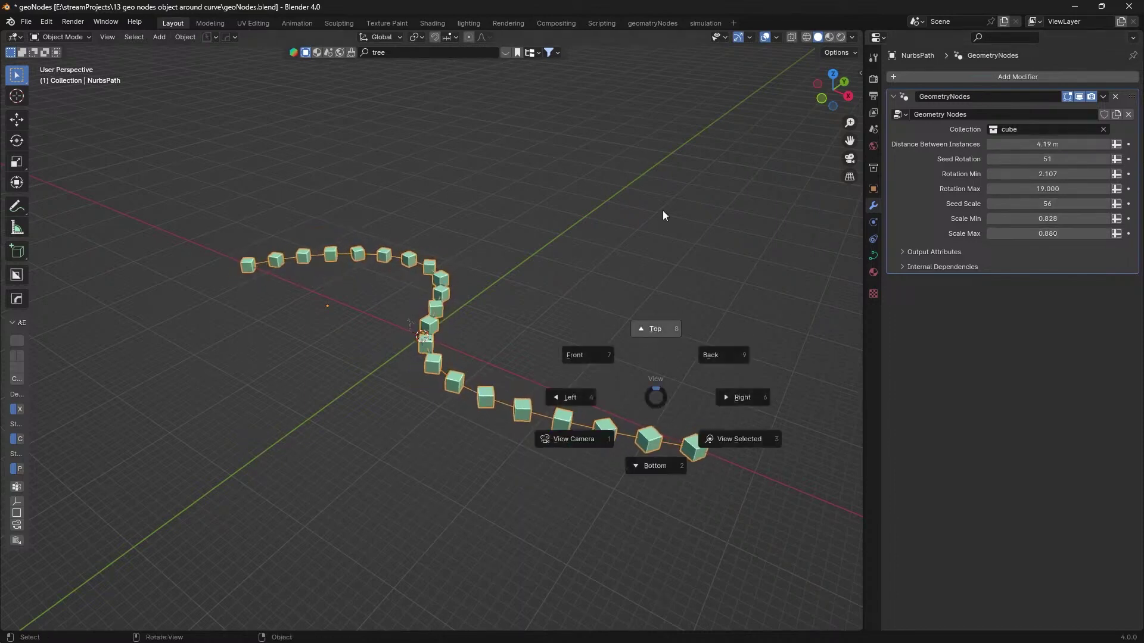
click(662, 210)
key(Tab)
scroll(548, 306, down, 3)
click(17, 206)
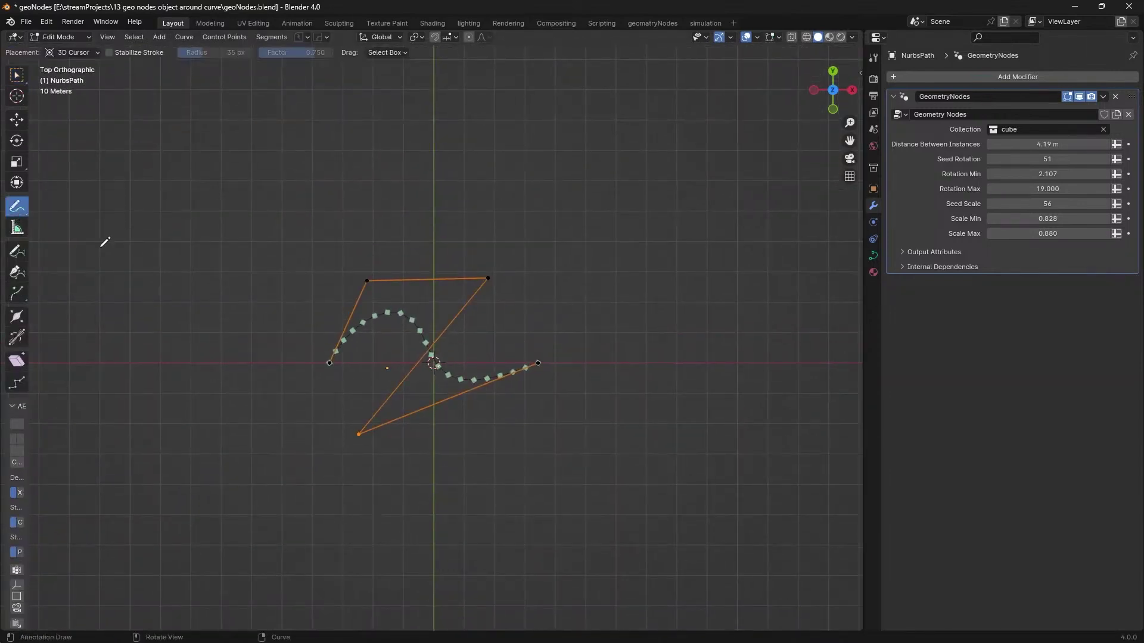
mouse_move(215, 453)
mouse_down()
mouse_move(157, 206)
mouse_move(621, 87)
mouse_move(737, 411)
mouse_up()
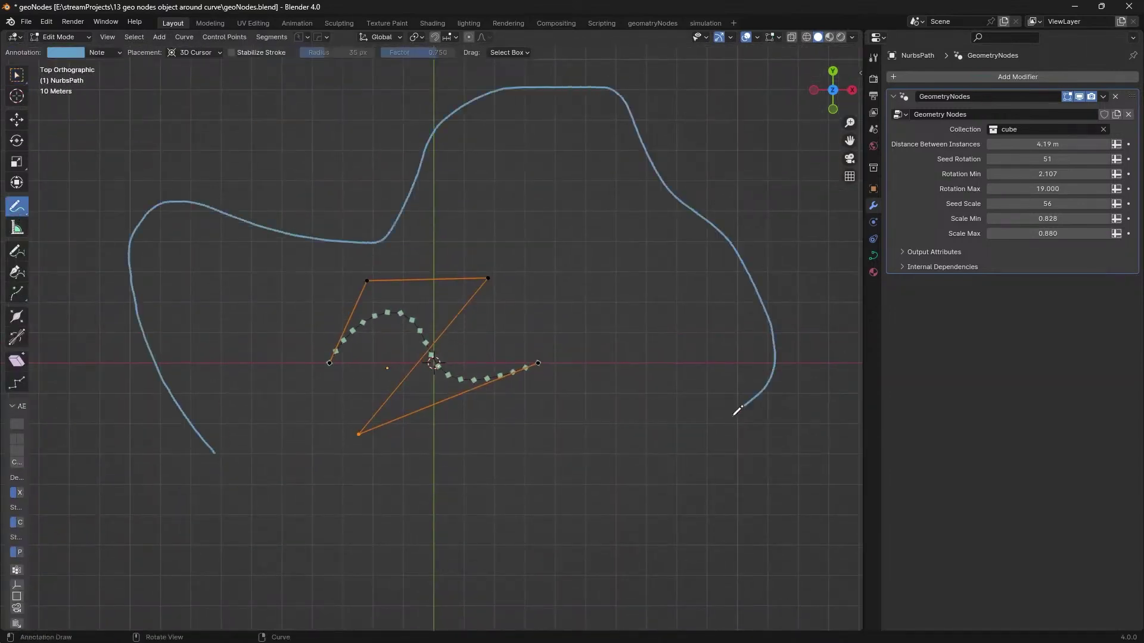
key(ctrl+z)
Step: Draw two freehand Bezier curves in the path object, one wide arc from the top view and one looping curve in perspective
click(17, 251)
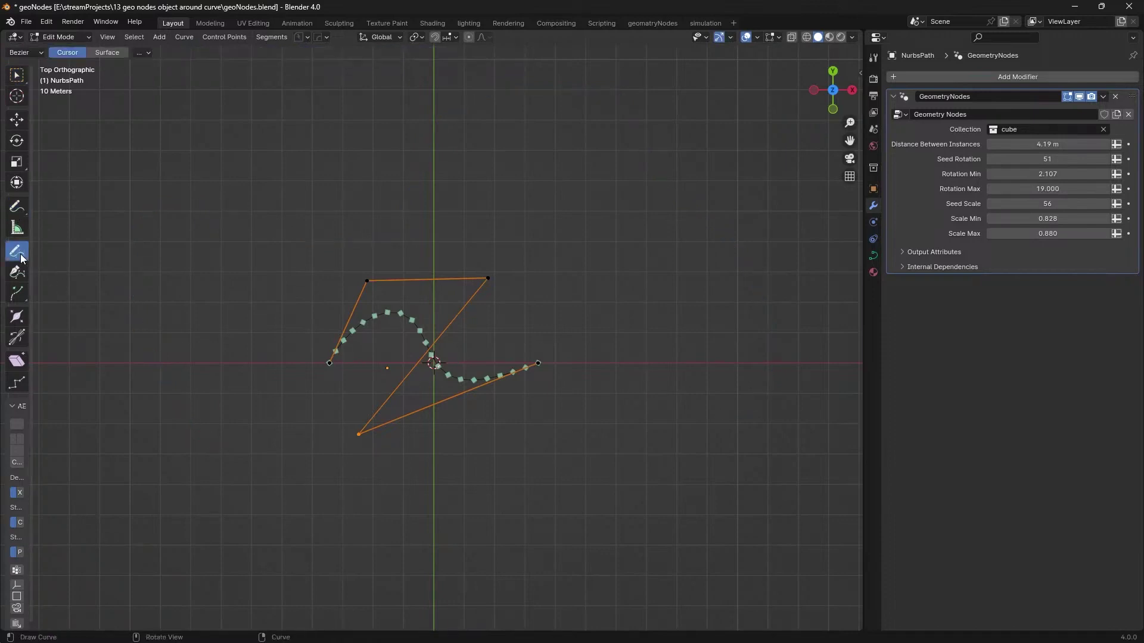
mouse_move(193, 400)
mouse_down()
mouse_move(220, 184)
mouse_move(623, 244)
mouse_move(744, 408)
mouse_up()
mouse_move(744, 407)
middle_down()
mouse_move(633, 490)
mouse_move(490, 451)
middle_up()
mouse_move(315, 504)
mouse_down()
mouse_move(515, 470)
mouse_move(698, 347)
mouse_move(515, 137)
mouse_up()
mouse_move(580, 367)
middle_down()
mouse_move(588, 378)
mouse_move(530, 331)
mouse_move(489, 328)
mouse_move(546, 349)
middle_up()
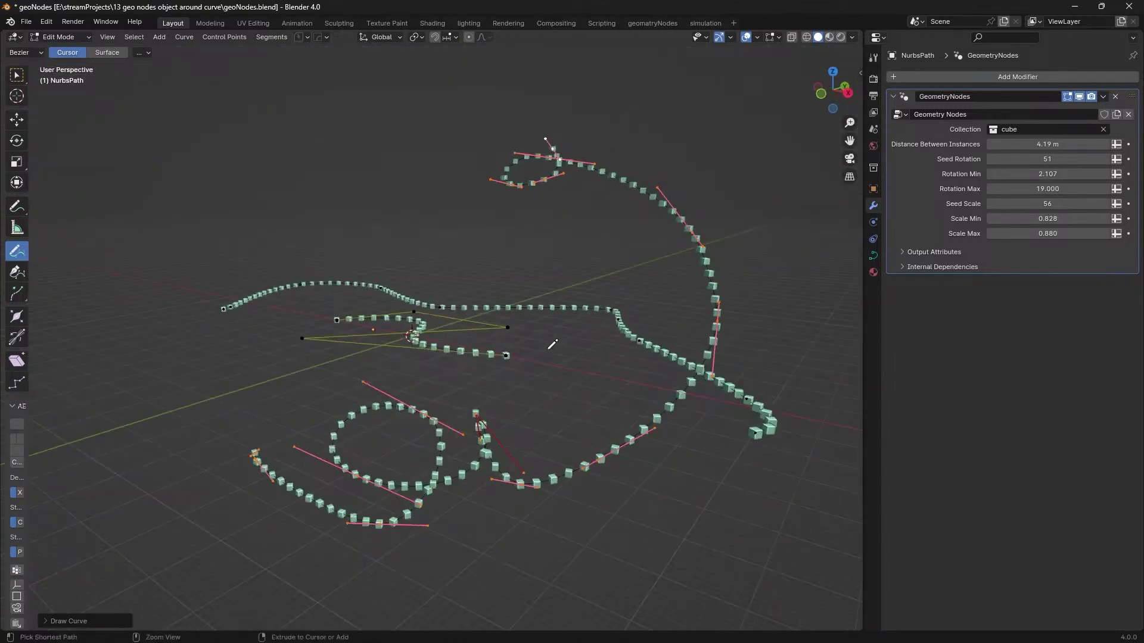
Step: Undo the freehand curves and return the path to Object Mode
key(ctrl+z)
key(ctrl+z)
key(ctrl+z)
key(Tab)
scroll(540, 321, up, 1)
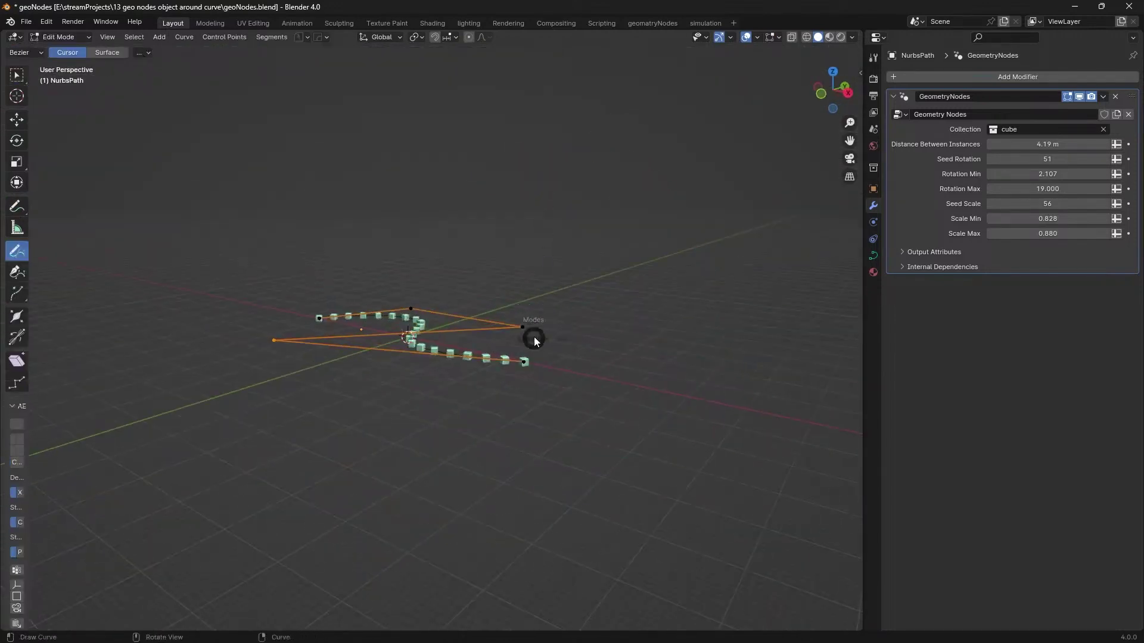
key(Tab)
key(grave)
click(620, 425)
middle_drag(666, 347, 601, 404)
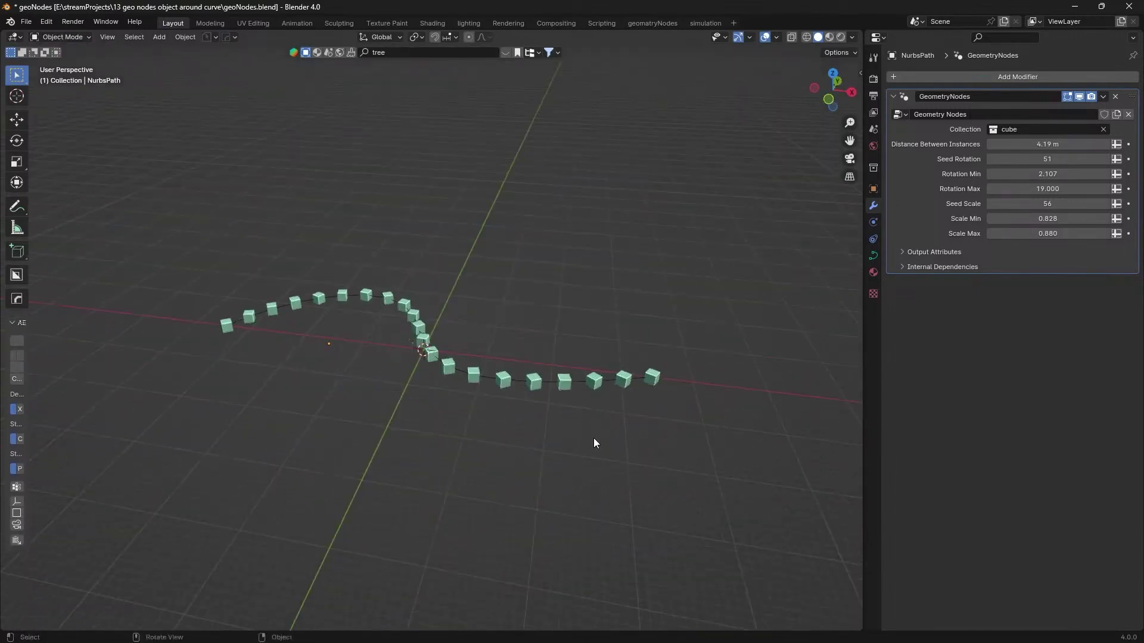